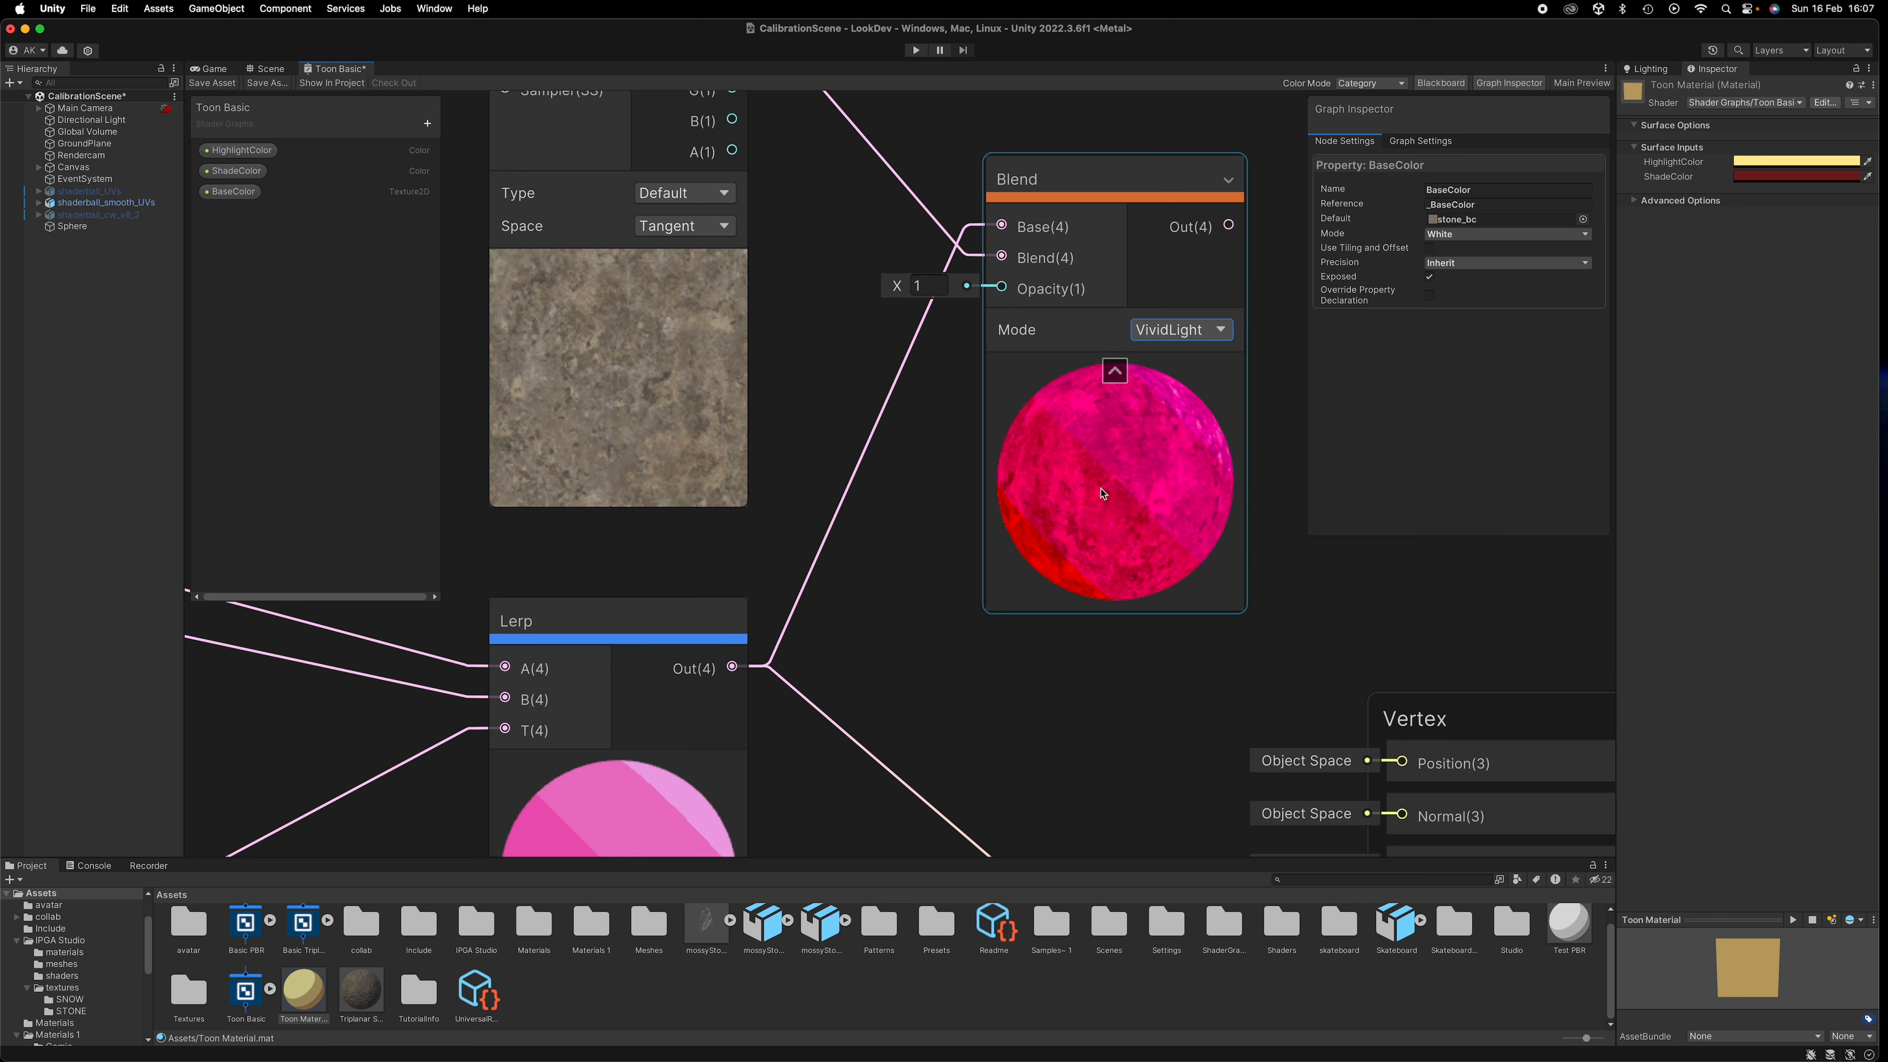
Try the Darken, Difference, Dodge and Divide modes one after another on the Blend node
{"action": "left_click", "coordinate": [1192, 335]}
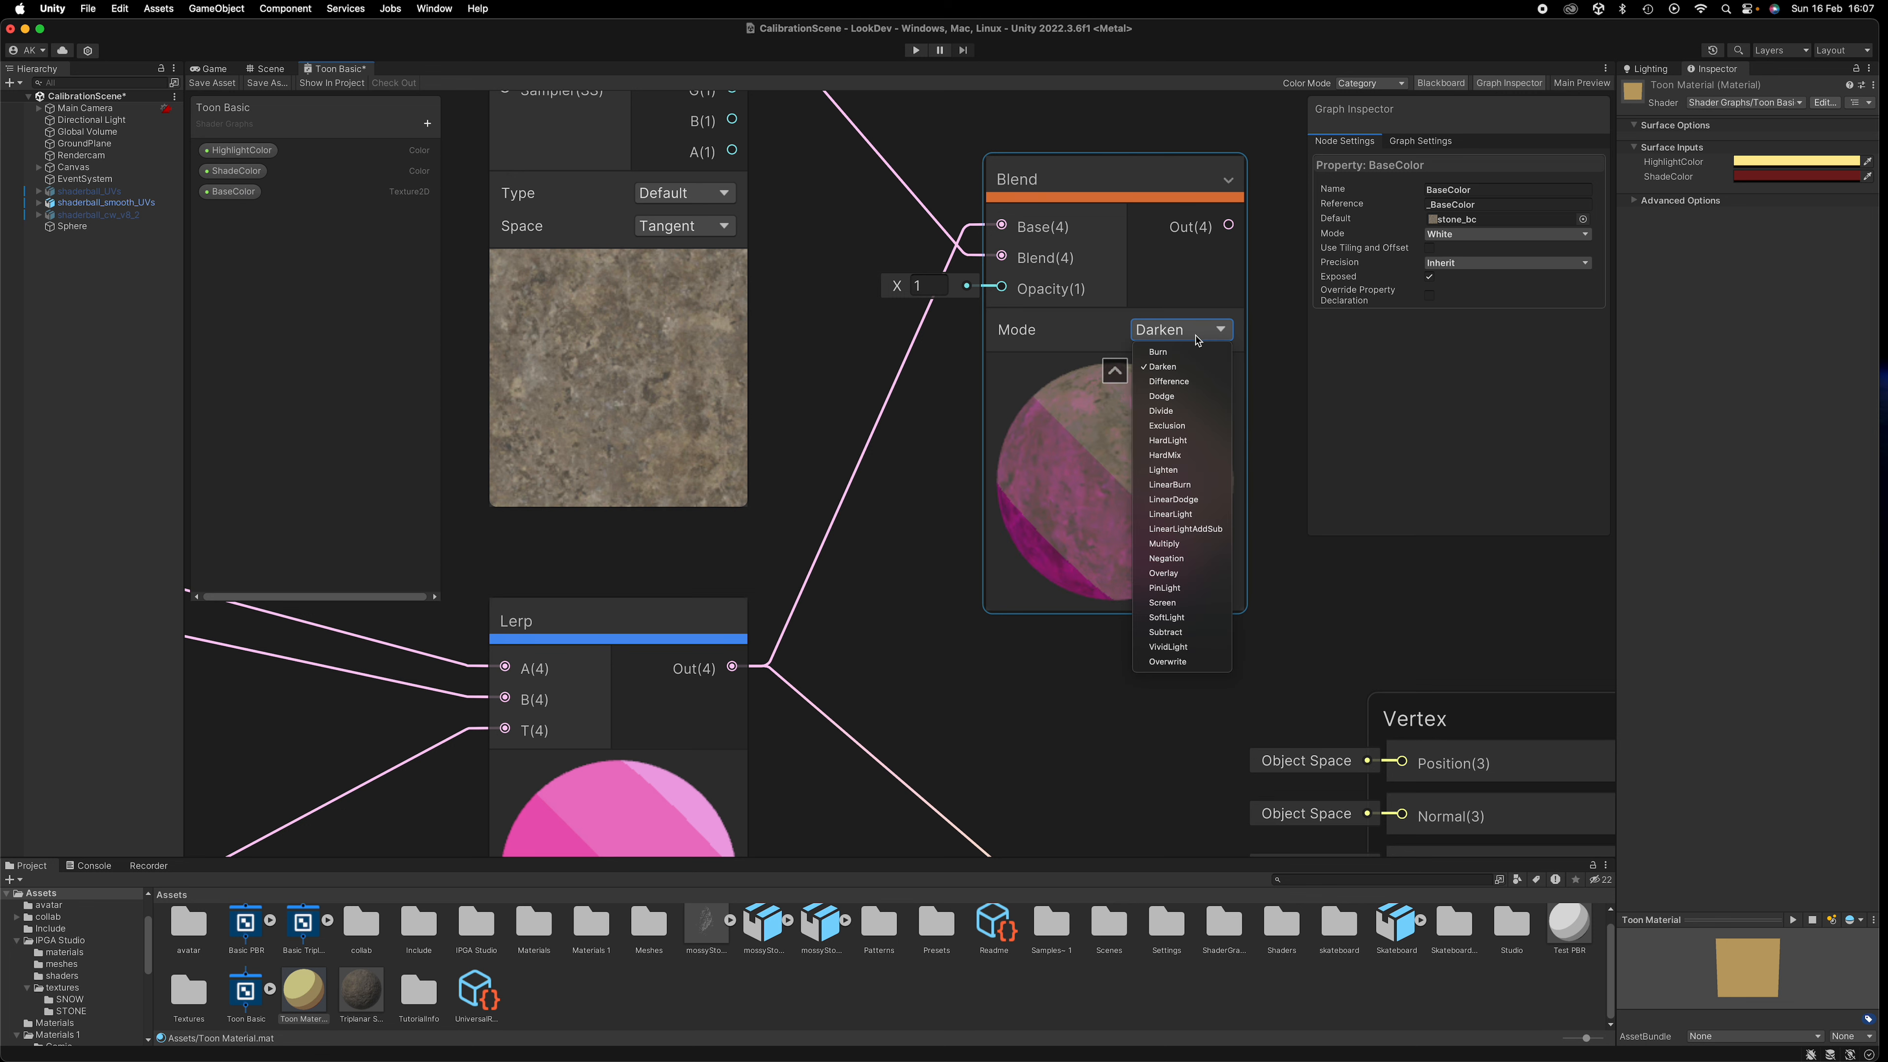
{"action": "left_click", "coordinate": [1159, 380]}
{"action": "left_click", "coordinate": [1221, 333]}
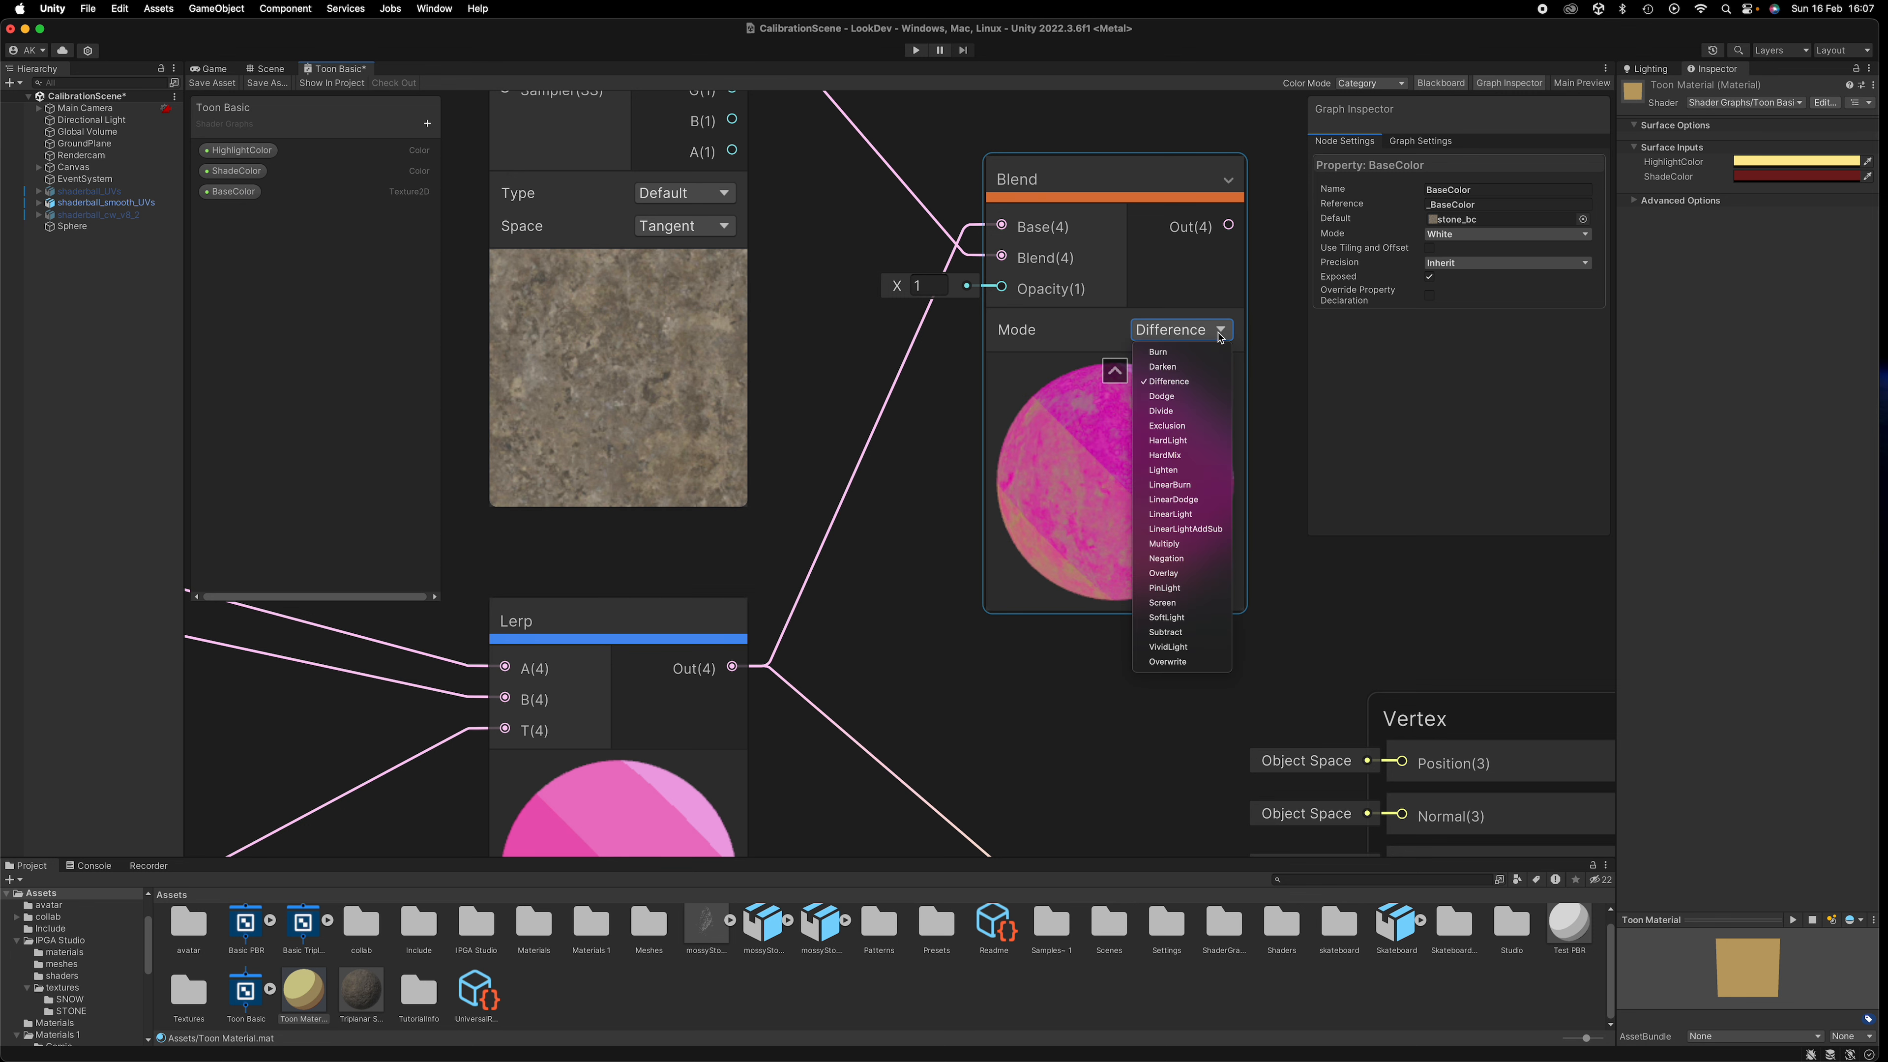
{"action": "left_click", "coordinate": [1159, 393]}
{"action": "left_click", "coordinate": [1221, 334]}
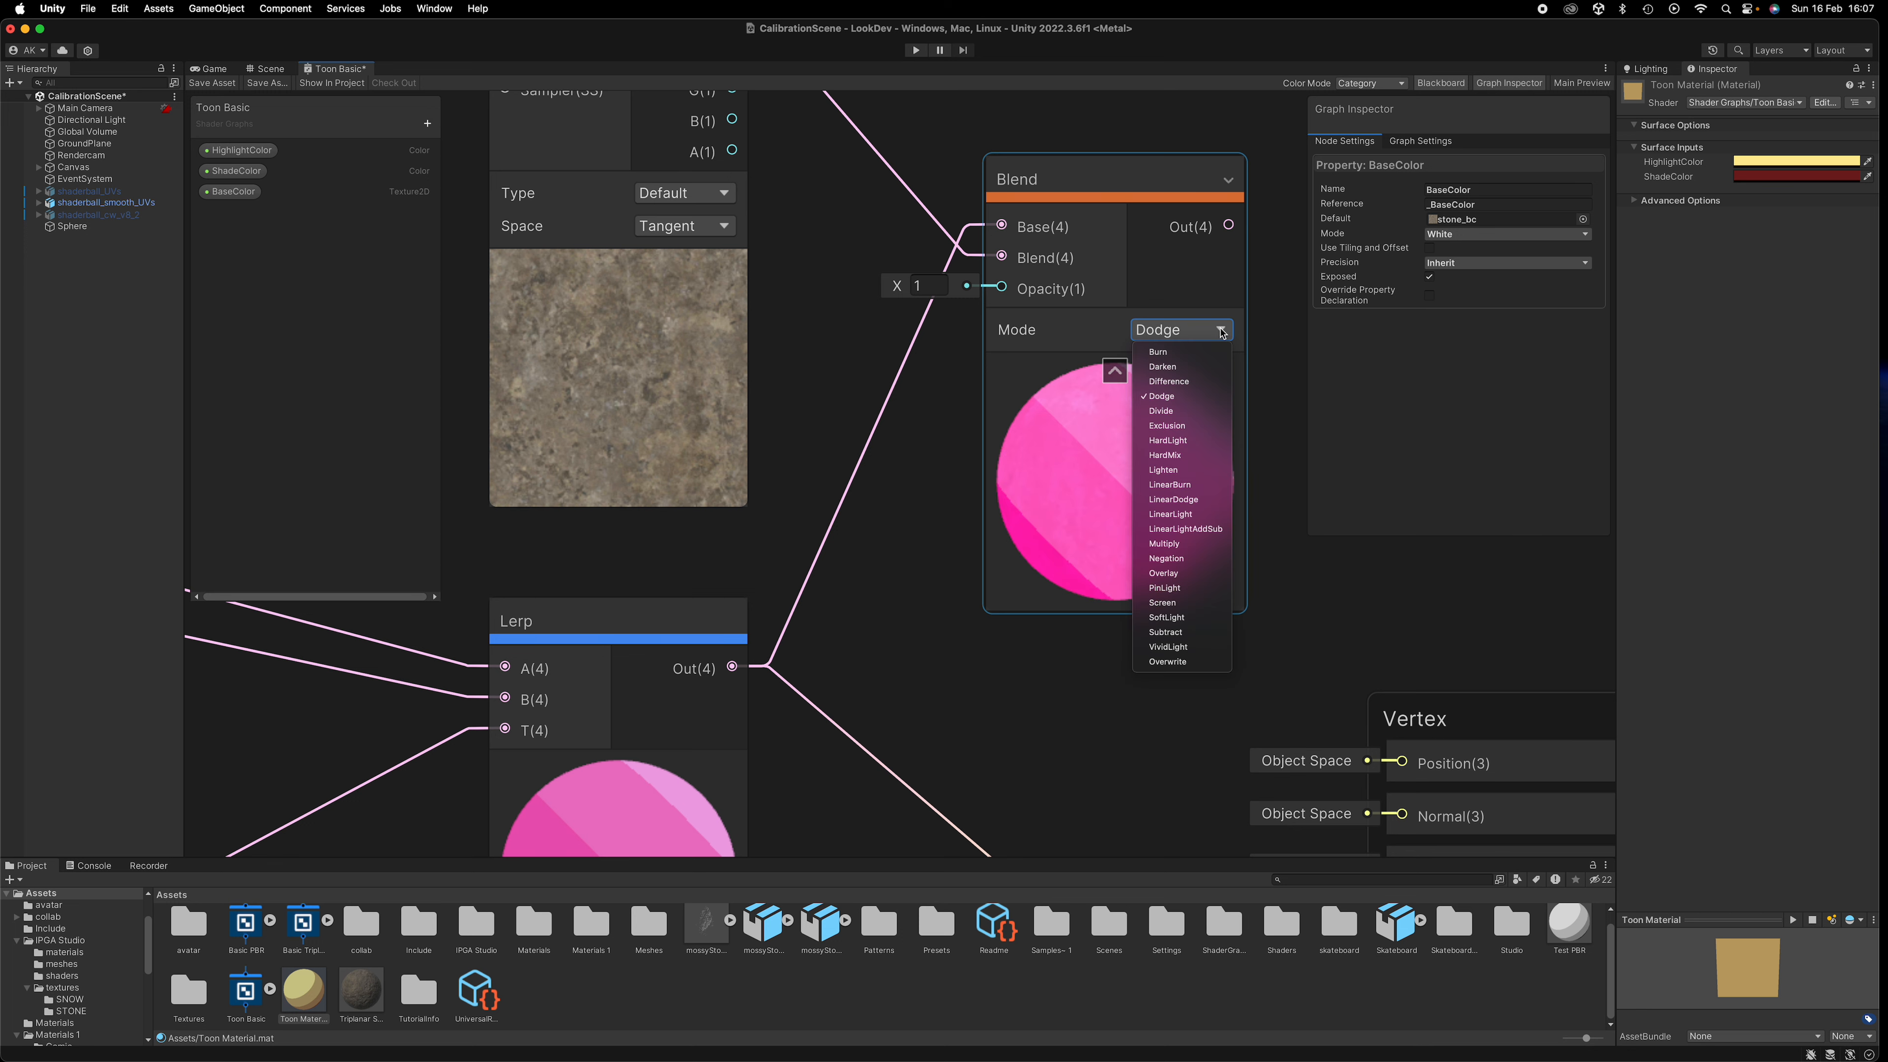
{"action": "left_click", "coordinate": [1159, 407]}
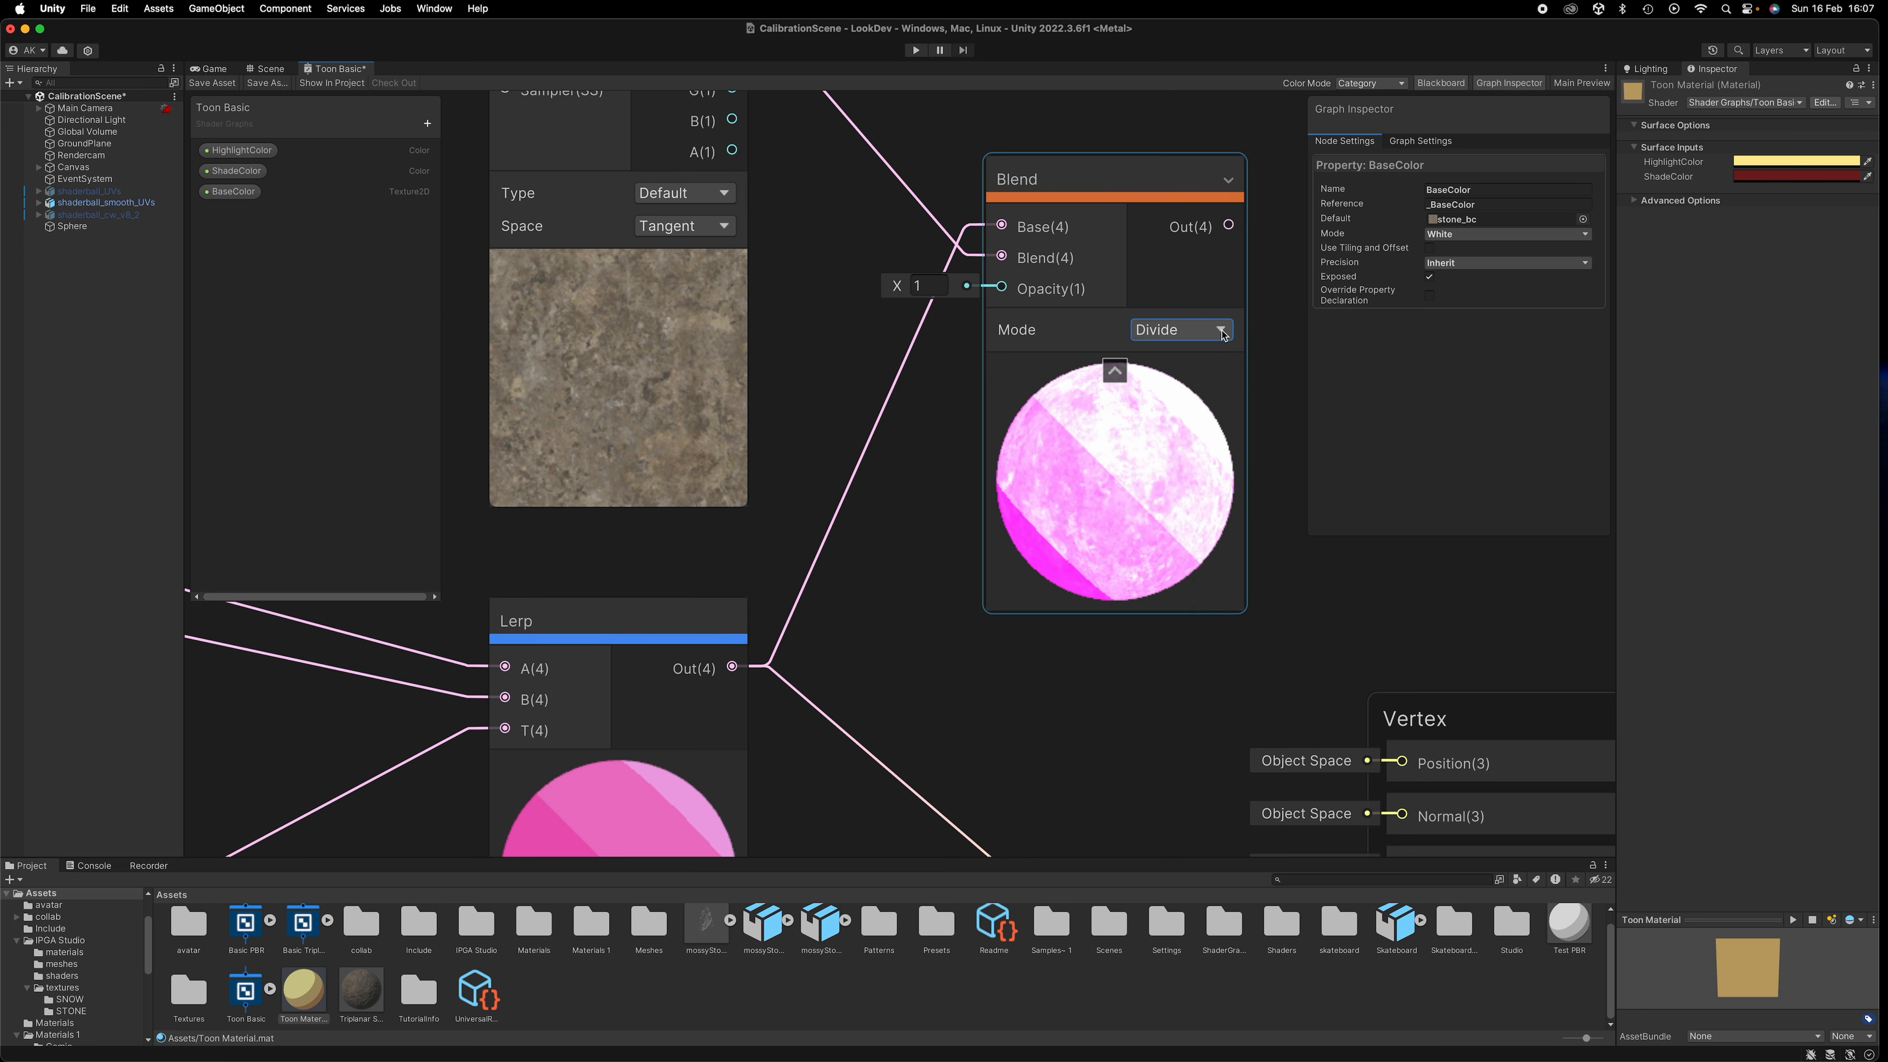
Try the SoftLight mode on the Blend node and inspect its preview sphere closely
{"action": "left_click", "coordinate": [1221, 333]}
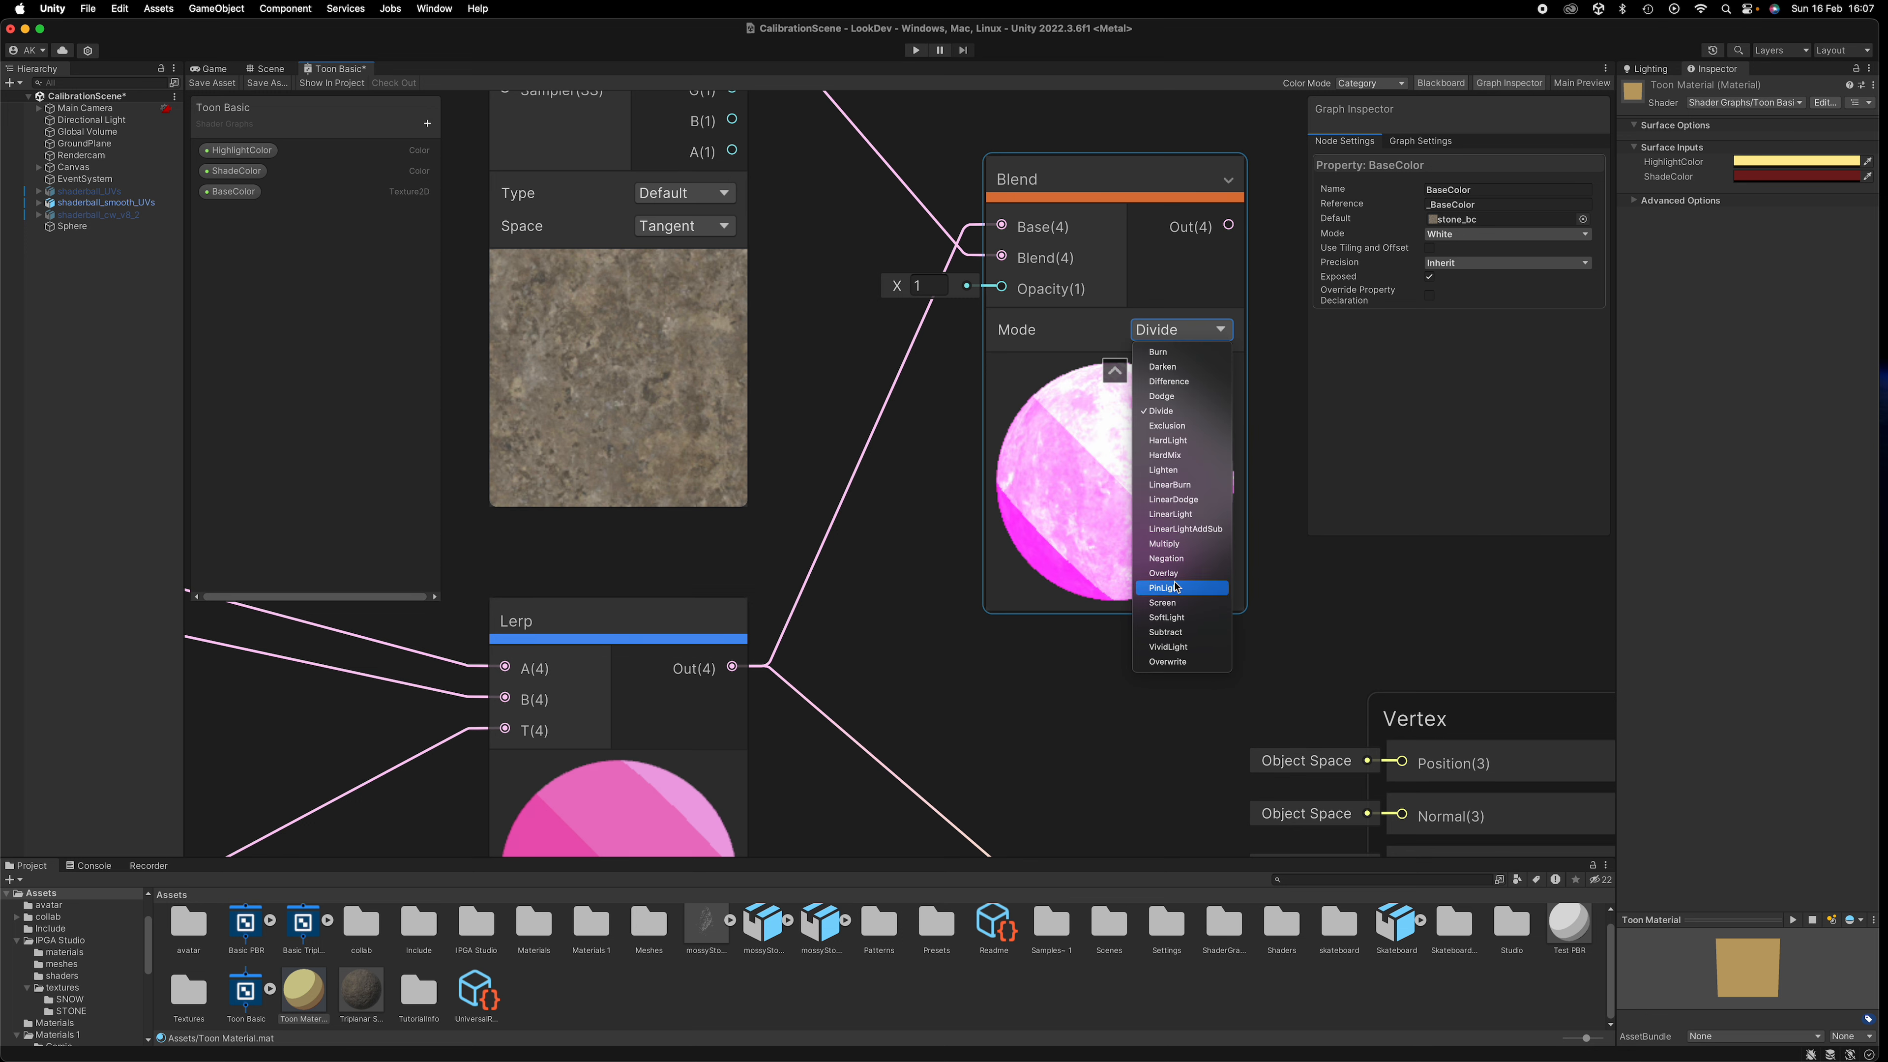
{"action": "left_click", "coordinate": [1186, 617]}
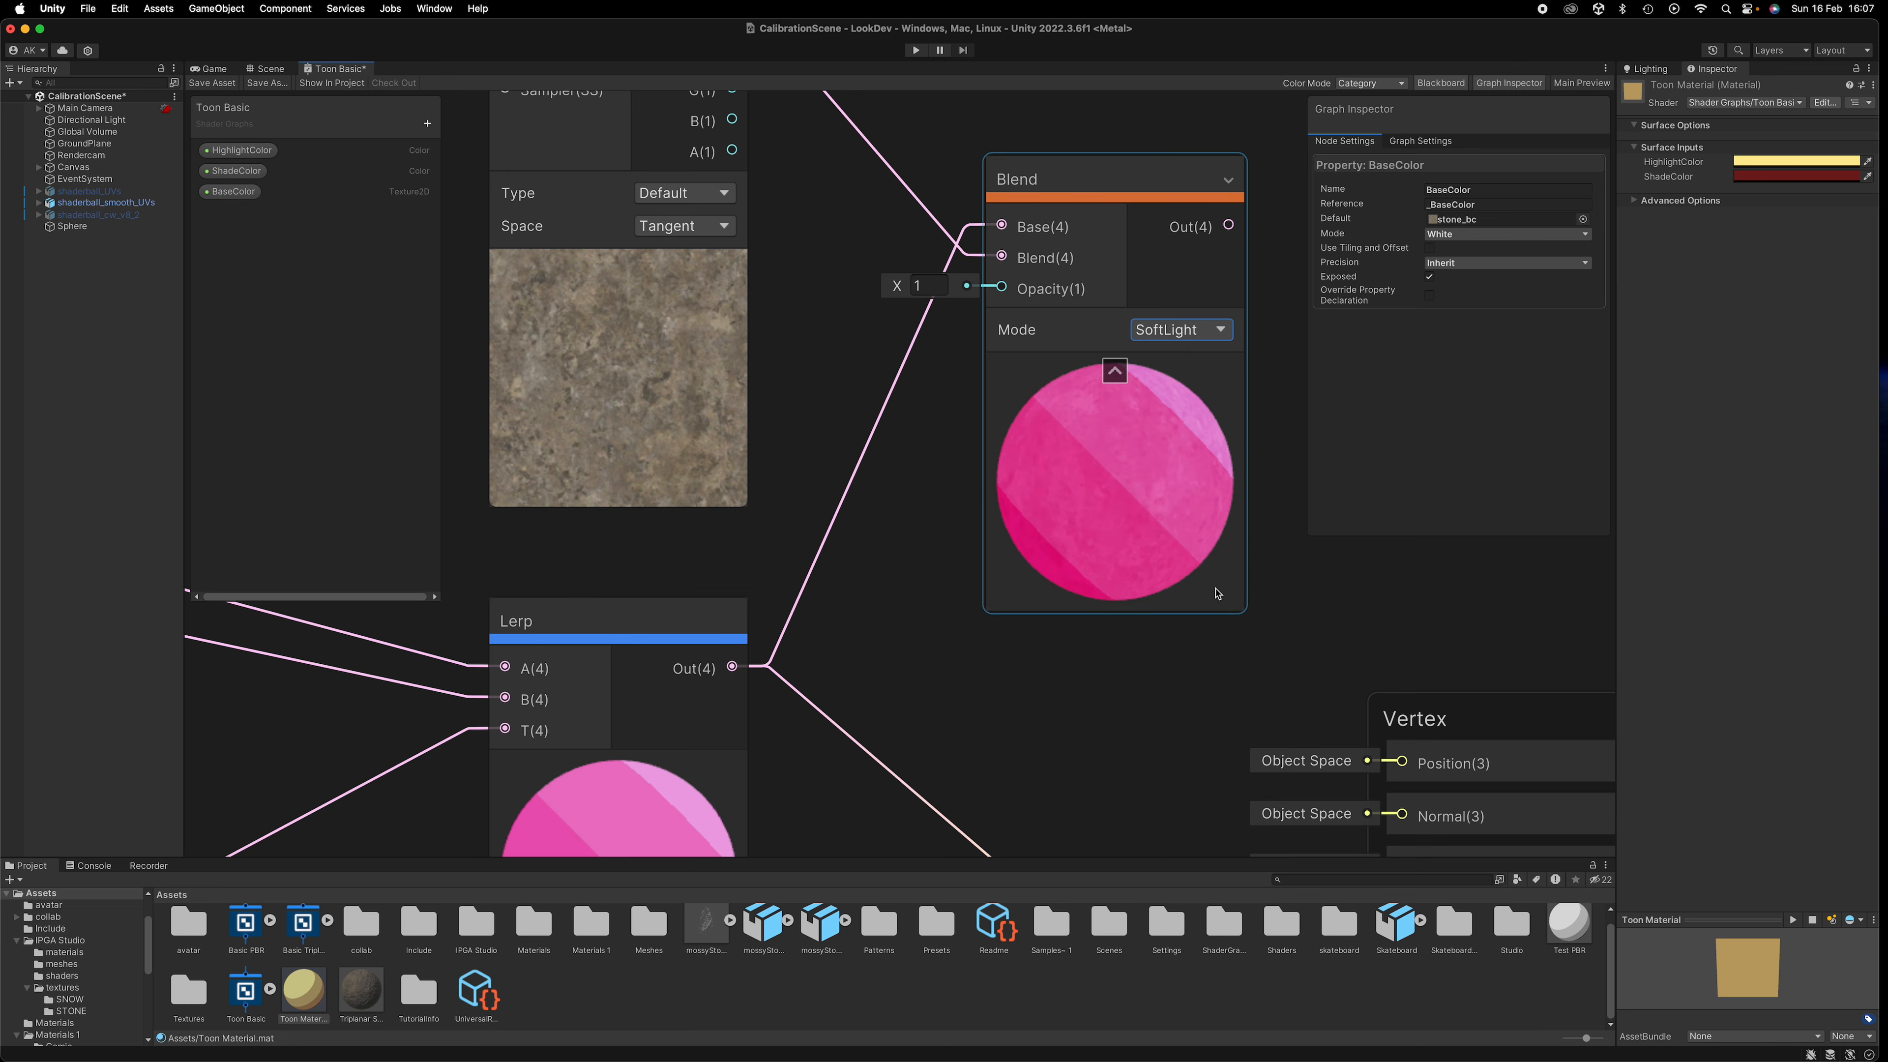
{"action": "scroll", "coordinate": [1172, 528], "scroll_direction": "up", "scroll_amount": 6}
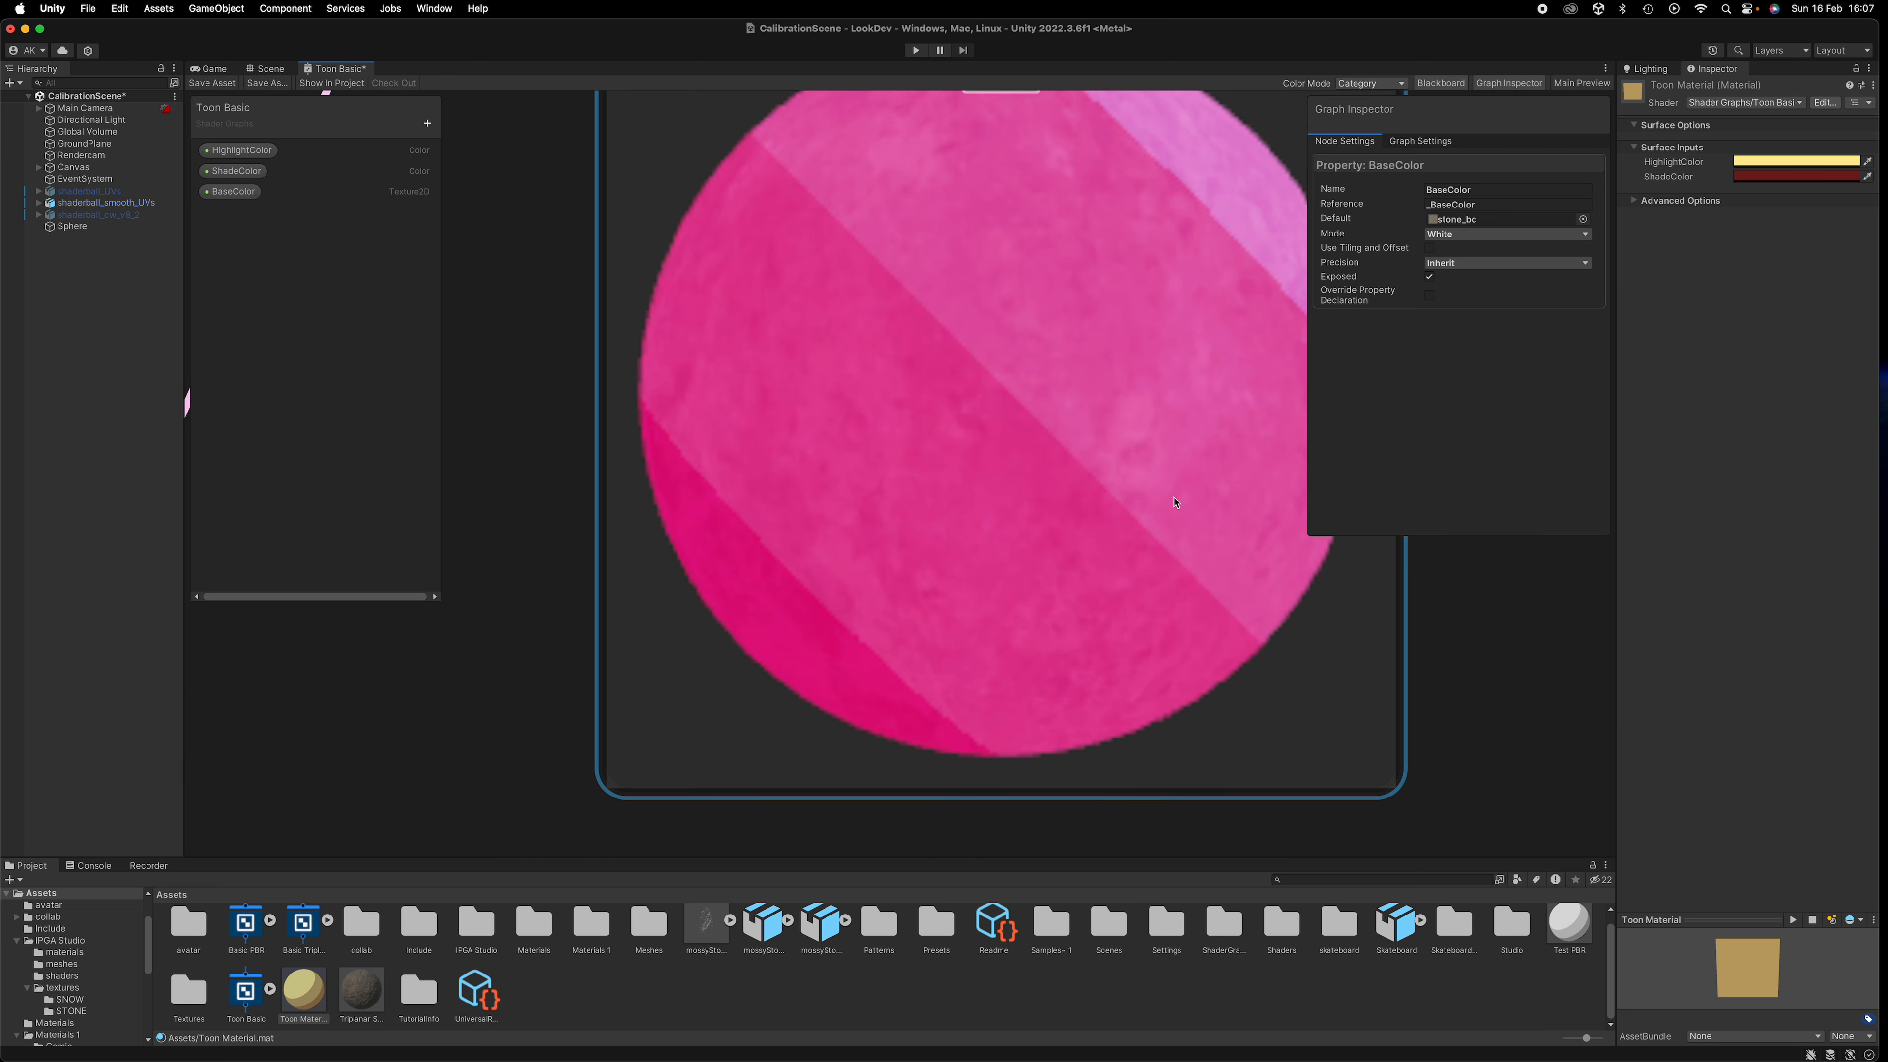
{"action": "scroll", "coordinate": [1169, 460], "scroll_direction": "down", "scroll_amount": 6}
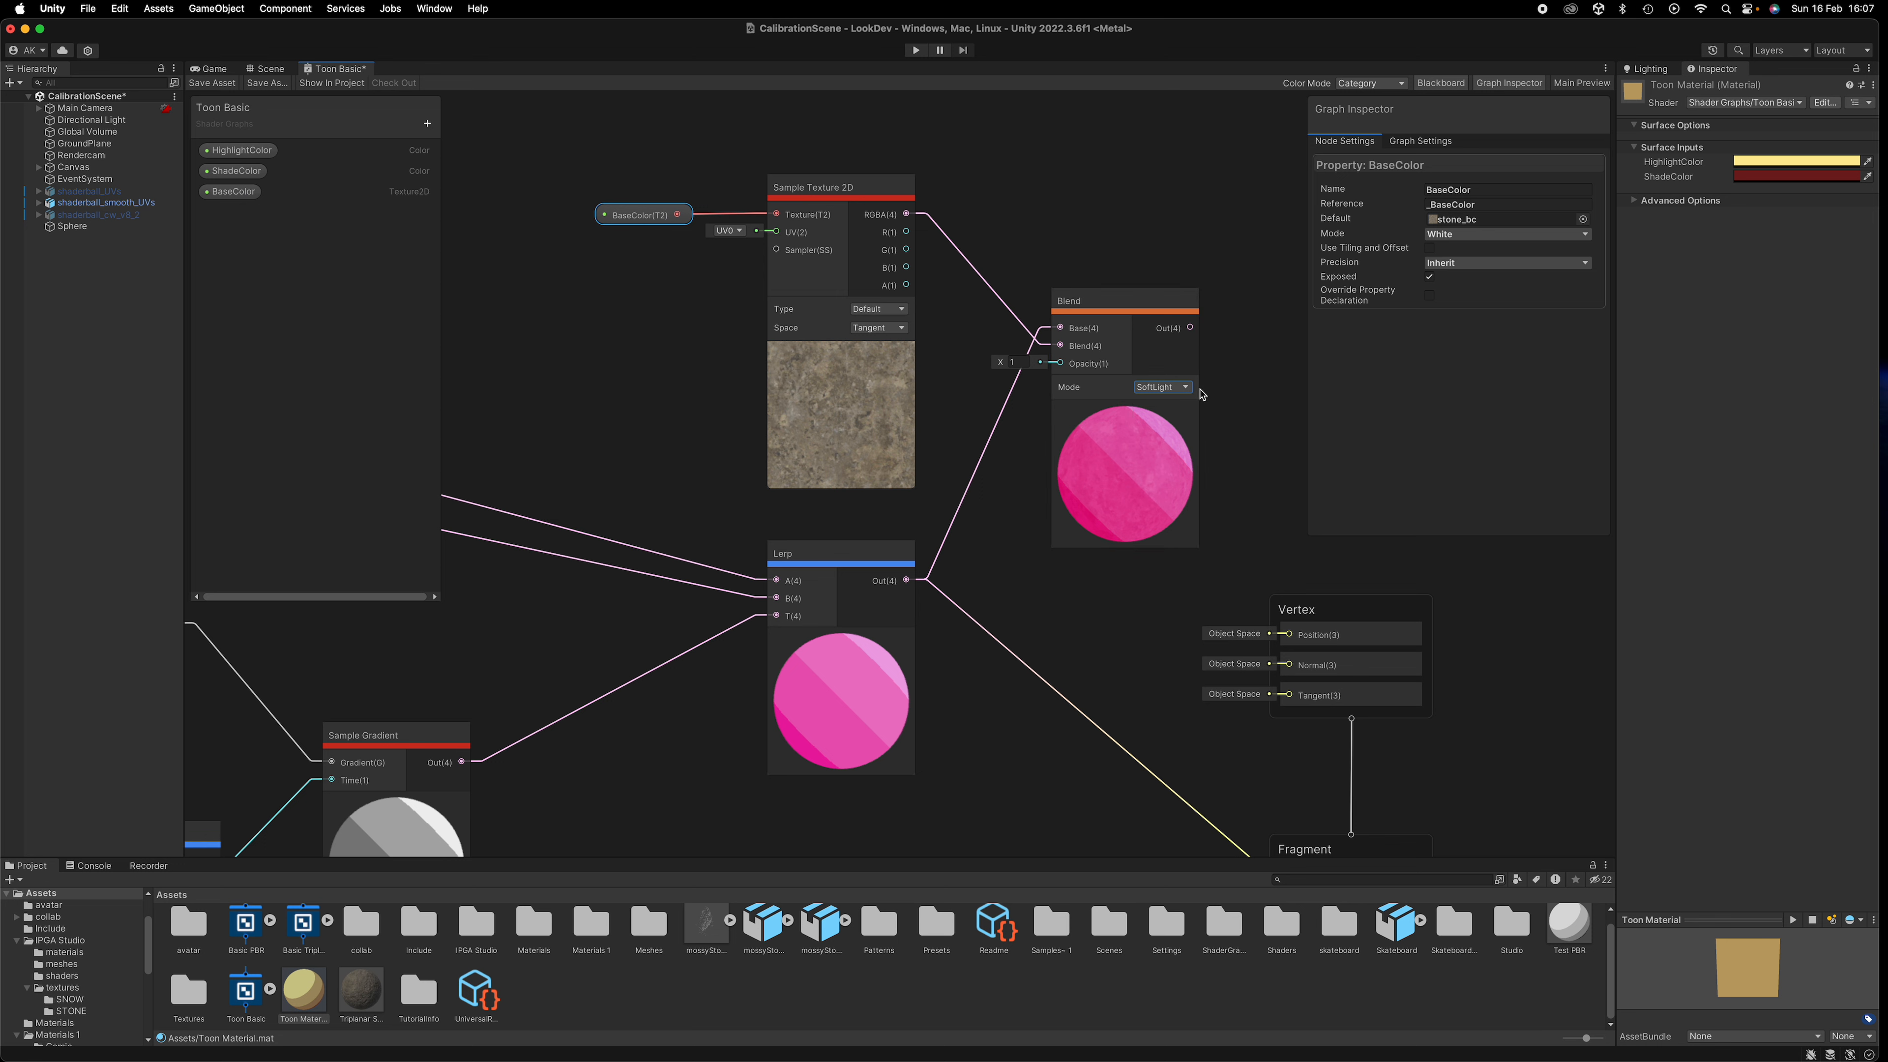
{"action": "scroll", "coordinate": [1114, 473], "scroll_direction": "up", "scroll_amount": 4}
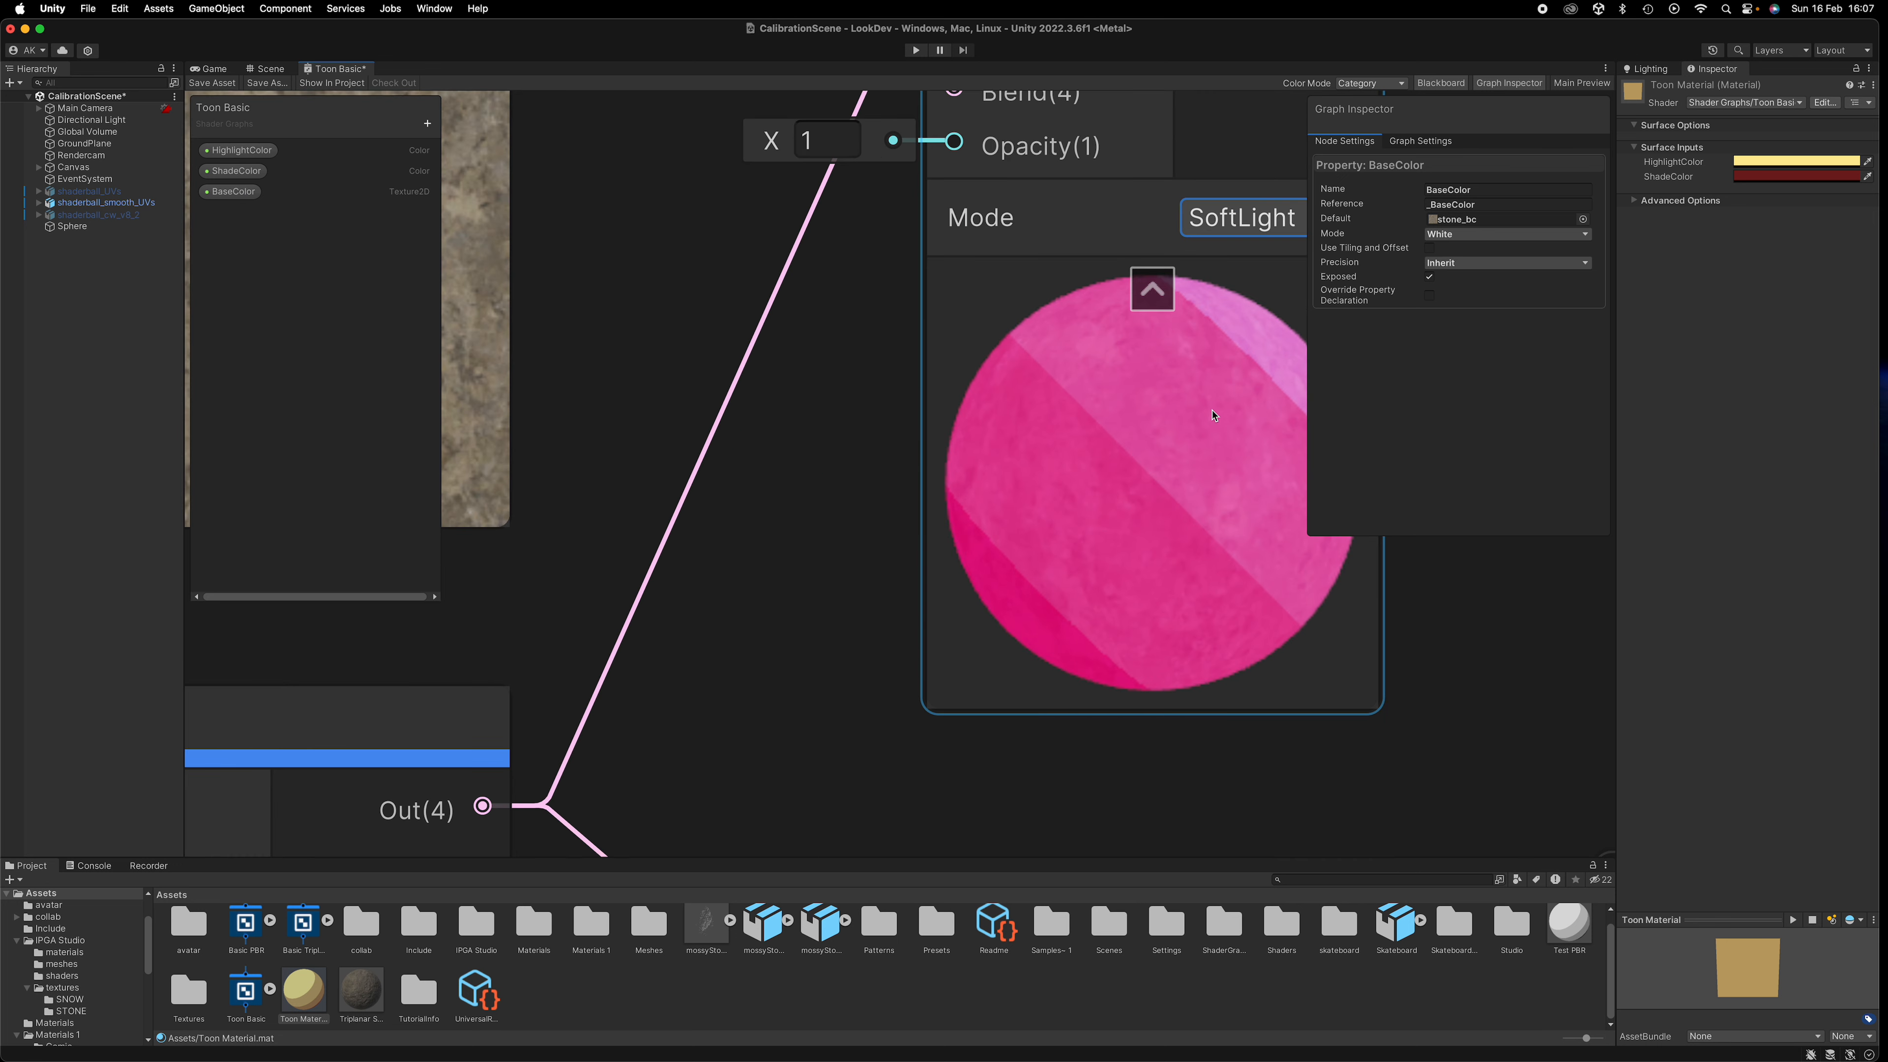
{"action": "scroll", "coordinate": [1214, 415], "scroll_direction": "down", "scroll_amount": 6}
Try the Overlay mode on the Blend node and check its preview sphere
{"action": "left_click", "coordinate": [1263, 354]}
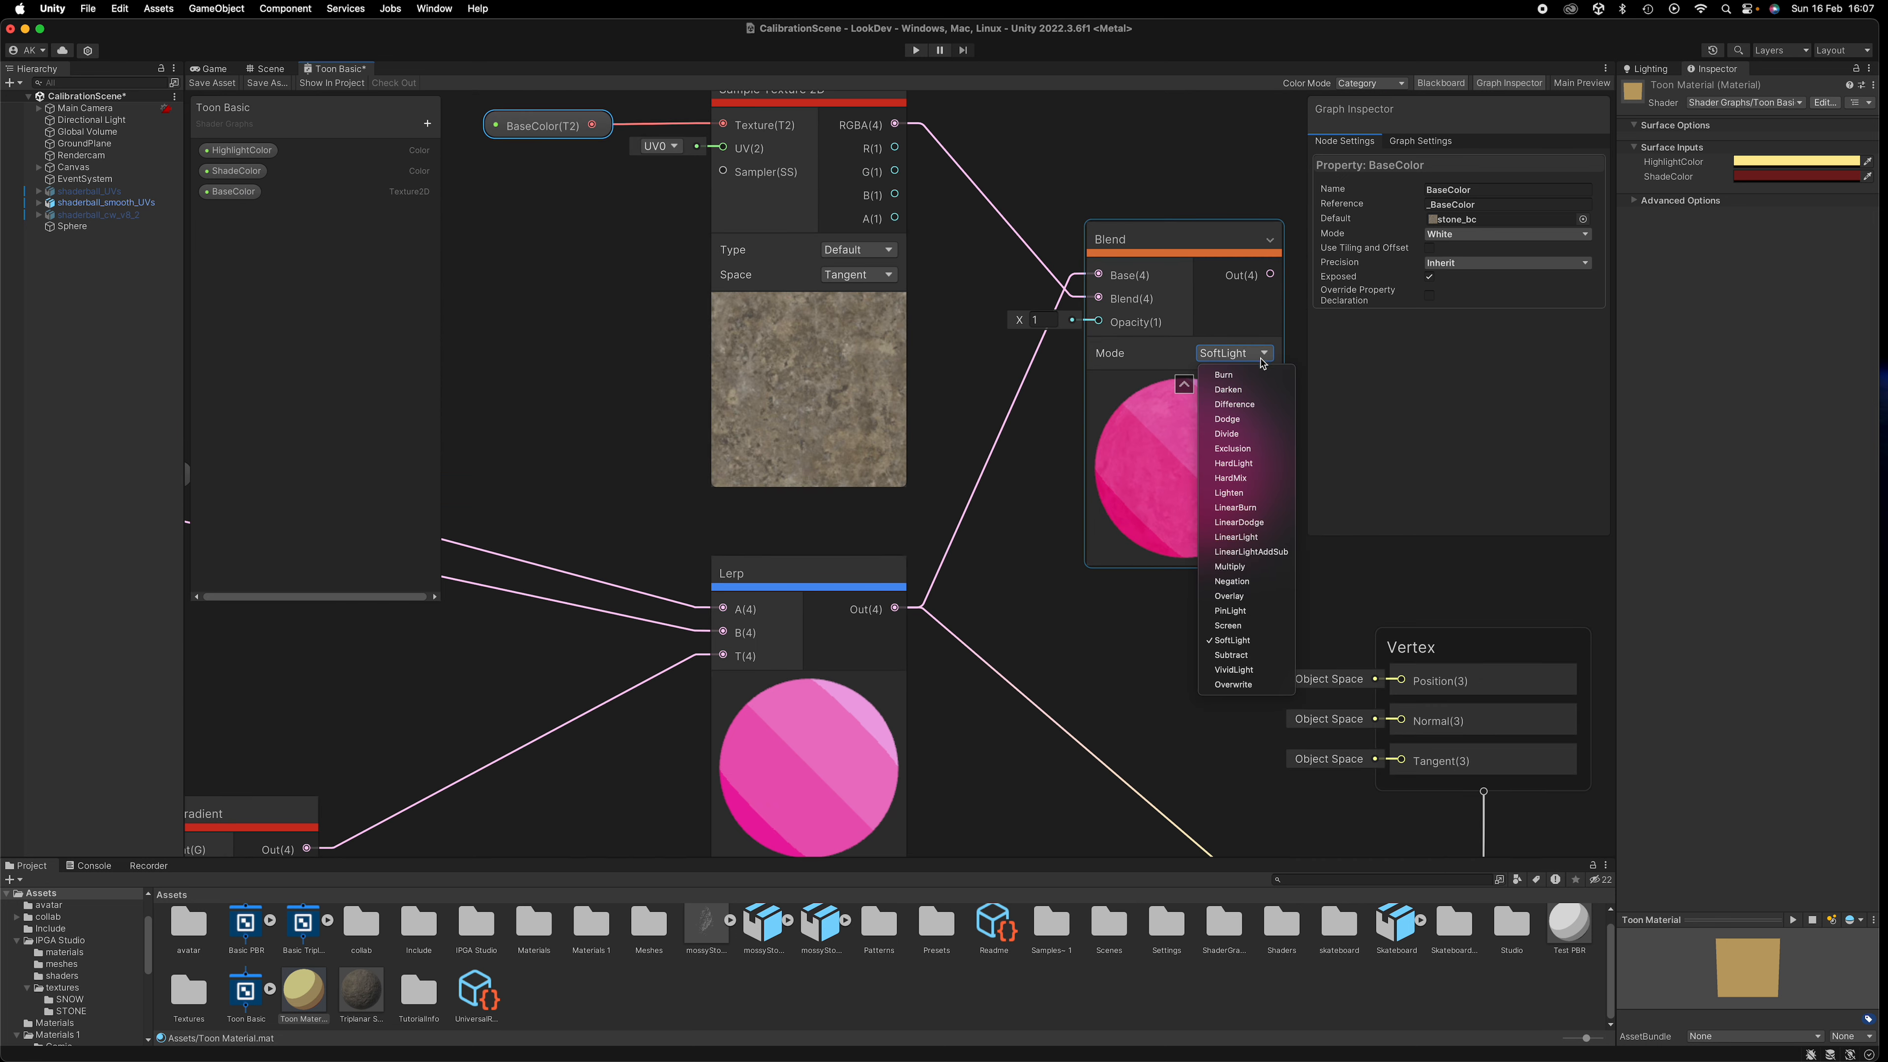
{"action": "left_click", "coordinate": [1234, 596]}
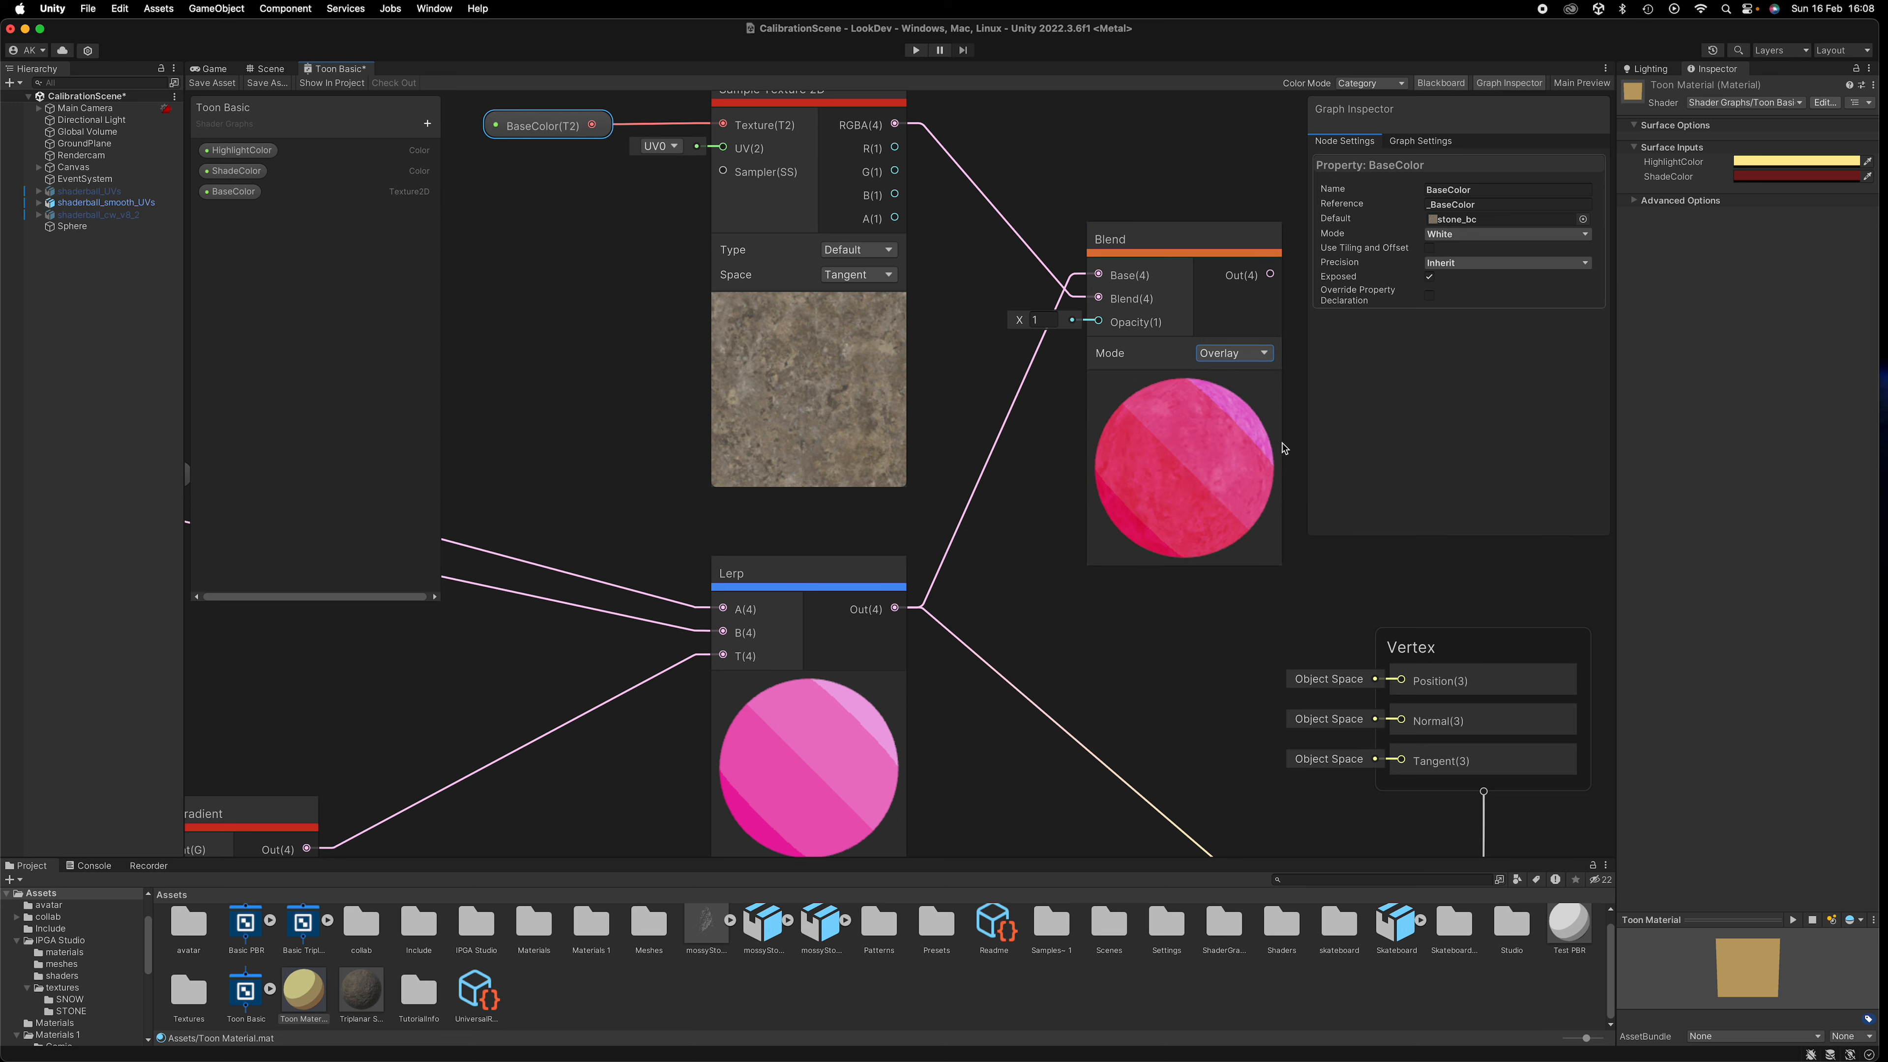
{"action": "scroll", "coordinate": [1193, 442], "scroll_direction": "up", "scroll_amount": 3}
Try the Multiply mode on the Blend node and inspect the stone detail and colour bands in its preview
{"action": "left_click", "coordinate": [1281, 306]}
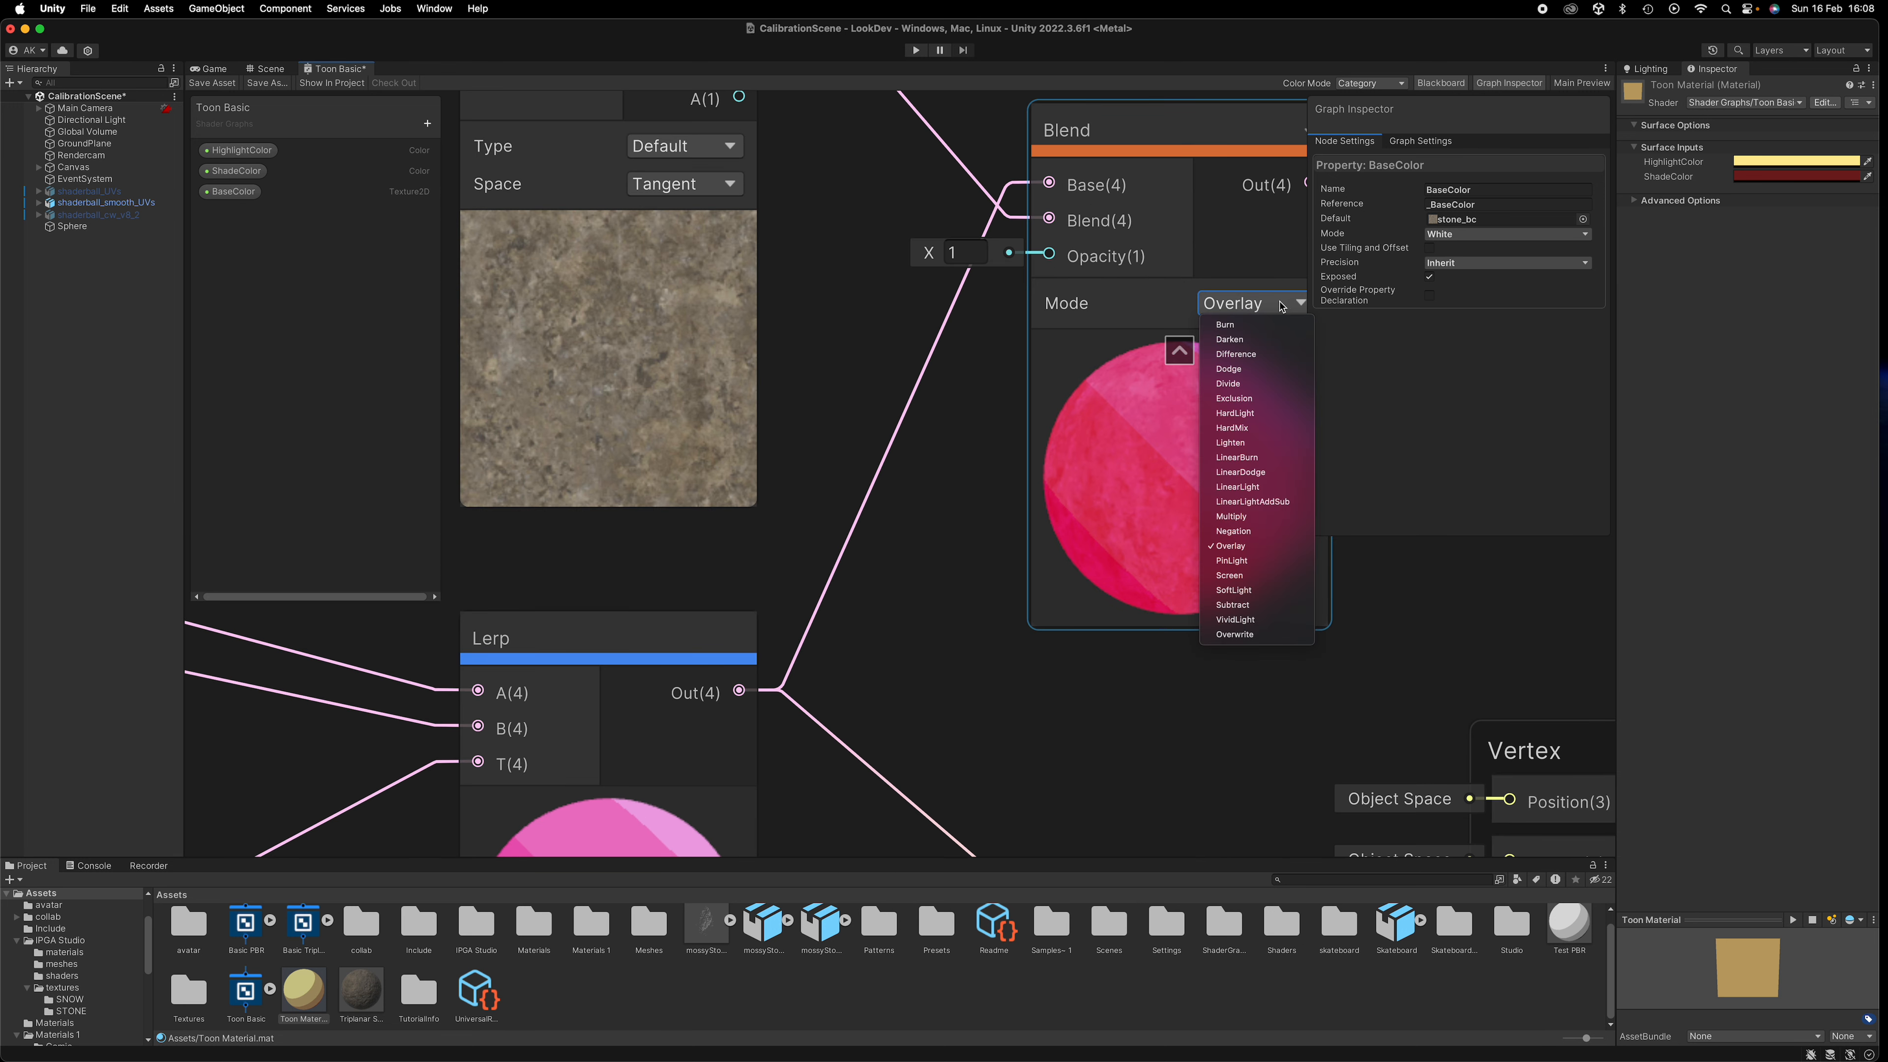
{"action": "left_click", "coordinate": [1243, 517]}
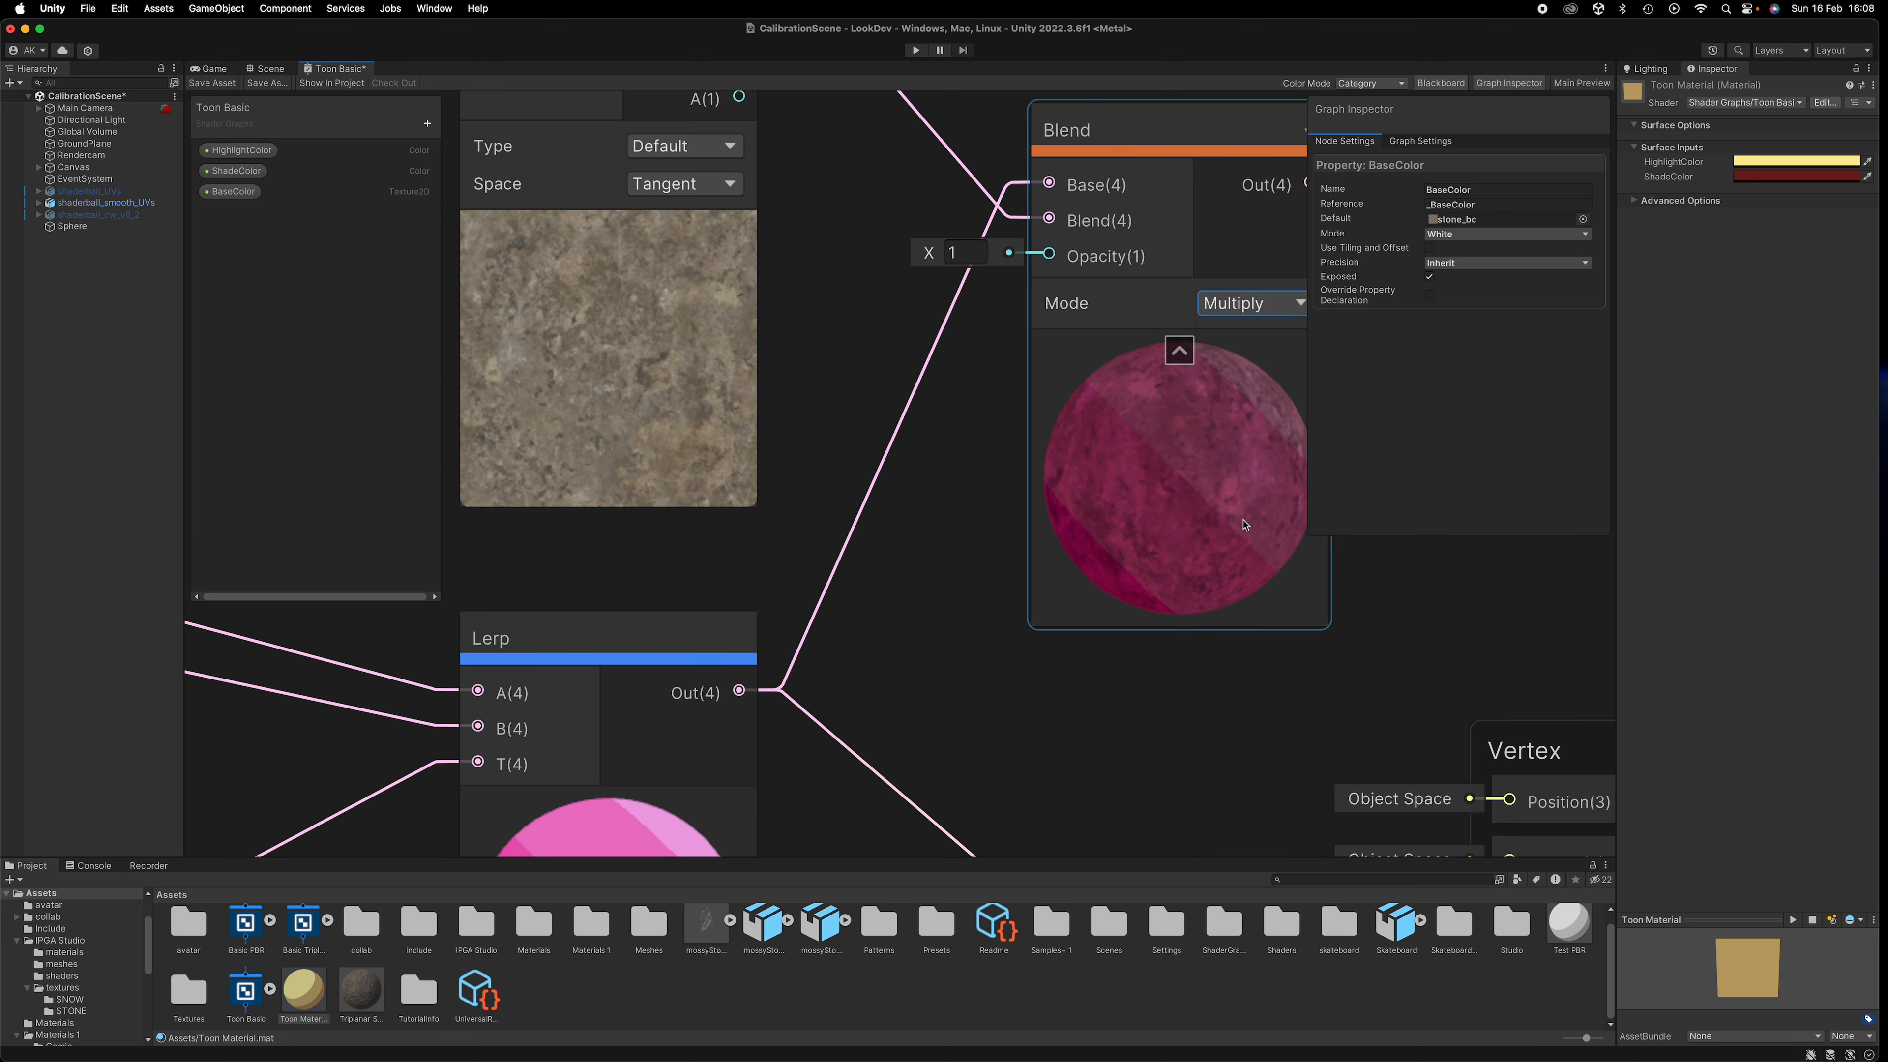
{"action": "scroll", "coordinate": [1195, 540], "scroll_direction": "down", "scroll_amount": 5}
{"action": "scroll", "coordinate": [1256, 447], "scroll_direction": "up", "scroll_amount": 6}
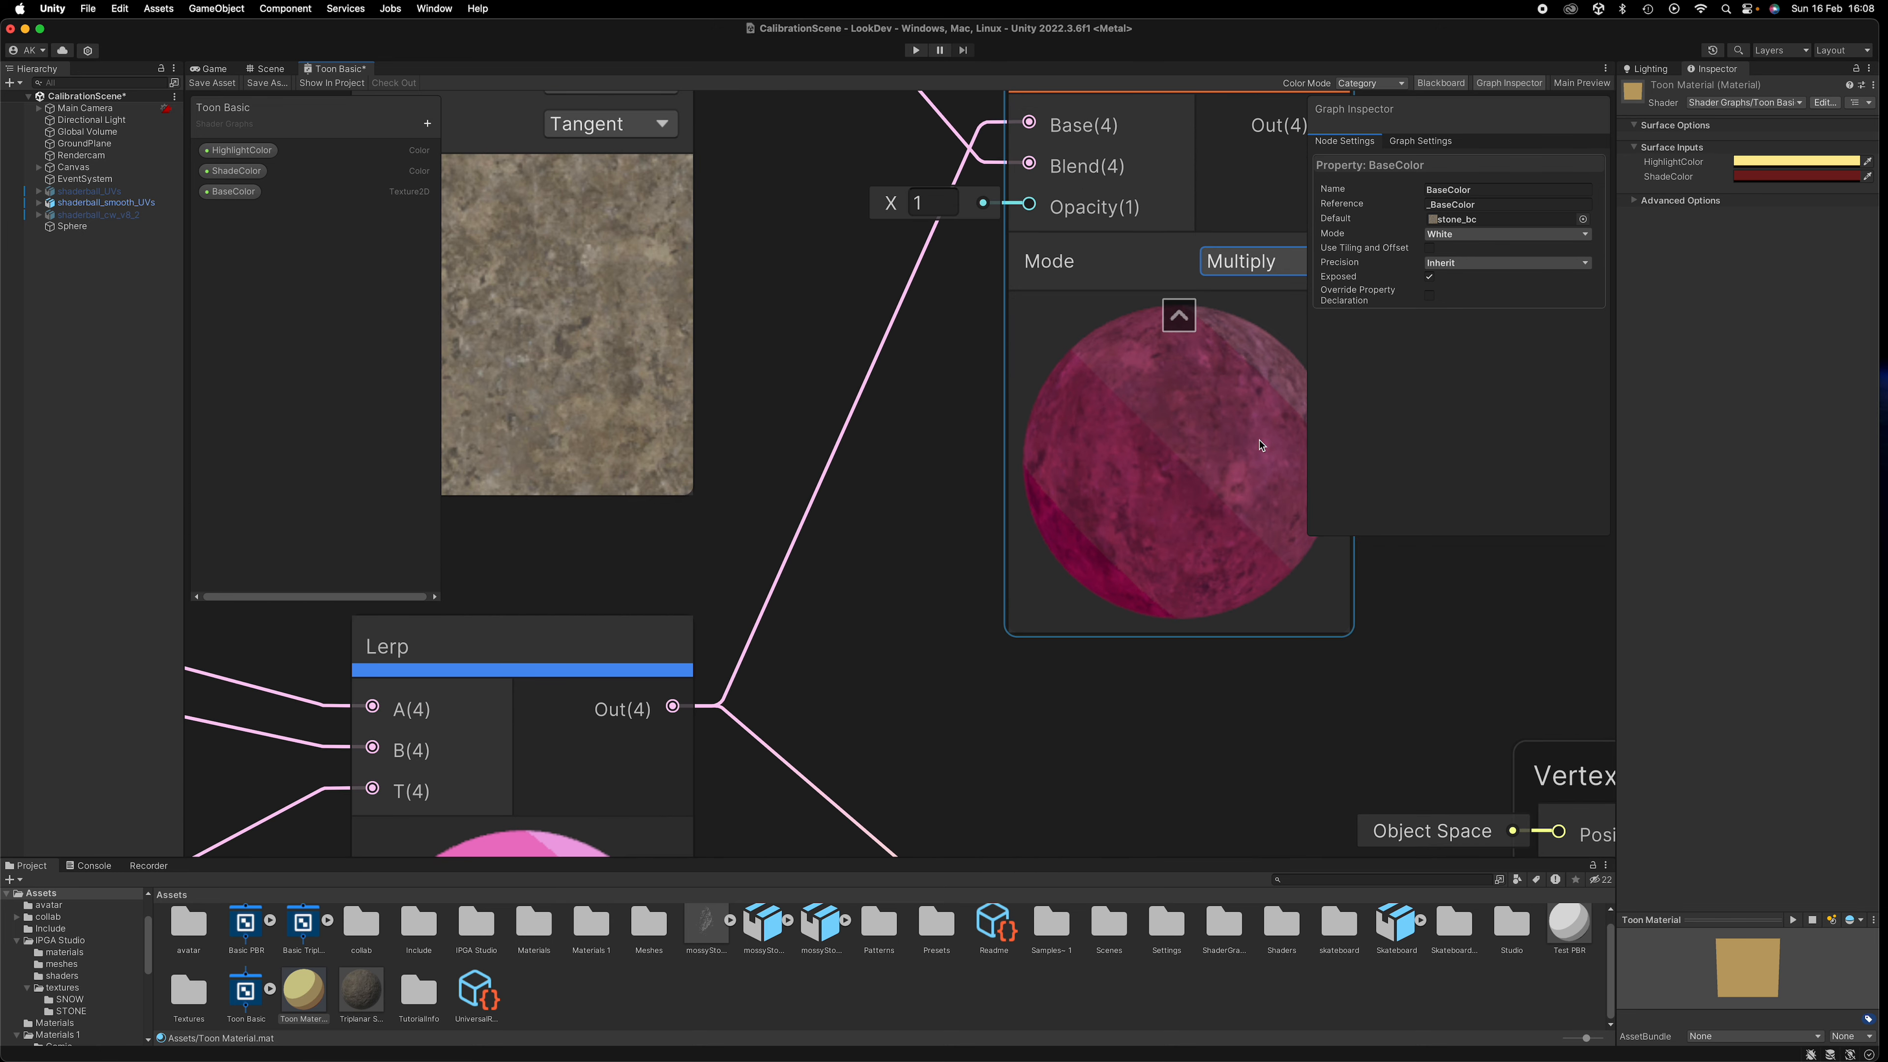
{"action": "scroll", "coordinate": [1190, 431], "scroll_direction": "up", "scroll_amount": 3}
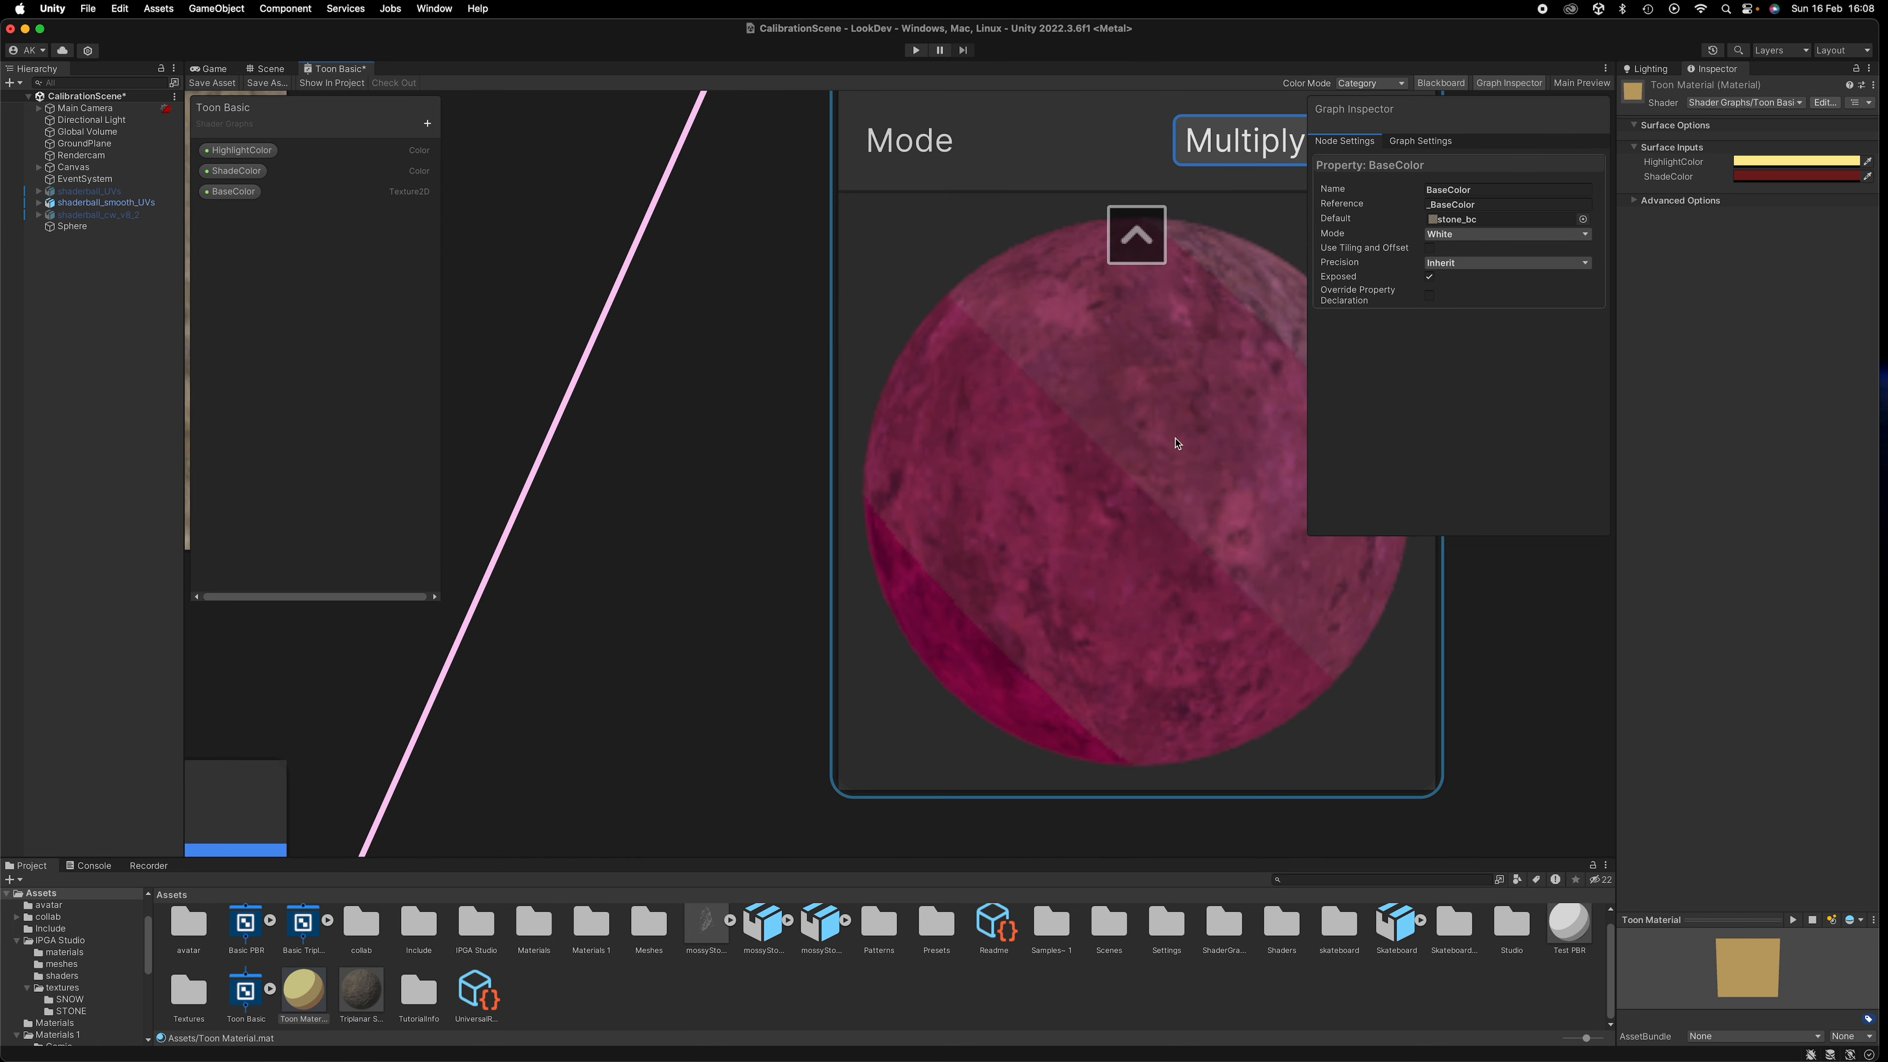
{"action": "scroll", "coordinate": [1208, 446], "scroll_direction": "down", "scroll_amount": 4}
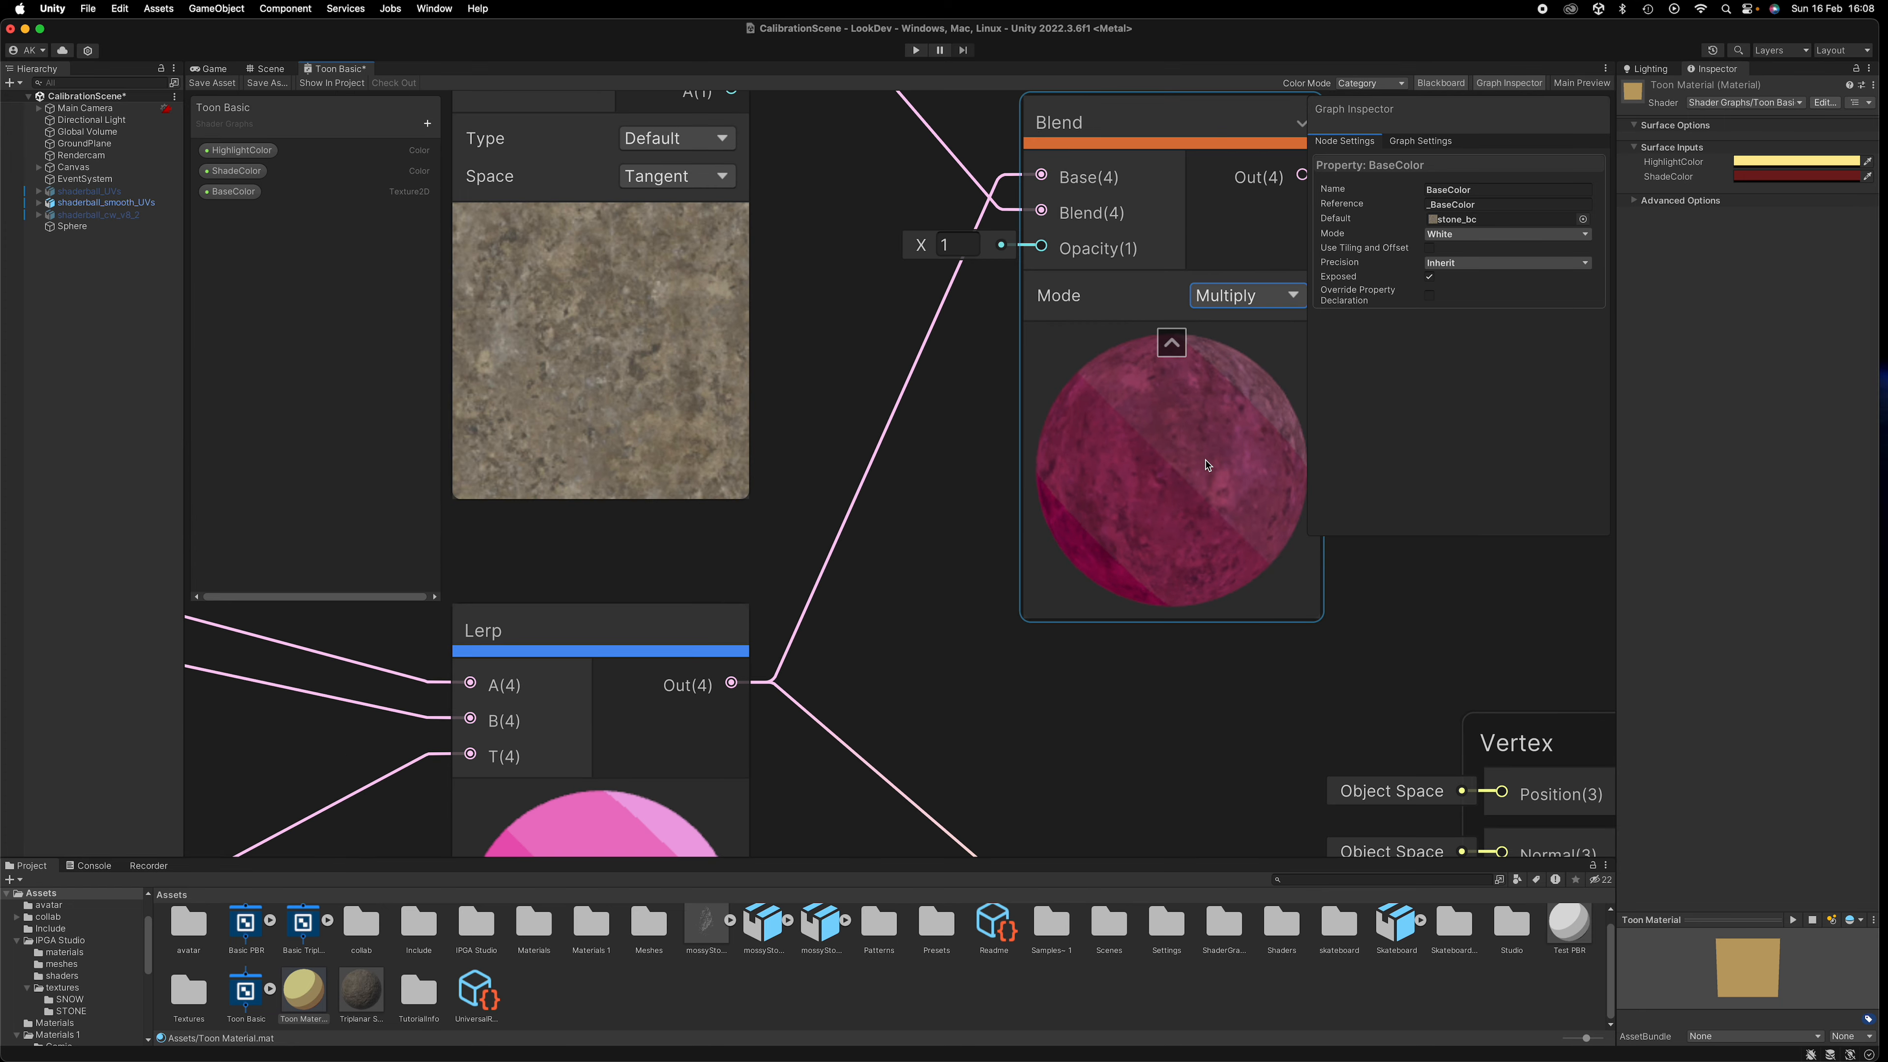
{"action": "scroll", "coordinate": [1144, 532], "scroll_direction": "up", "scroll_amount": 3}
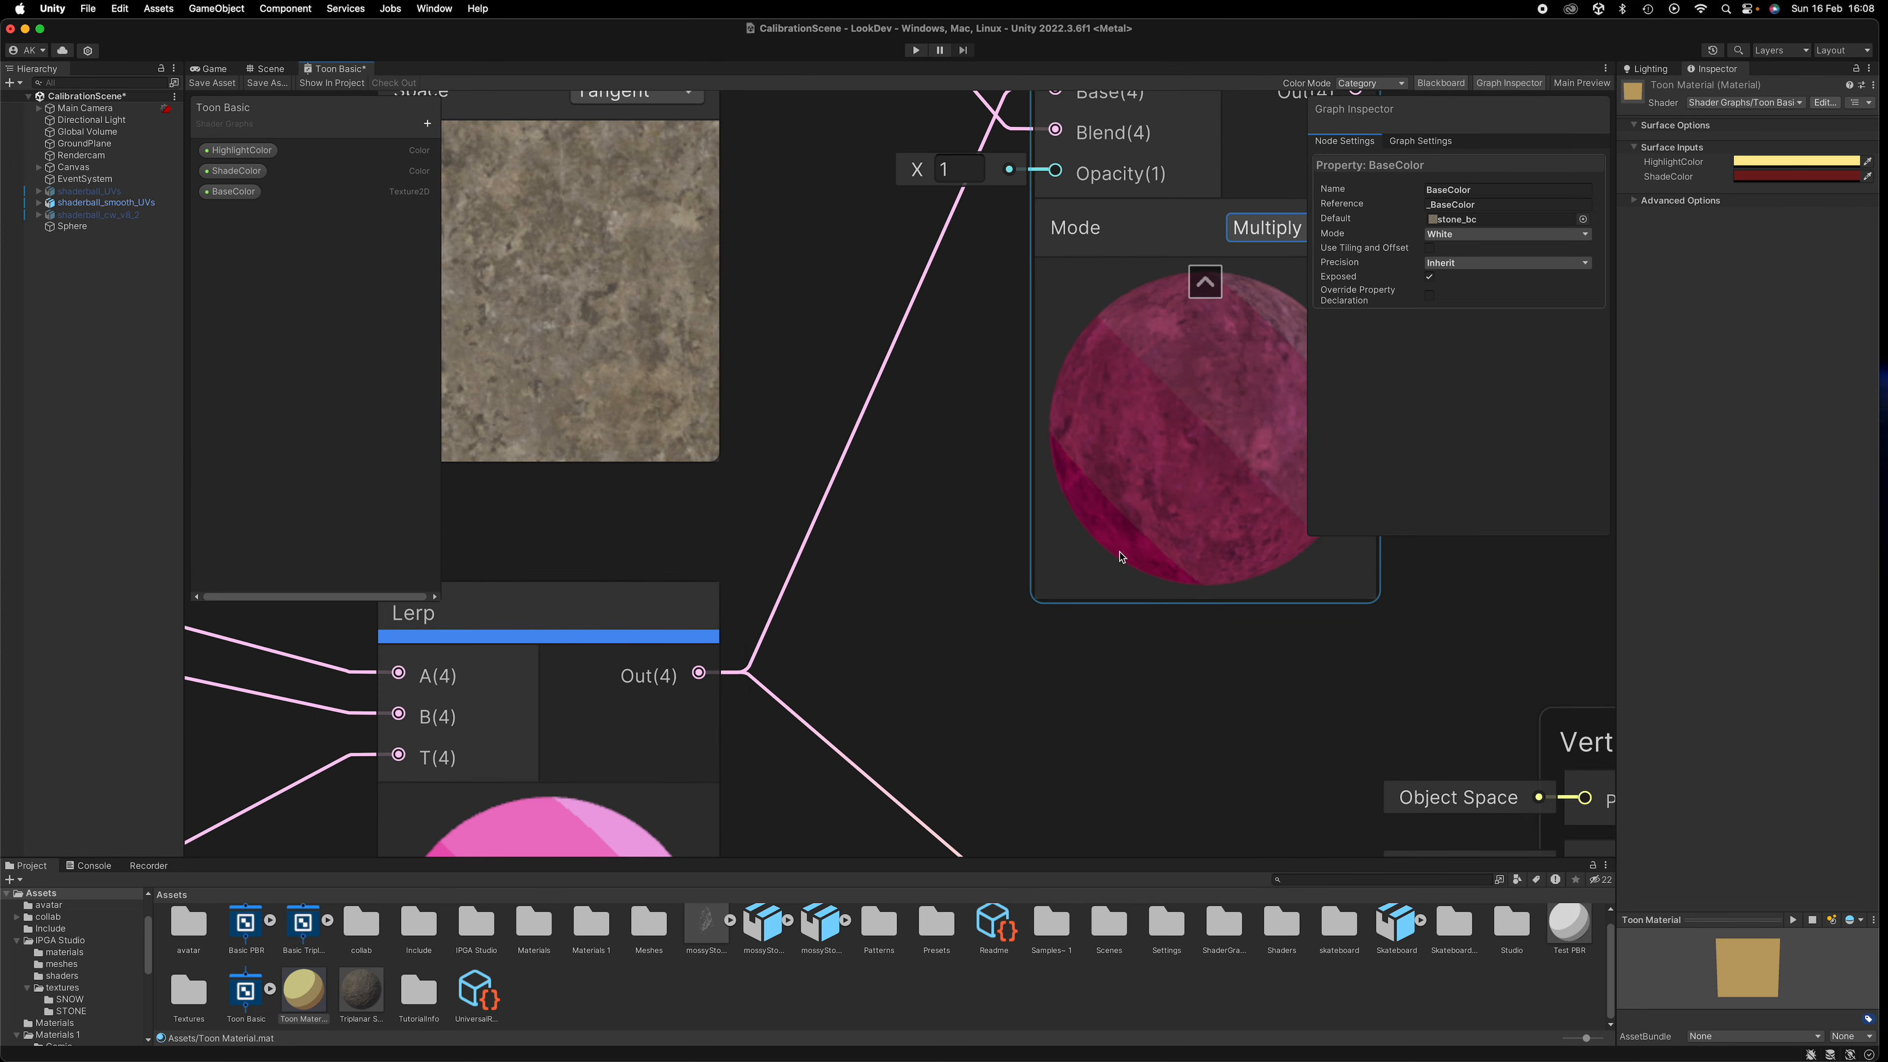
{"action": "scroll", "coordinate": [1107, 546], "scroll_direction": "down", "scroll_amount": 5}
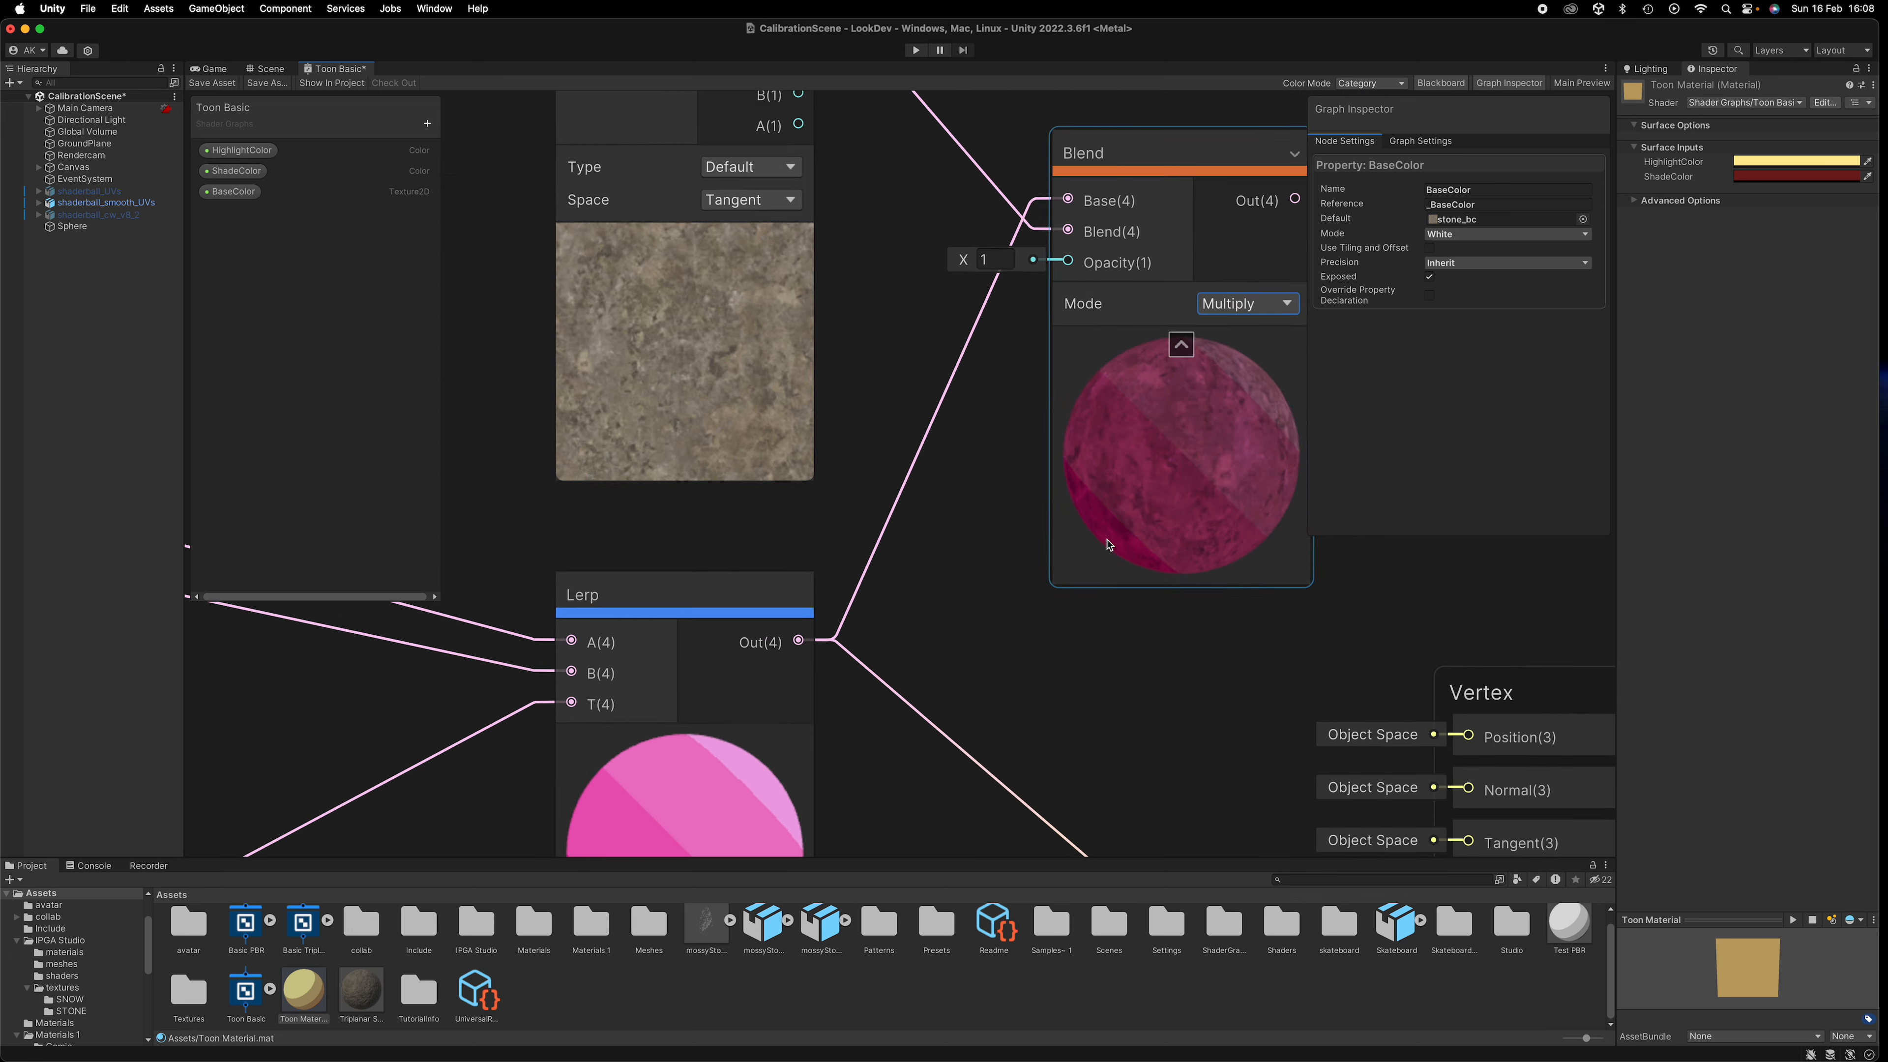
Set the Blend node's mode to Overlay and save the Toon Basic shader graph
{"action": "left_click", "coordinate": [1208, 384]}
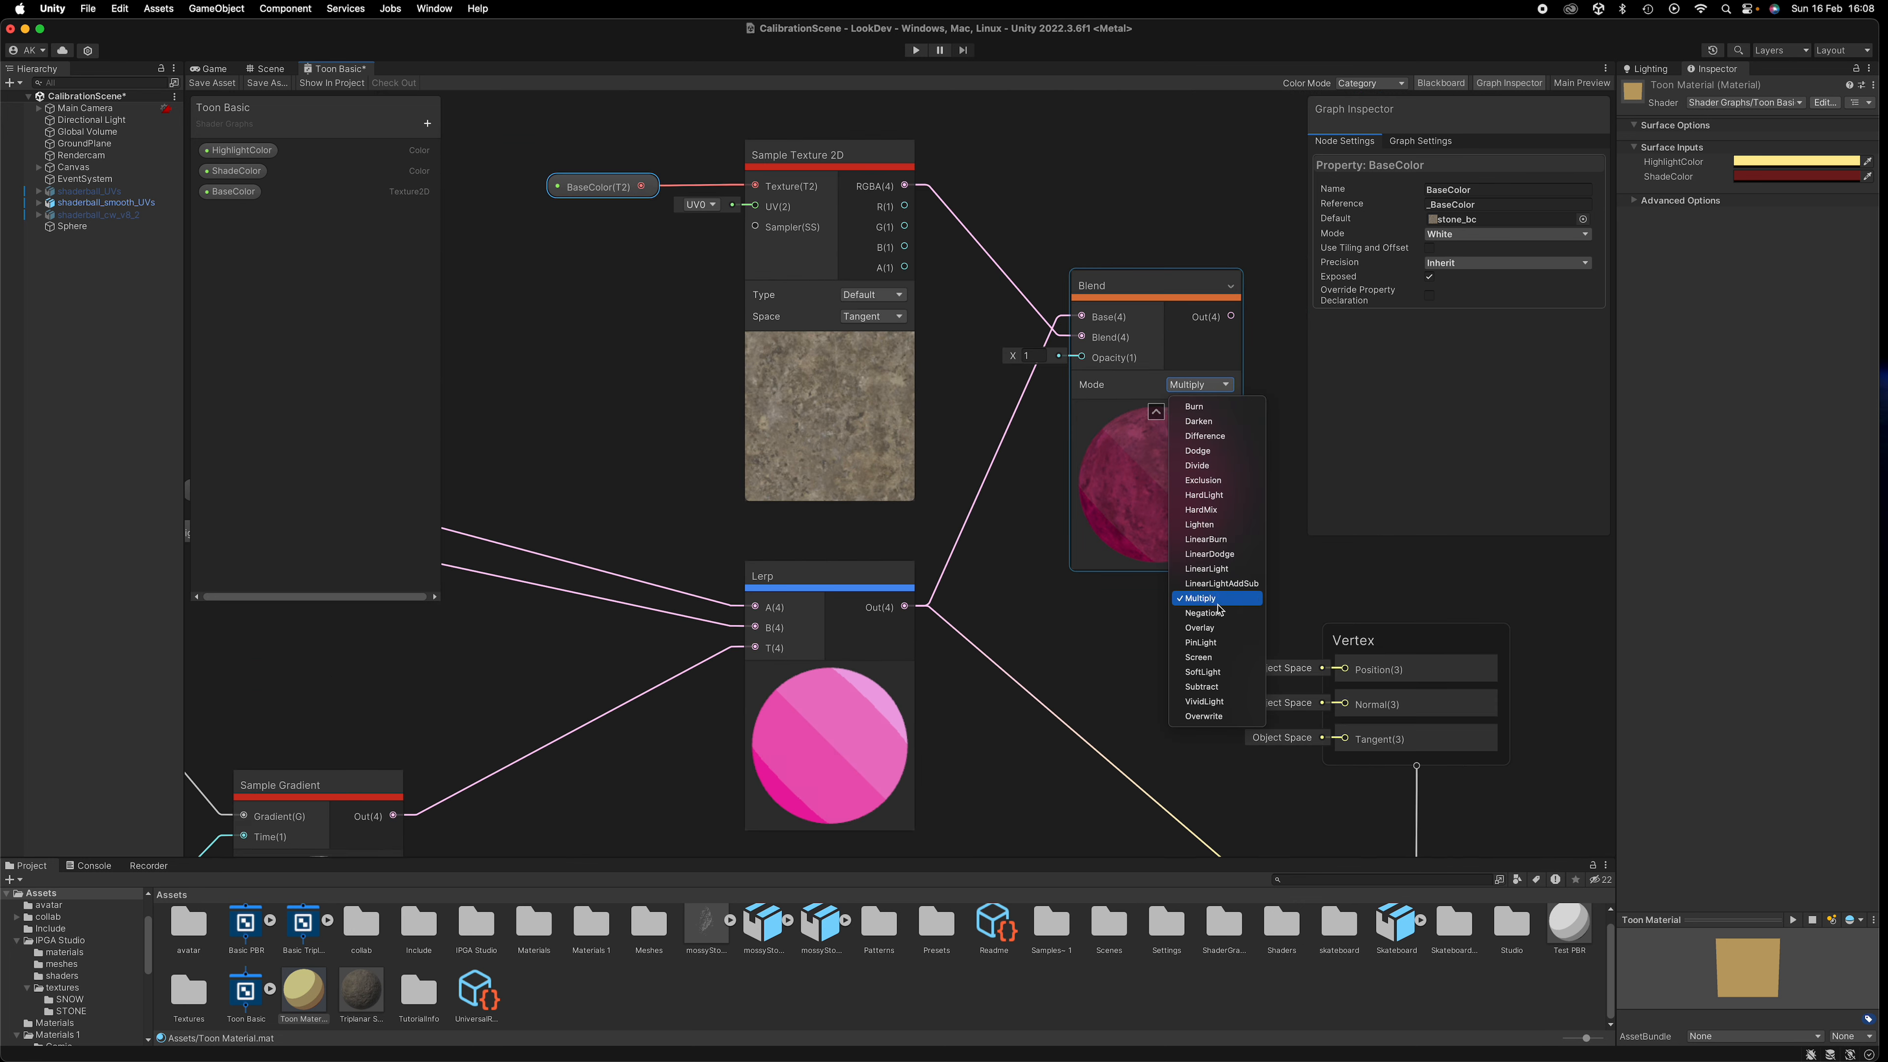
{"action": "left_click", "coordinate": [1199, 627]}
{"action": "scroll", "coordinate": [1223, 490], "scroll_direction": "up", "scroll_amount": 6}
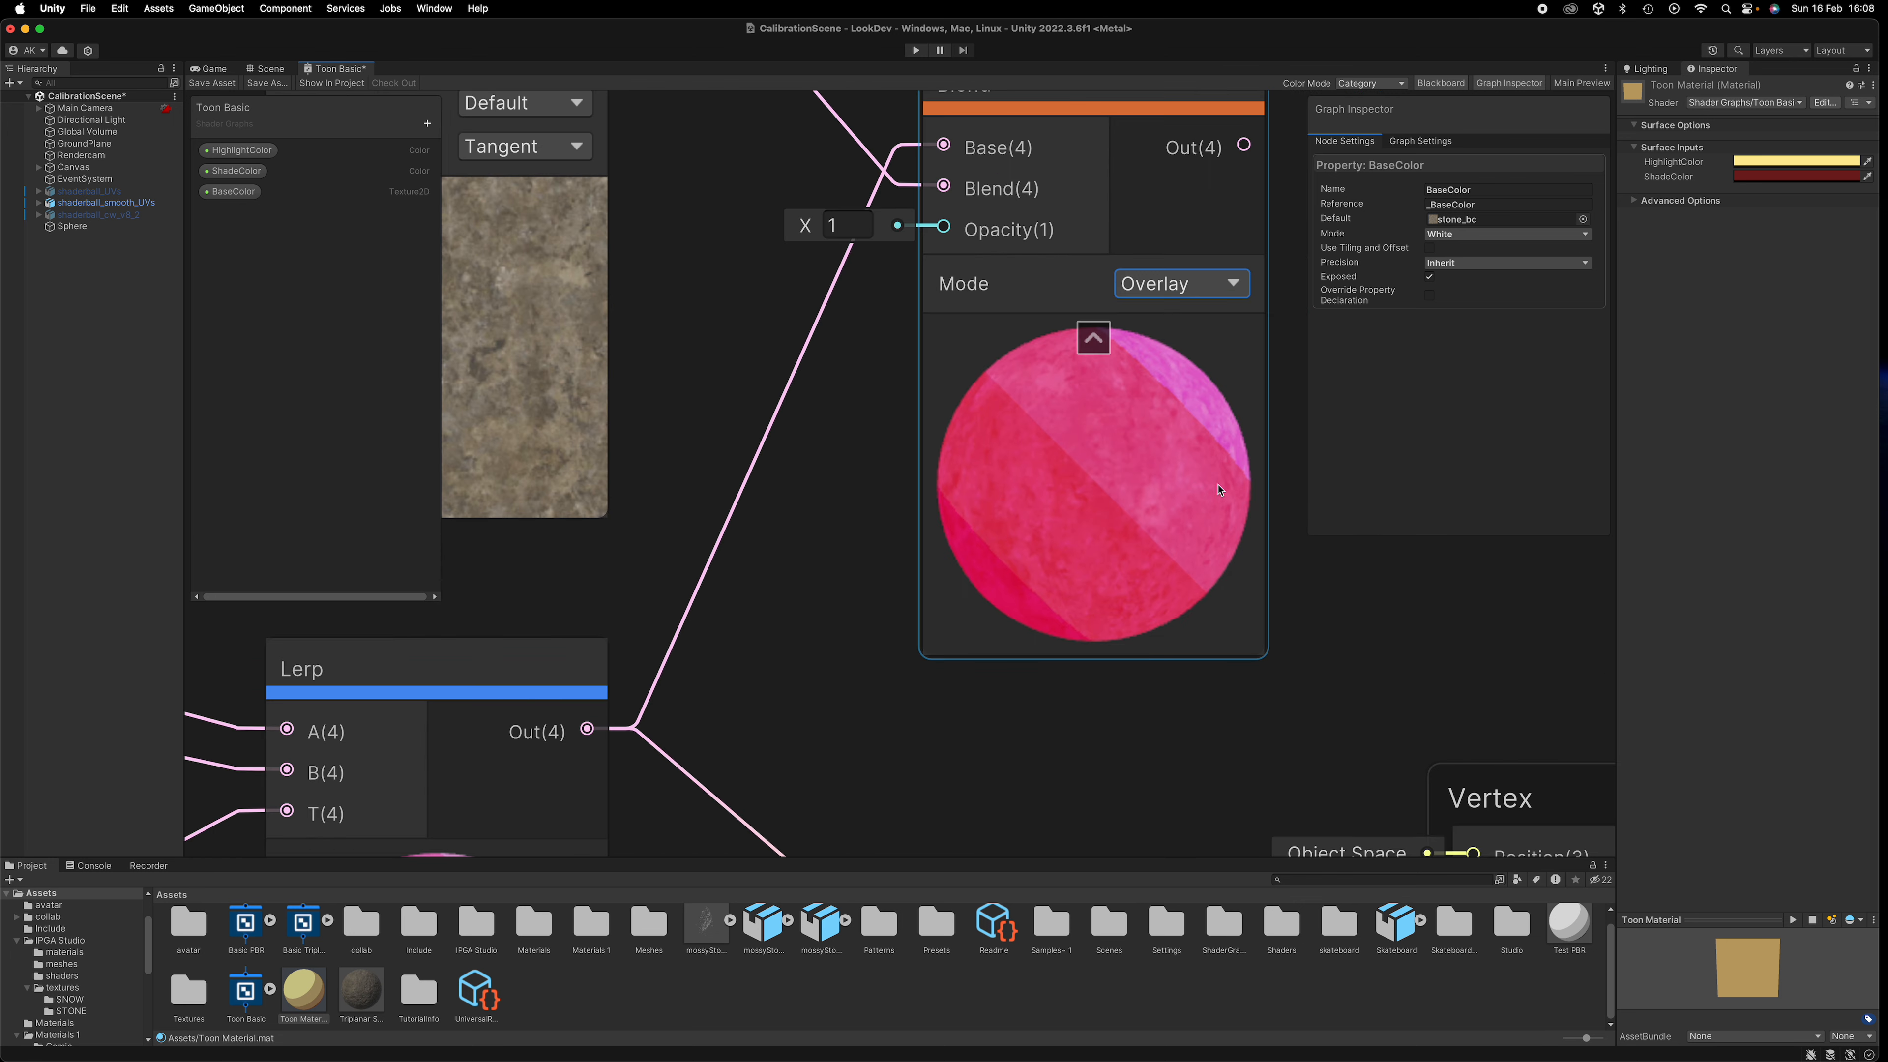
{"action": "scroll", "coordinate": [1037, 599], "scroll_direction": "down", "scroll_amount": 5}
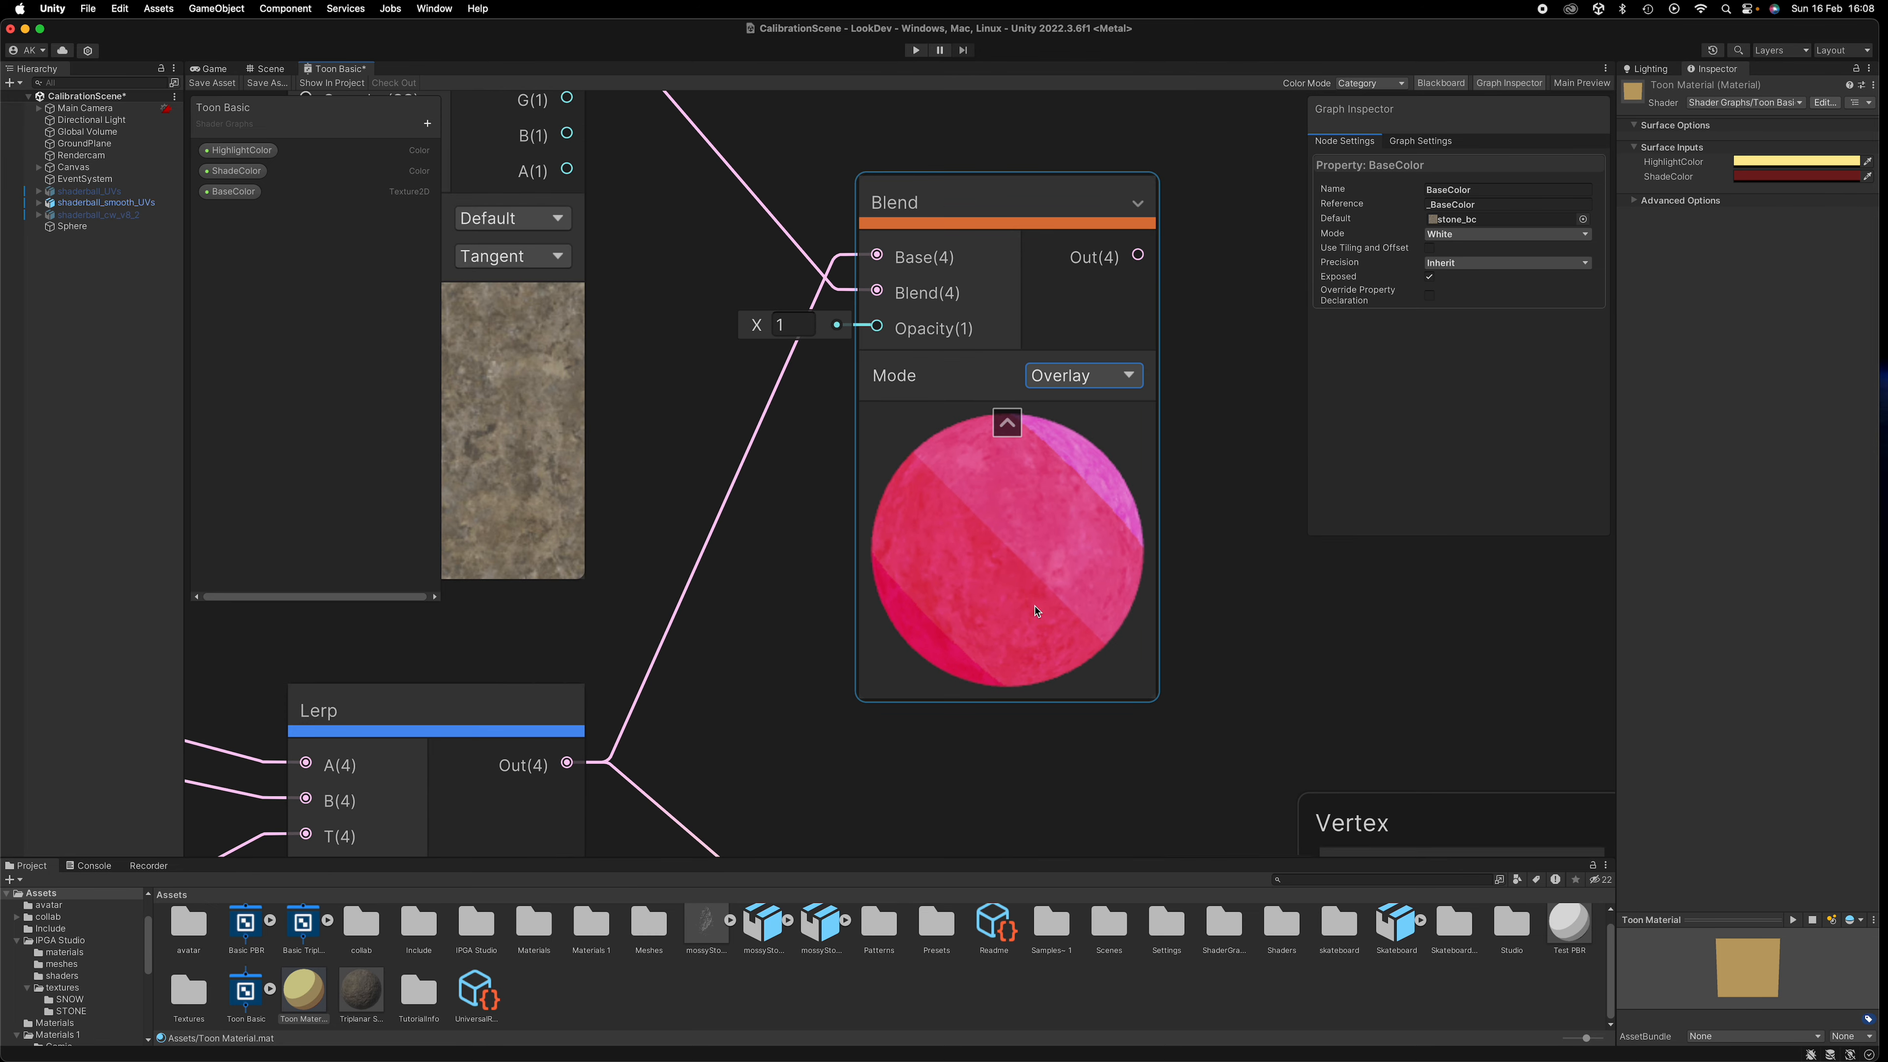
{"action": "left_click", "coordinate": [212, 83]}
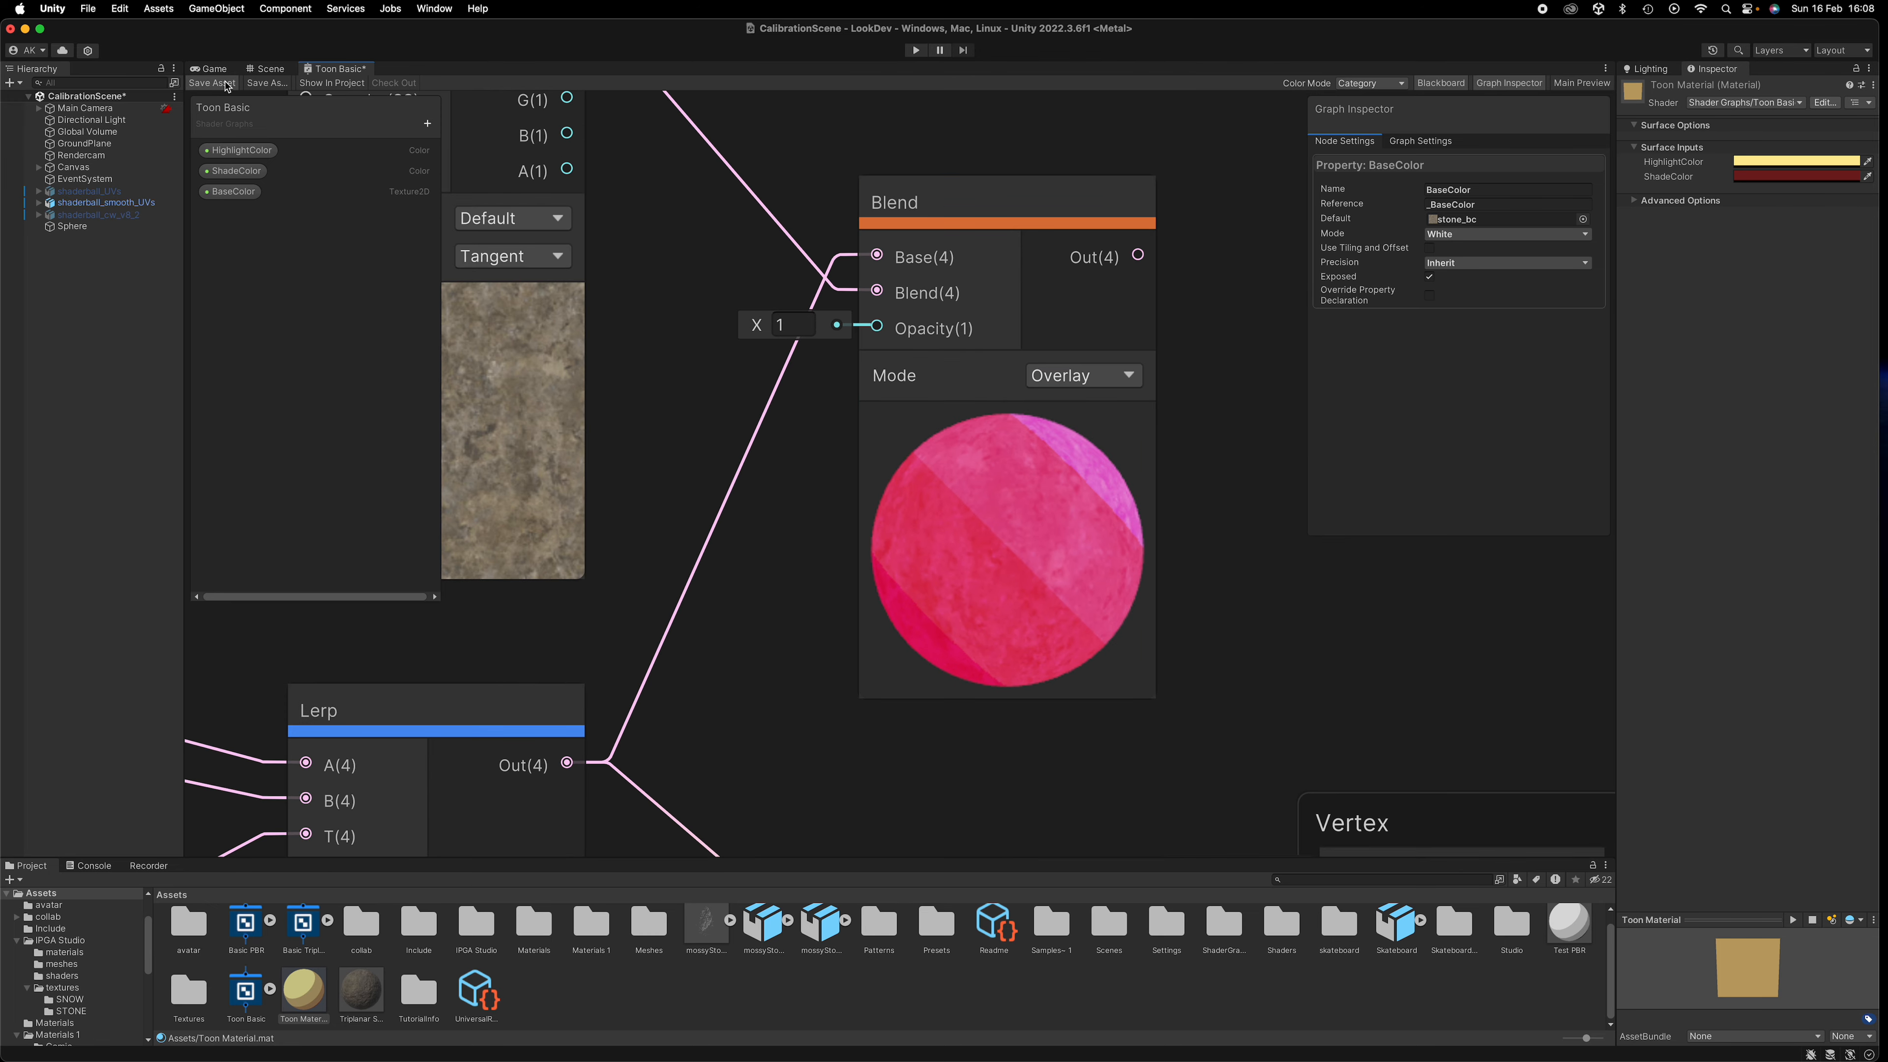
Assign the stone_bc texture to the Toon Material's BaseColor and check the material on the objects in the scene
{"action": "left_click", "coordinate": [266, 68]}
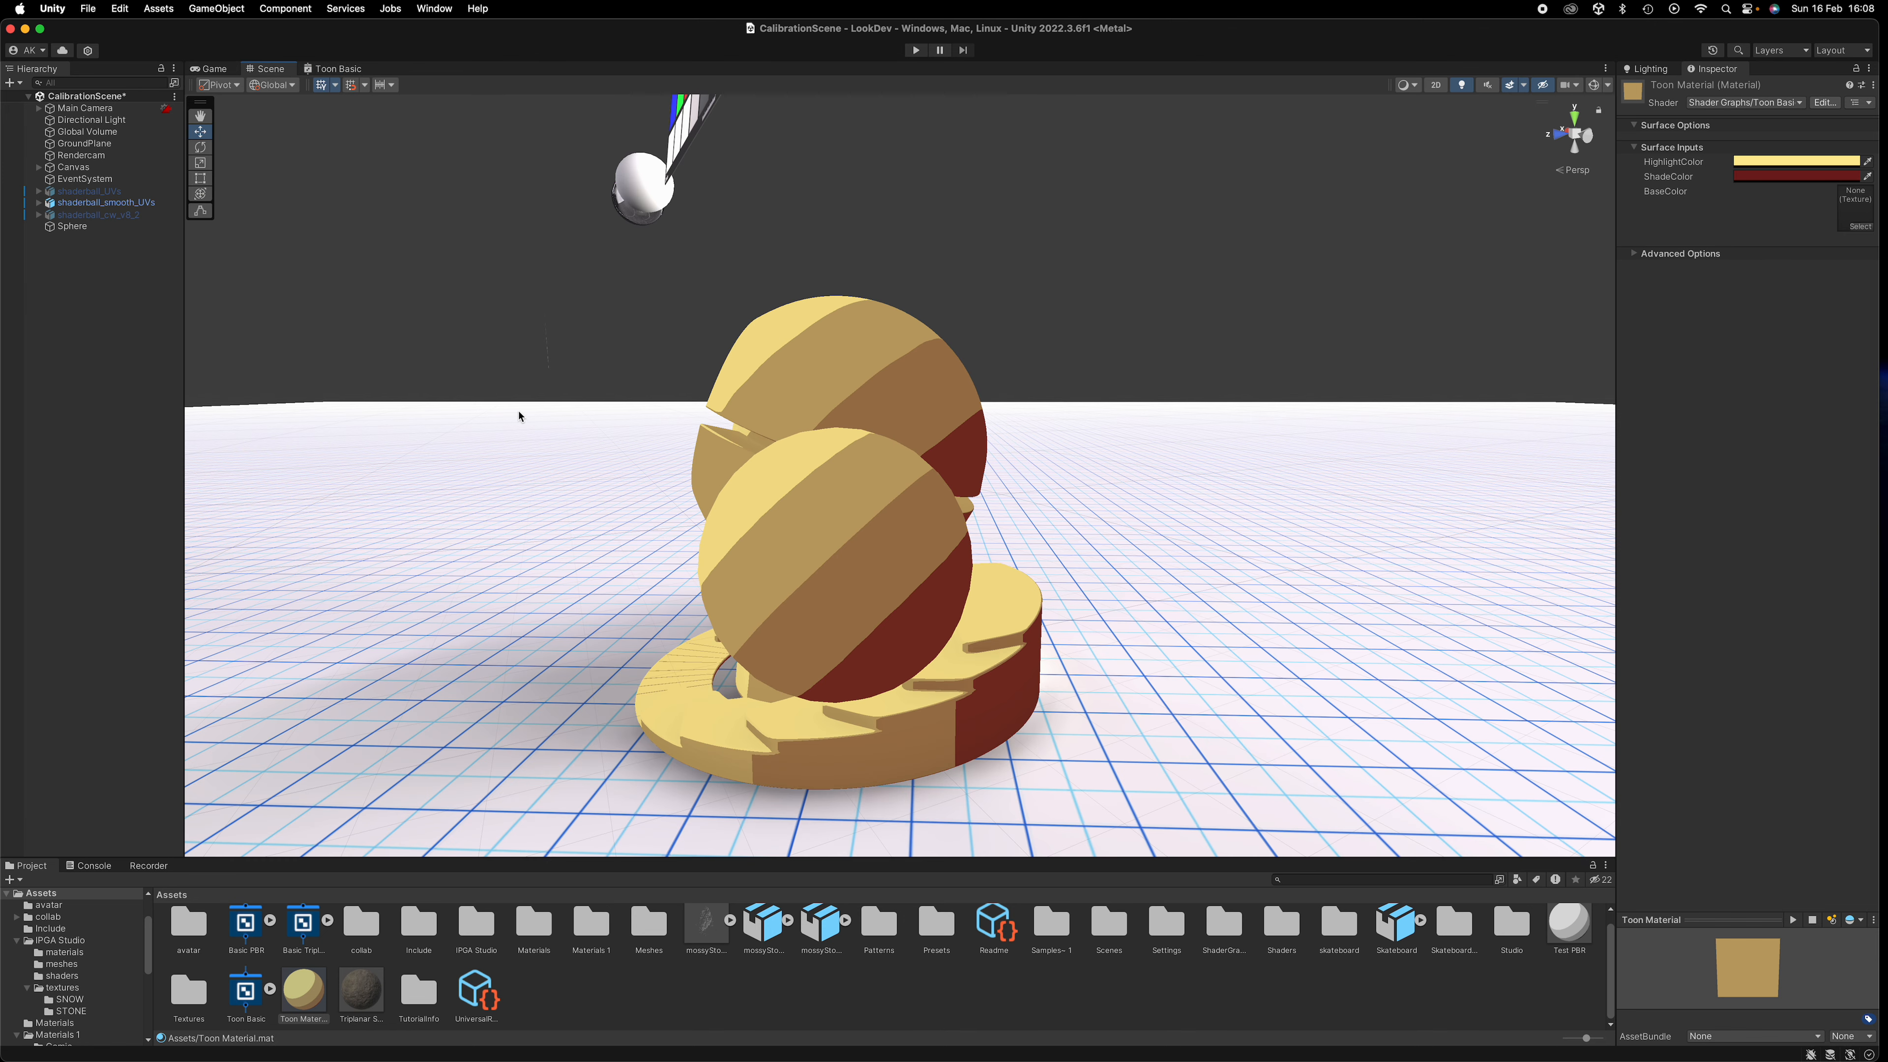
{"action": "left_click", "coordinate": [1861, 227]}
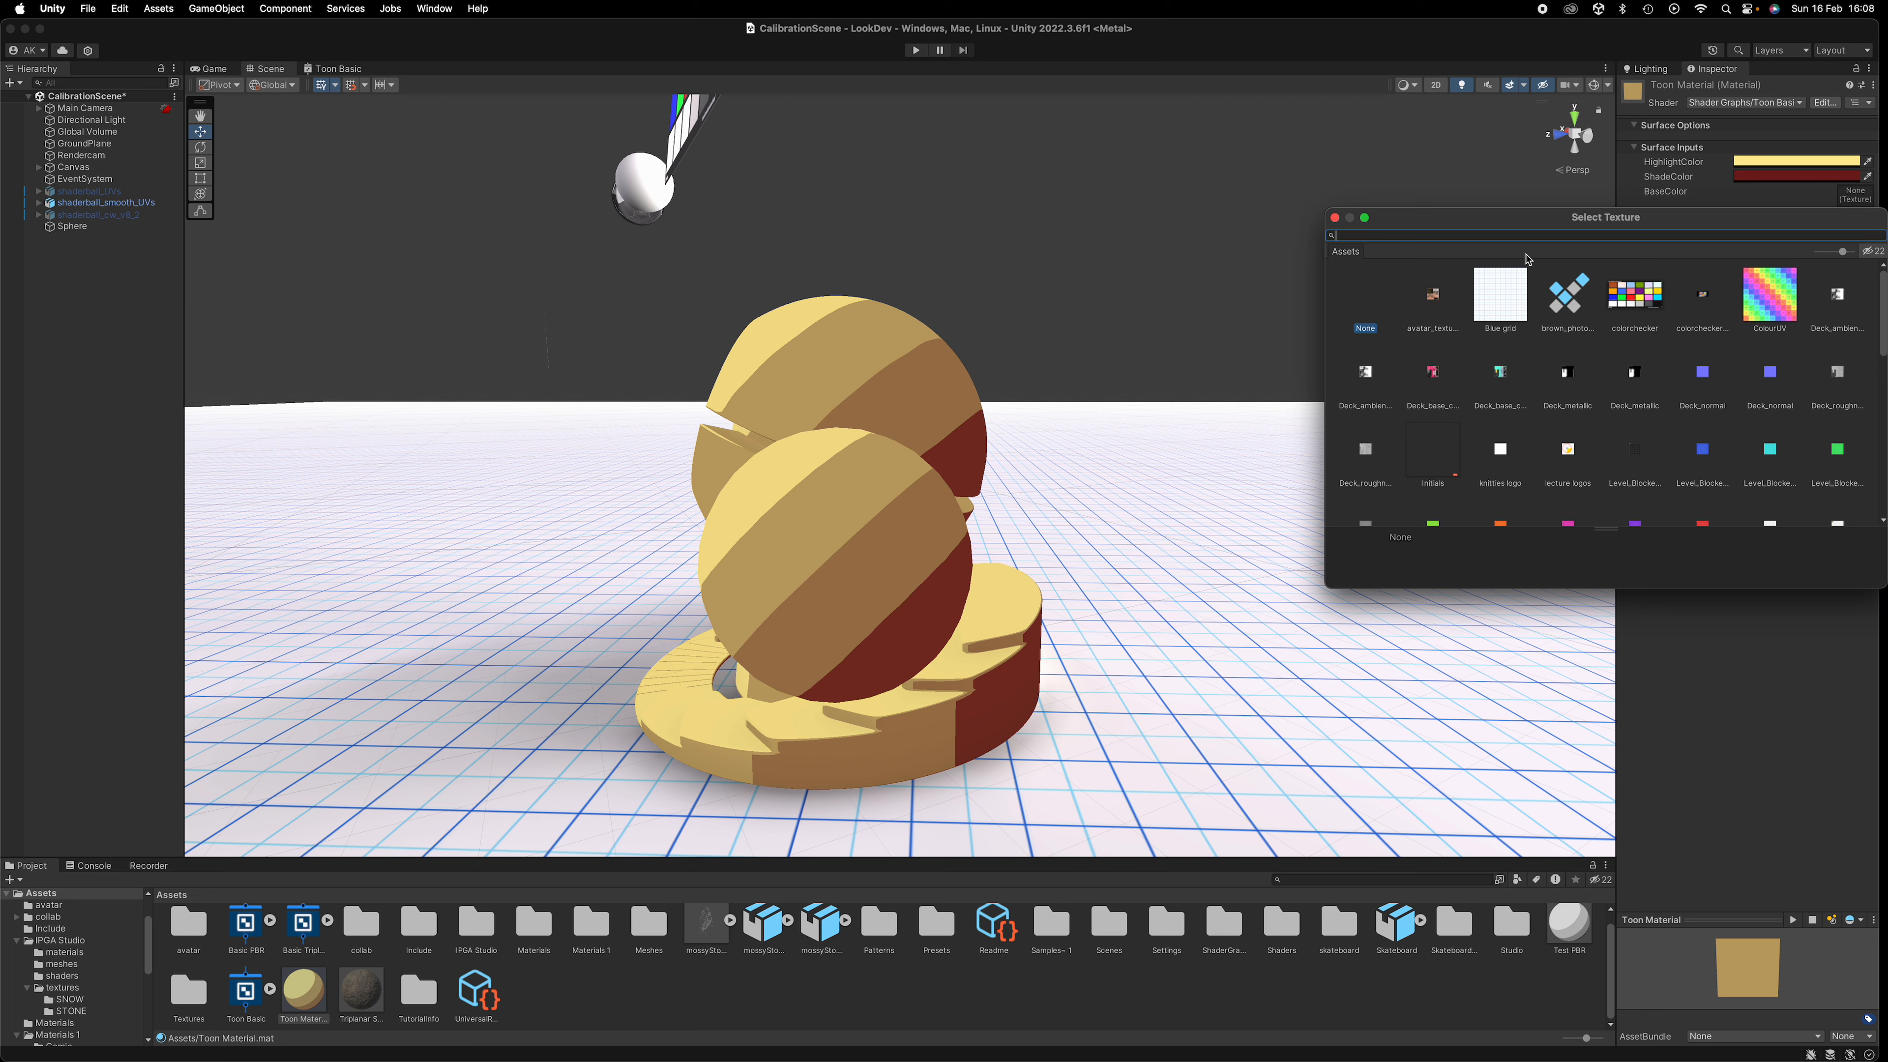
{"action": "type", "text": "stone"}
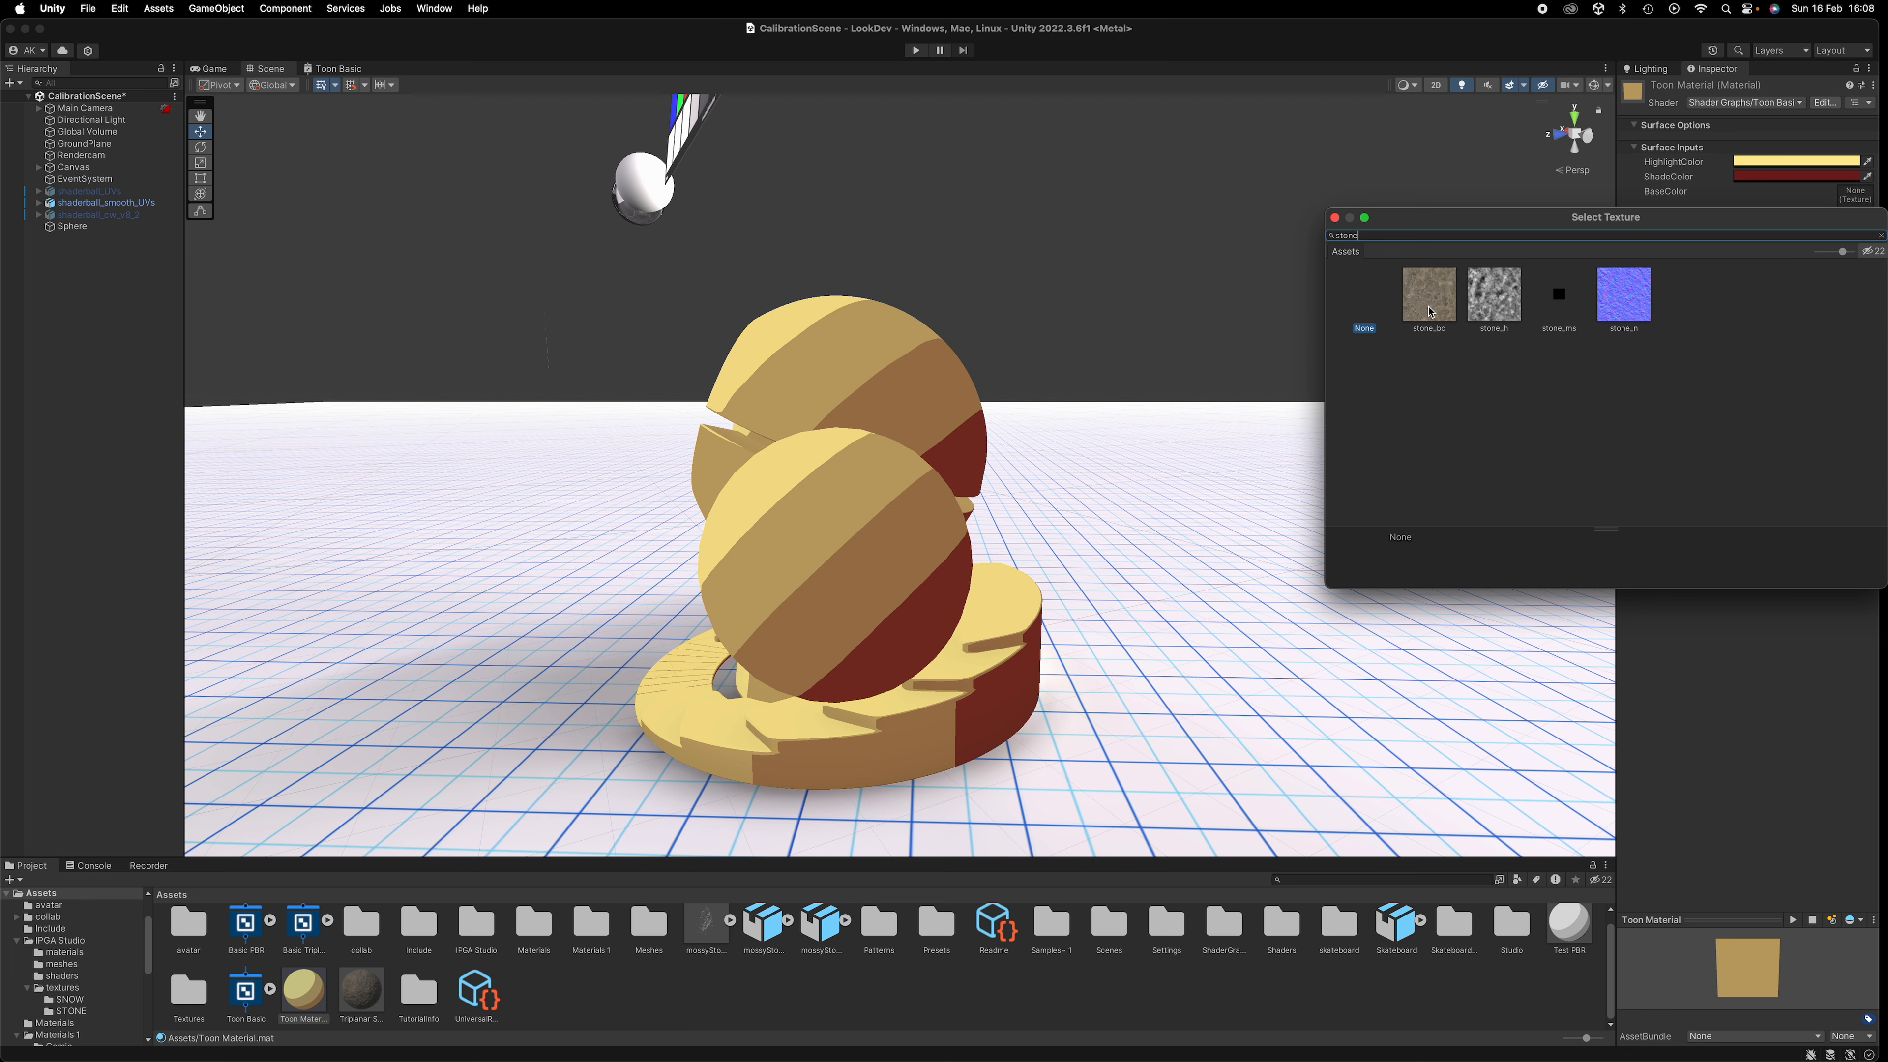
{"action": "left_click", "coordinate": [1430, 311]}
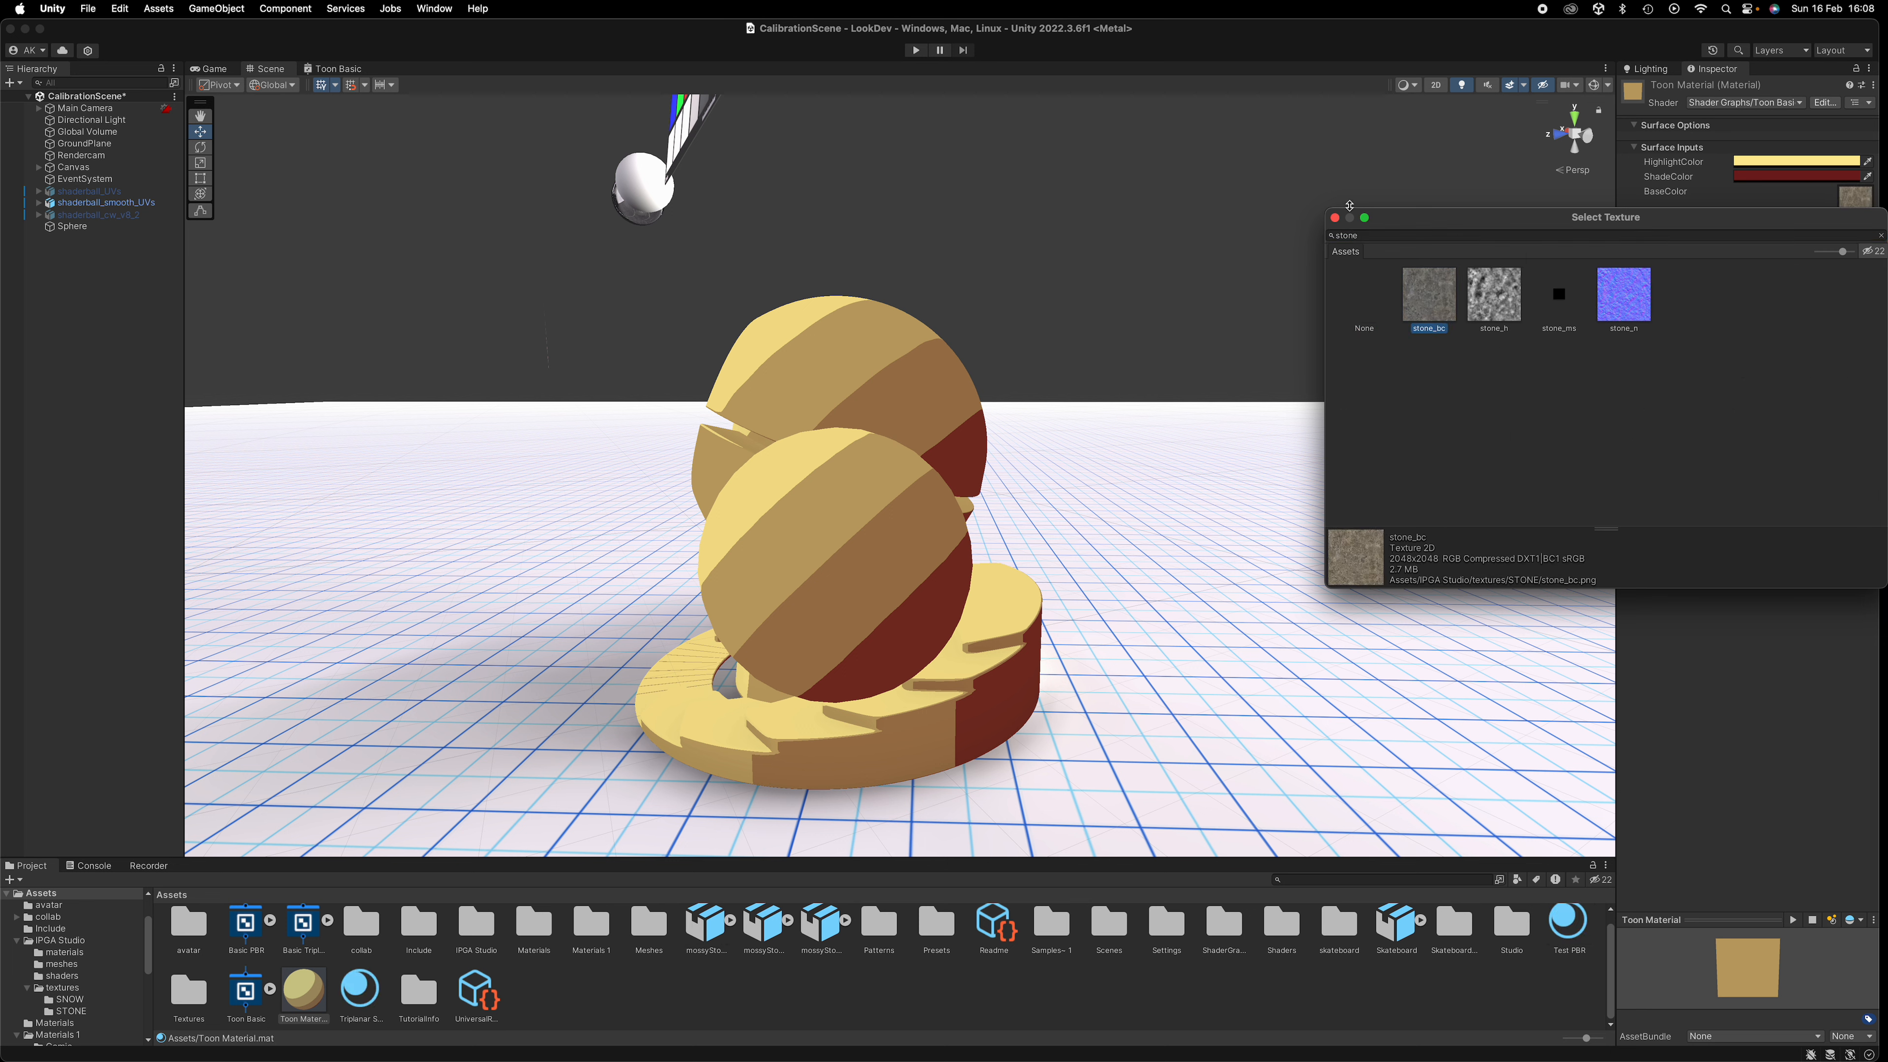
{"action": "left_click", "coordinate": [1334, 218]}
{"action": "left_click_drag", "start_coordinate": [977, 396], "coordinate": [1276, 417], "text": "alt"}
{"action": "scroll", "coordinate": [927, 493], "scroll_direction": "up", "scroll_amount": 5}
{"action": "scroll", "coordinate": [927, 496], "scroll_direction": "down", "scroll_amount": 4}
{"action": "left_click_drag", "start_coordinate": [927, 506], "coordinate": [661, 478], "text": "alt"}
{"action": "scroll", "coordinate": [798, 442], "scroll_direction": "up", "scroll_amount": 4}
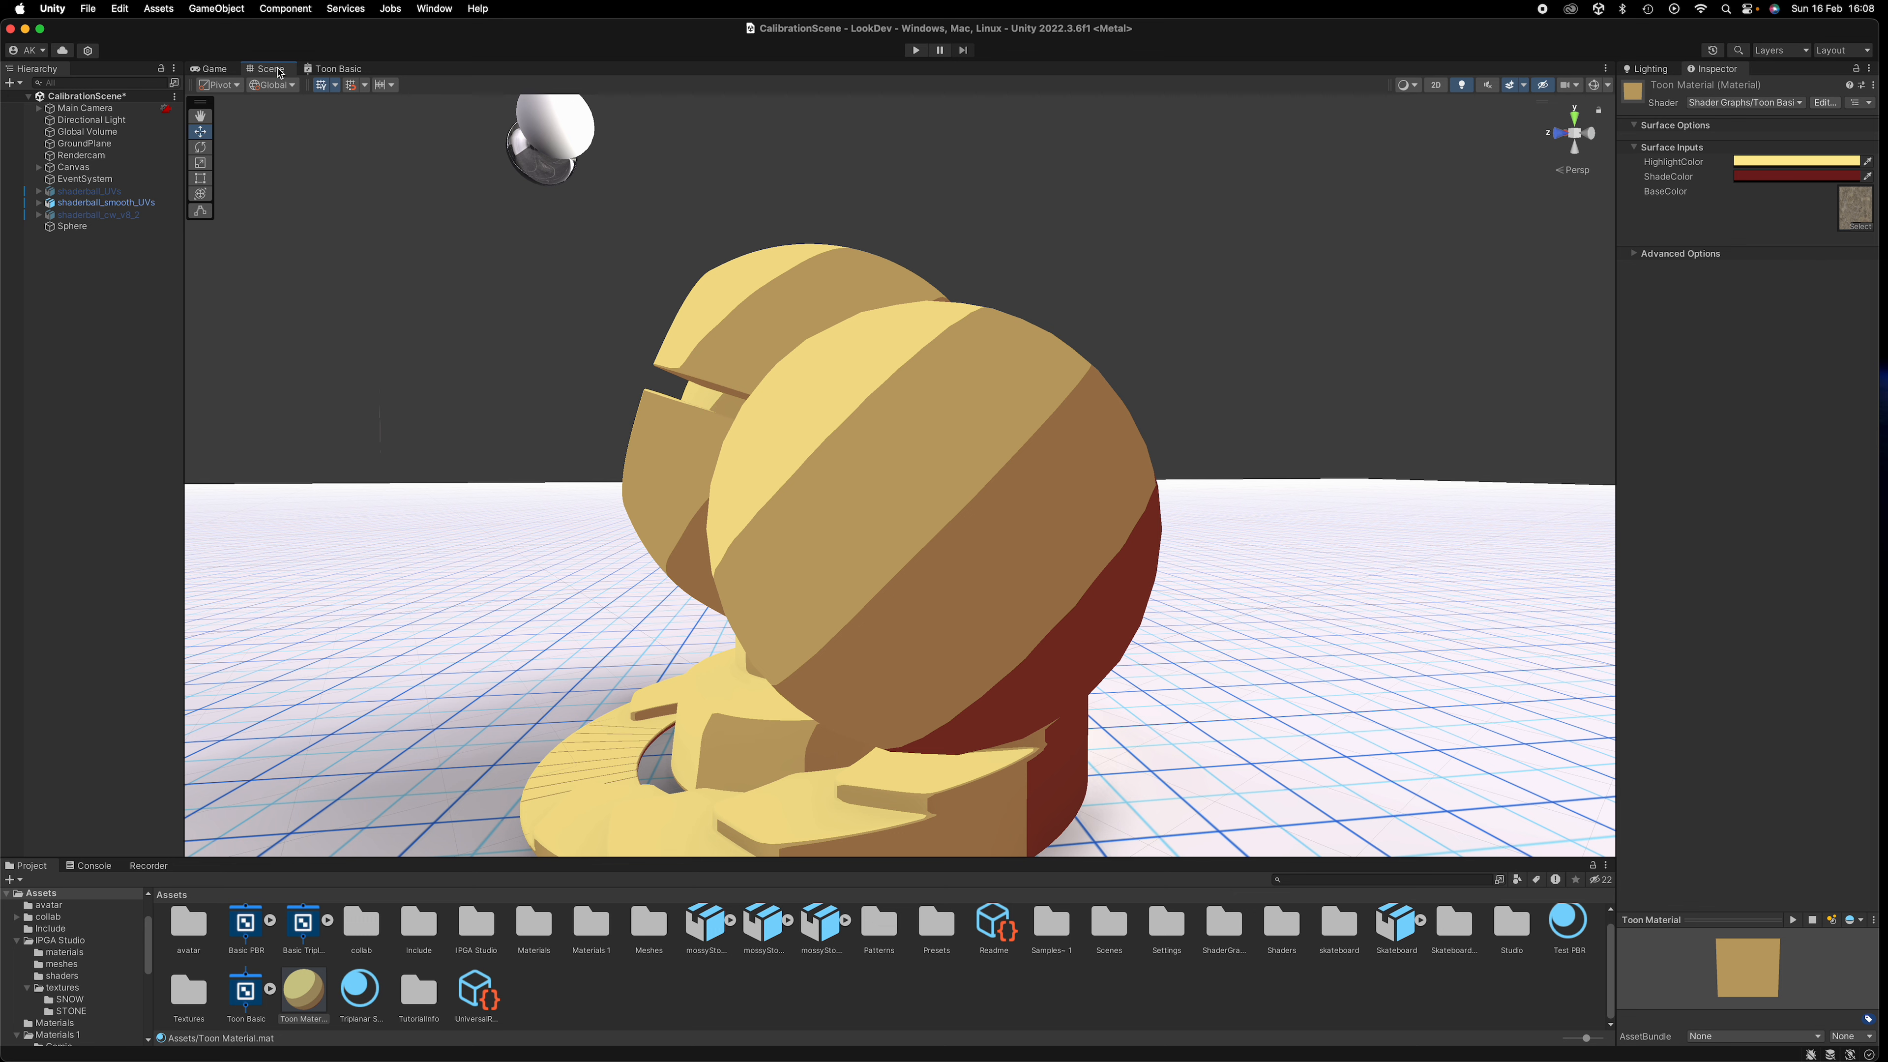
In the Toon Basic graph, connect the Blend node's output to the Fragment's Base Color and save the graph
{"action": "left_click", "coordinate": [334, 69]}
{"action": "scroll", "coordinate": [1182, 447], "scroll_direction": "down", "scroll_amount": 5}
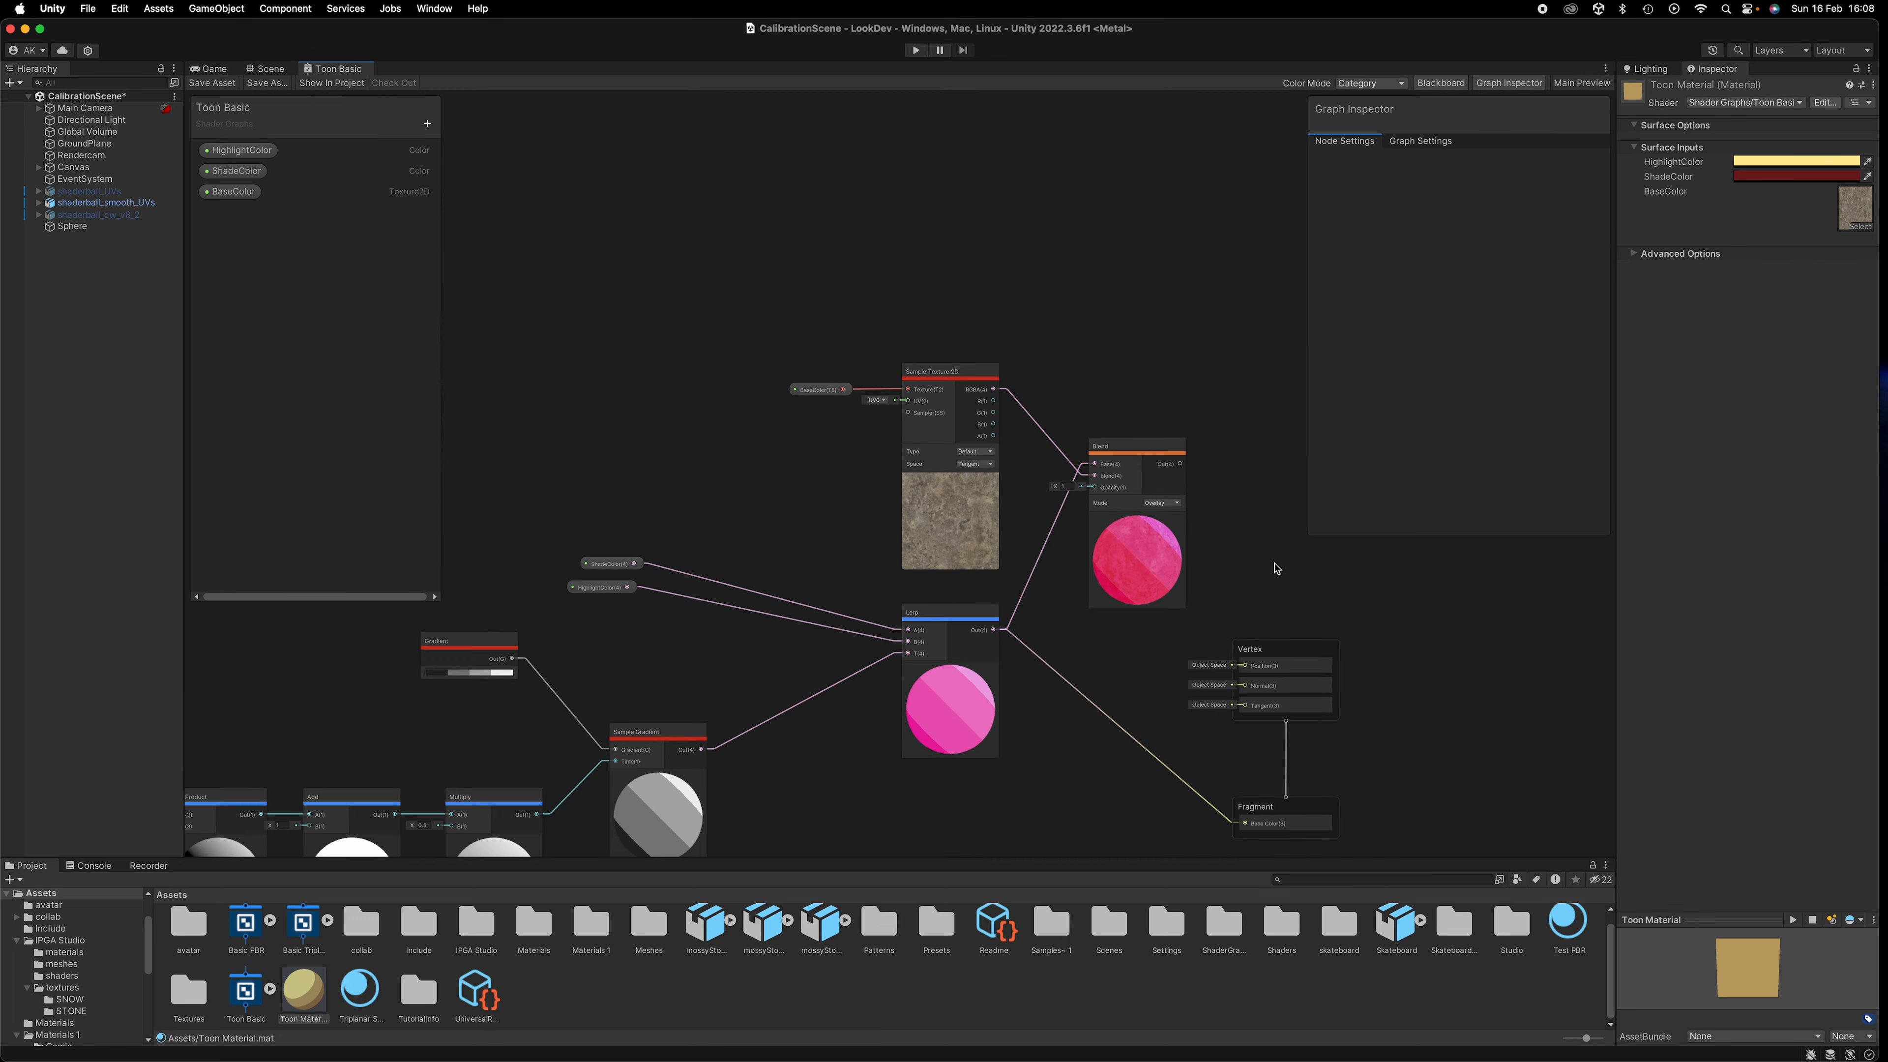
{"action": "left_click_drag", "start_coordinate": [1182, 466], "coordinate": [1247, 738]}
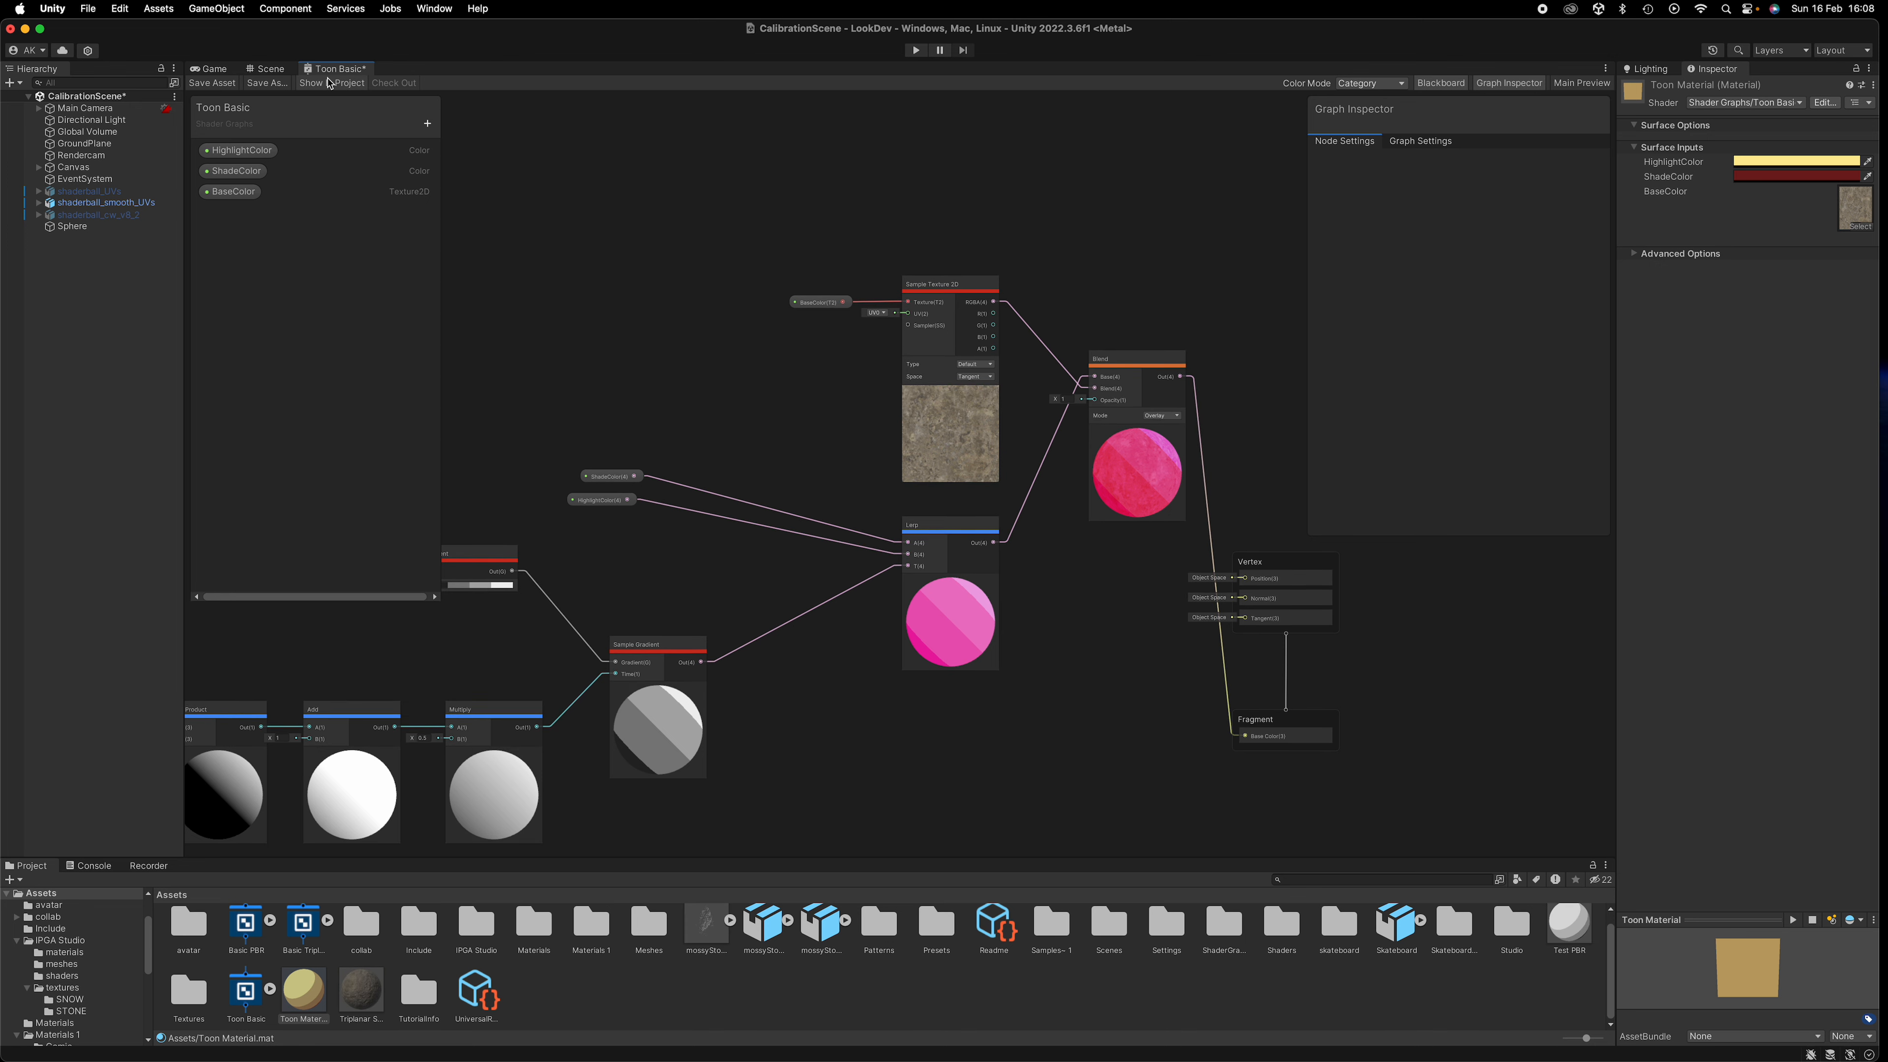
{"action": "left_click", "coordinate": [220, 84]}
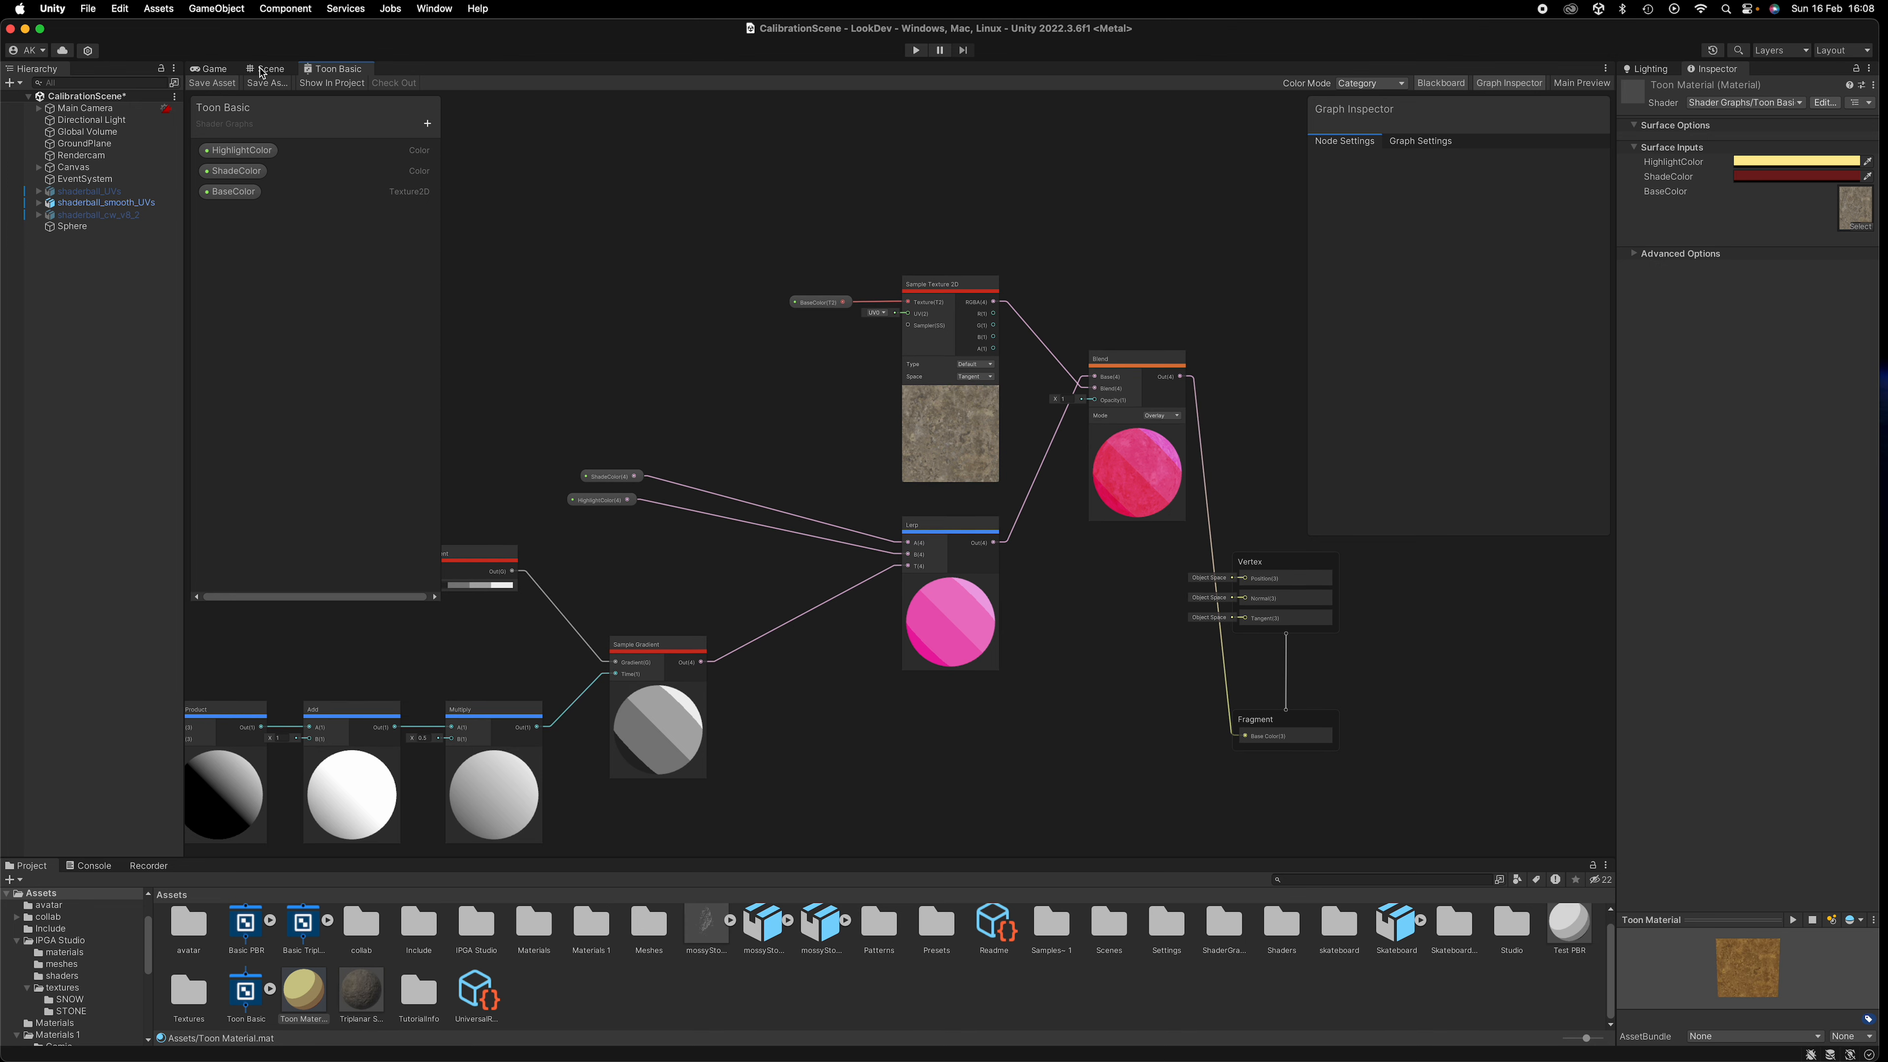
Examine the textured toon shading on the sphere and shader ball in the scene, from different angles and up close
{"action": "left_click", "coordinate": [266, 68]}
{"action": "left_click_drag", "start_coordinate": [893, 396], "coordinate": [949, 523], "text": "alt"}
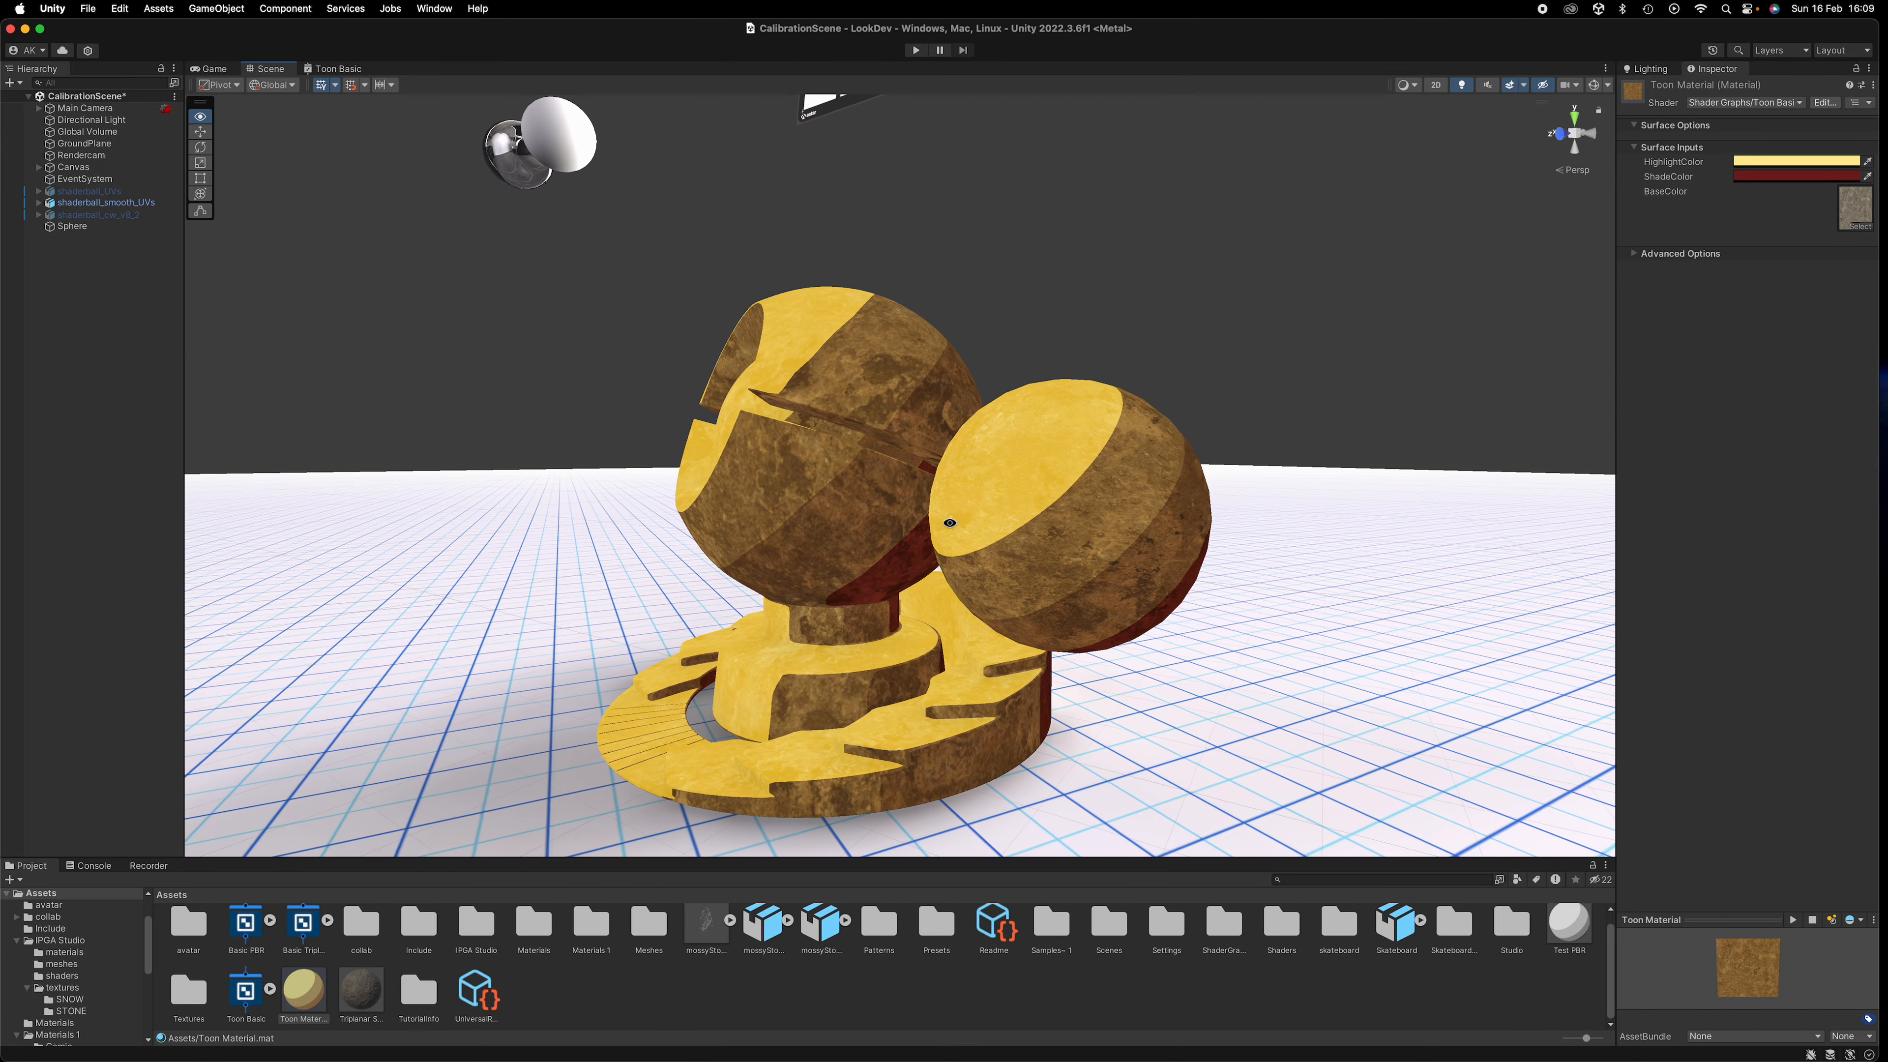
{"action": "scroll", "coordinate": [1214, 476], "scroll_direction": "up", "scroll_amount": 5}
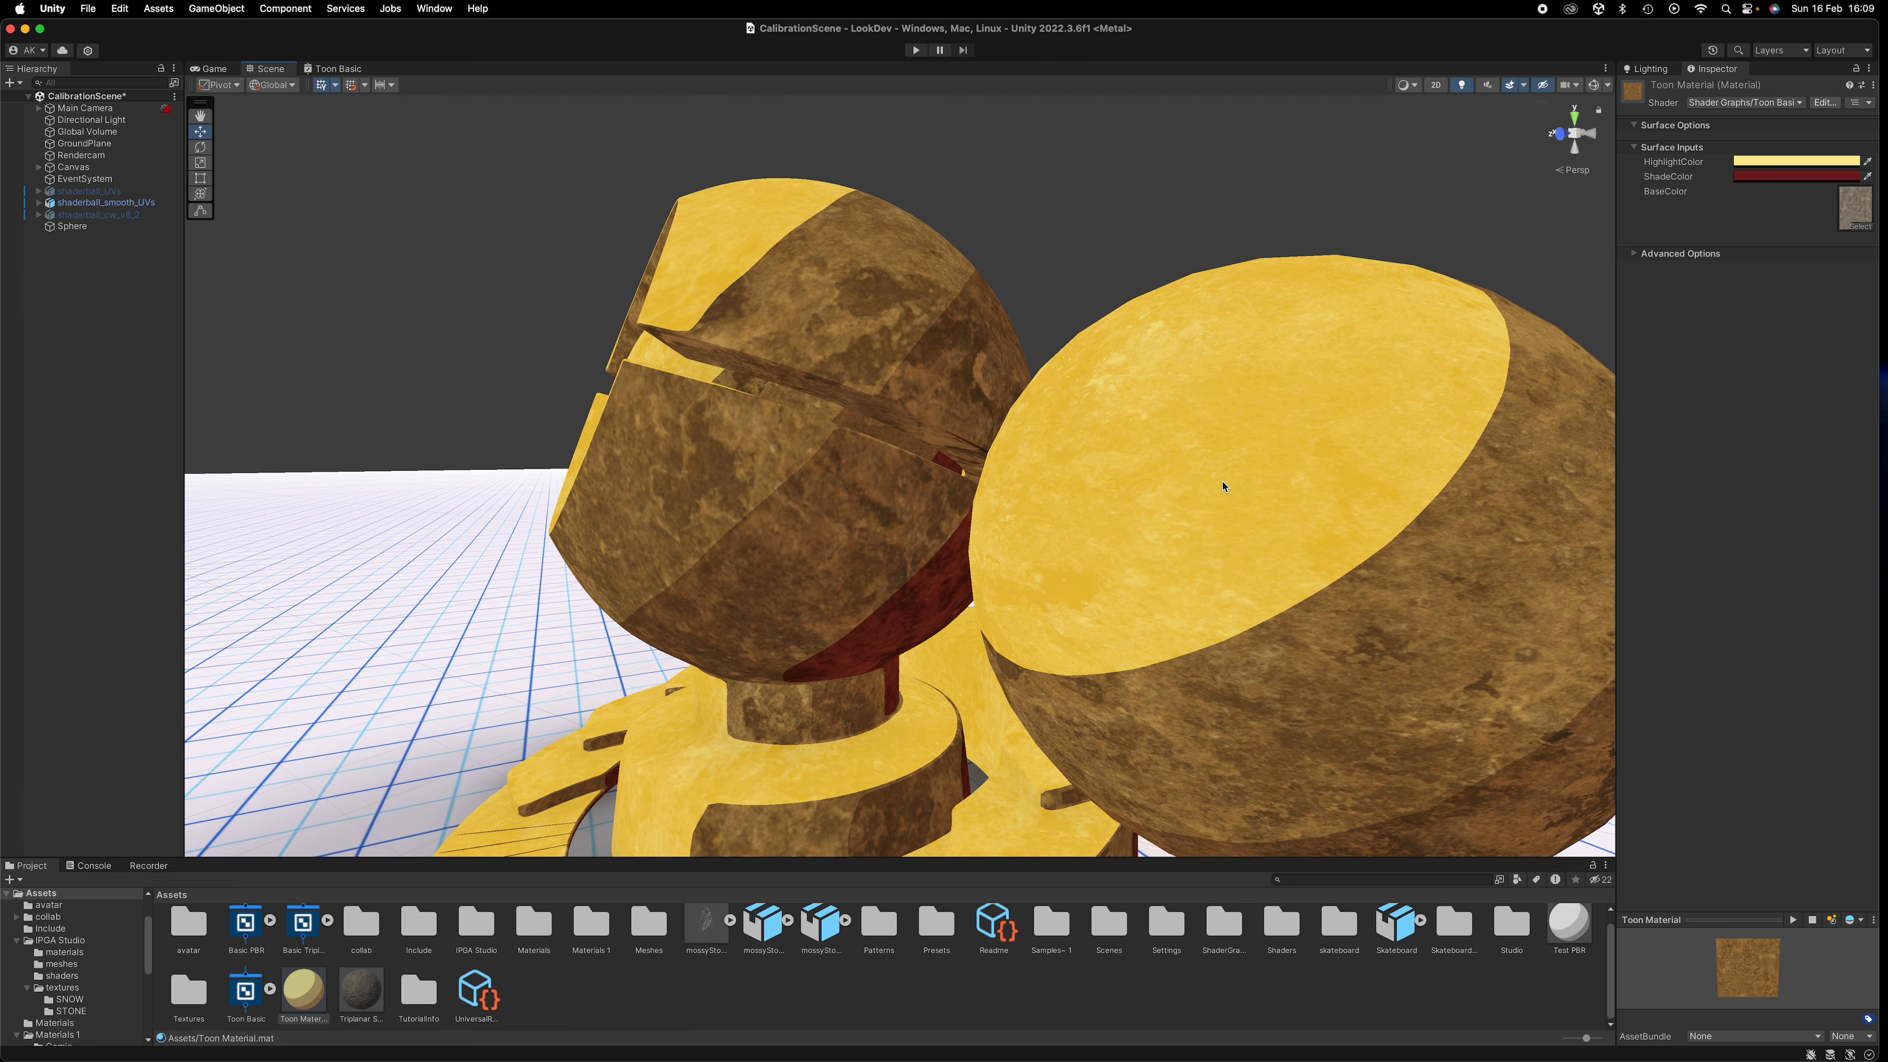
{"action": "scroll", "coordinate": [1223, 486], "scroll_direction": "down", "scroll_amount": 5}
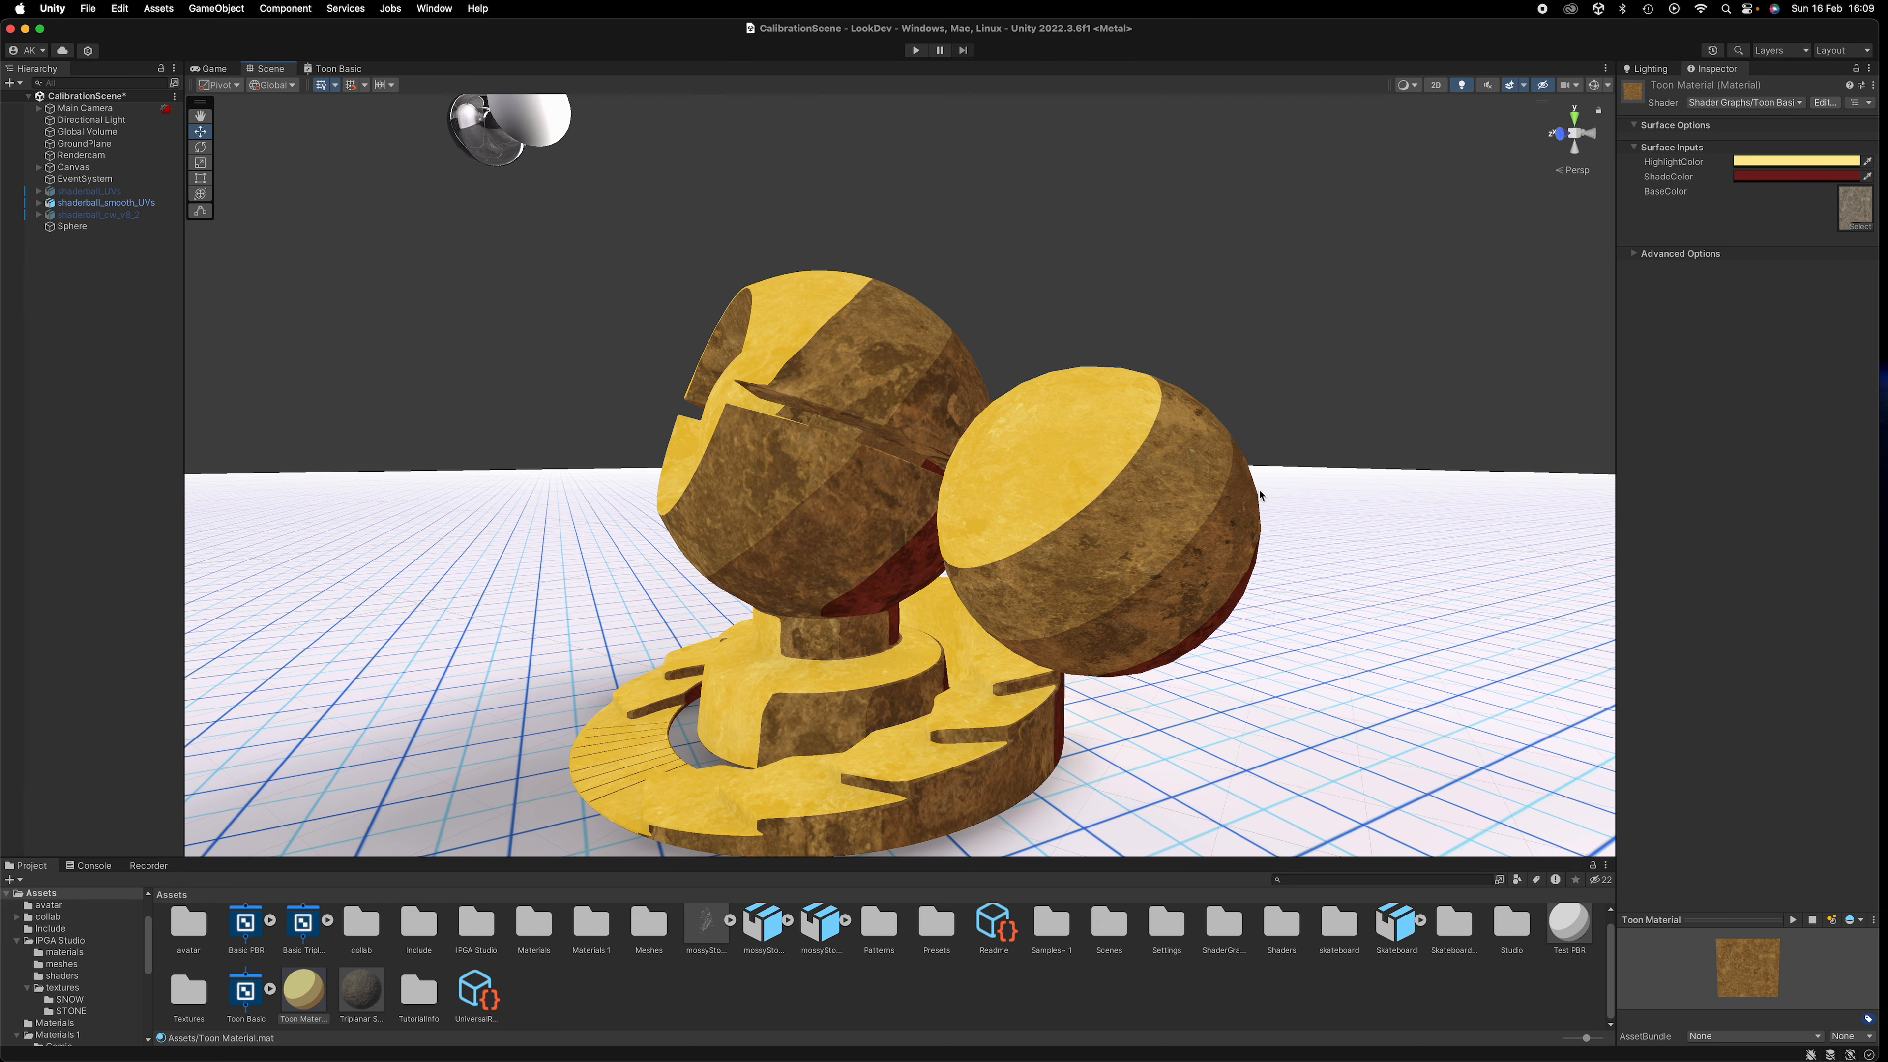
Set the Blend node's mode to SoftLight in the Toon Basic graph, save it, and check the shading on the scene objects
{"action": "left_click", "coordinate": [334, 69]}
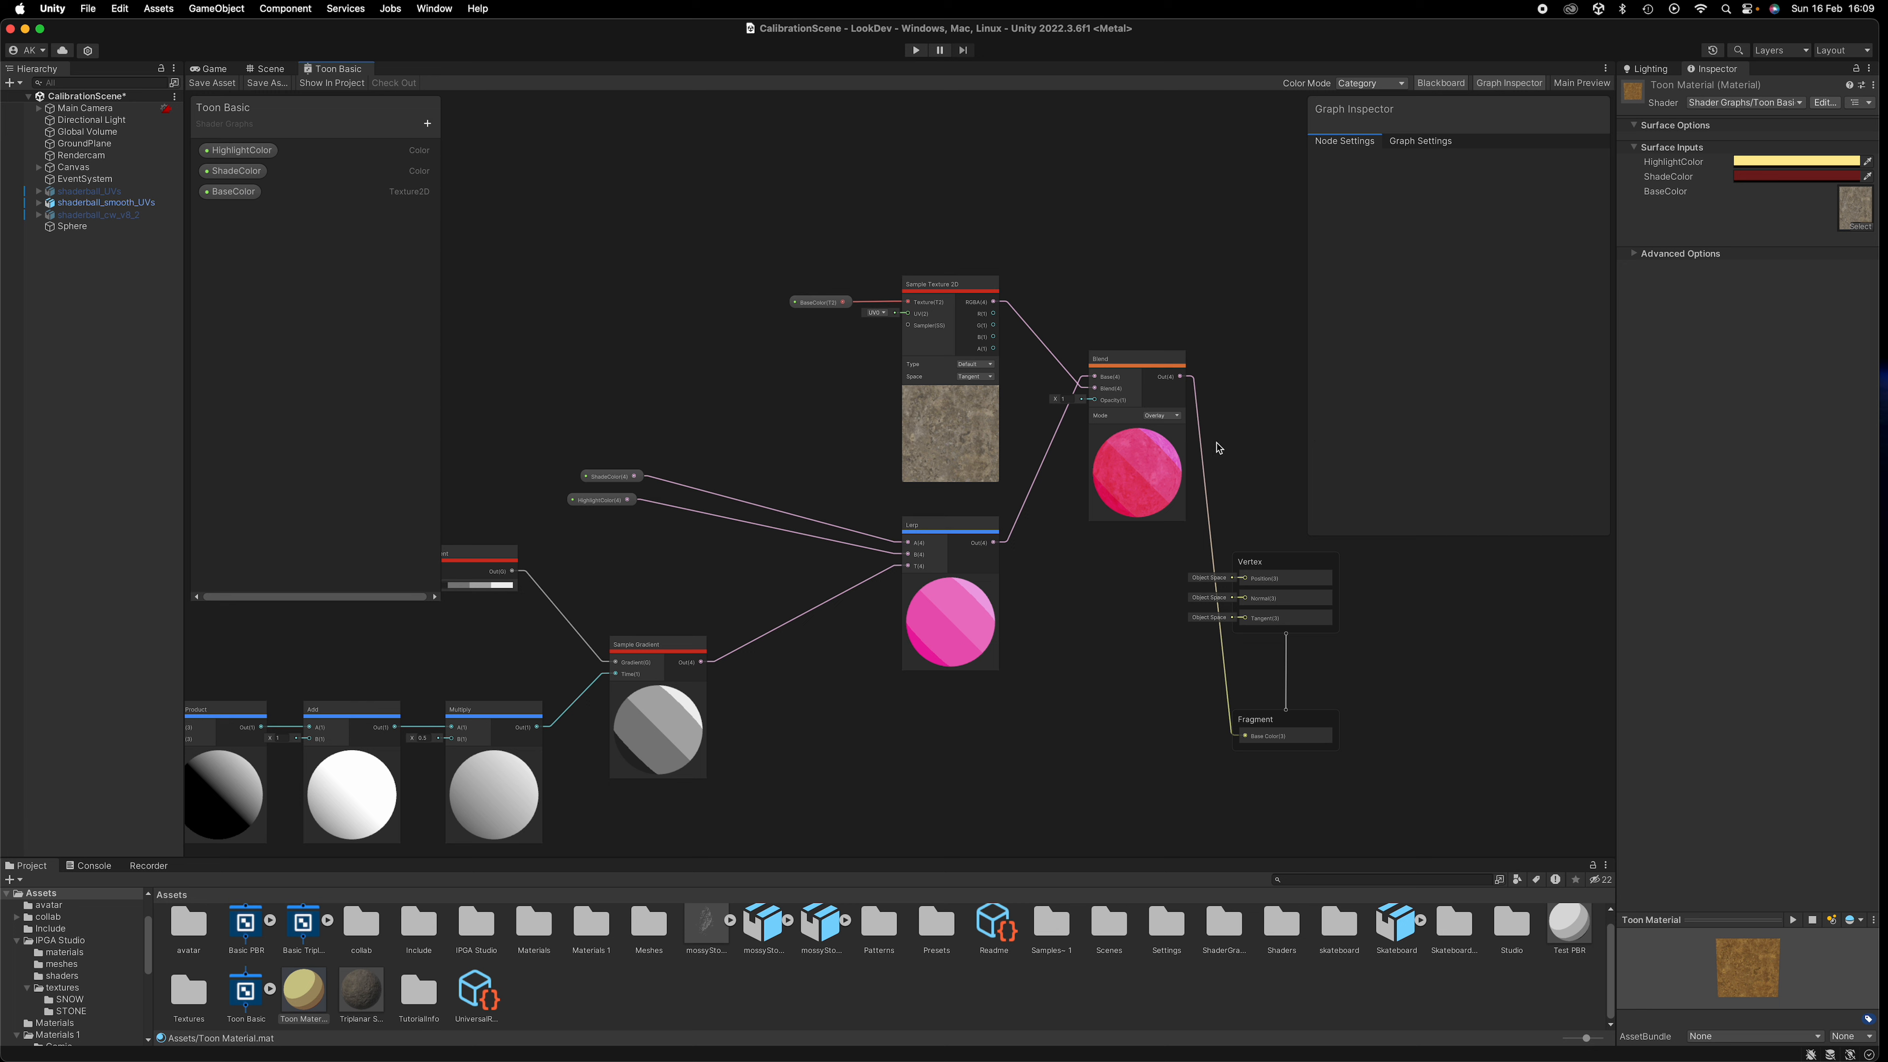
{"action": "left_click", "coordinate": [1171, 417]}
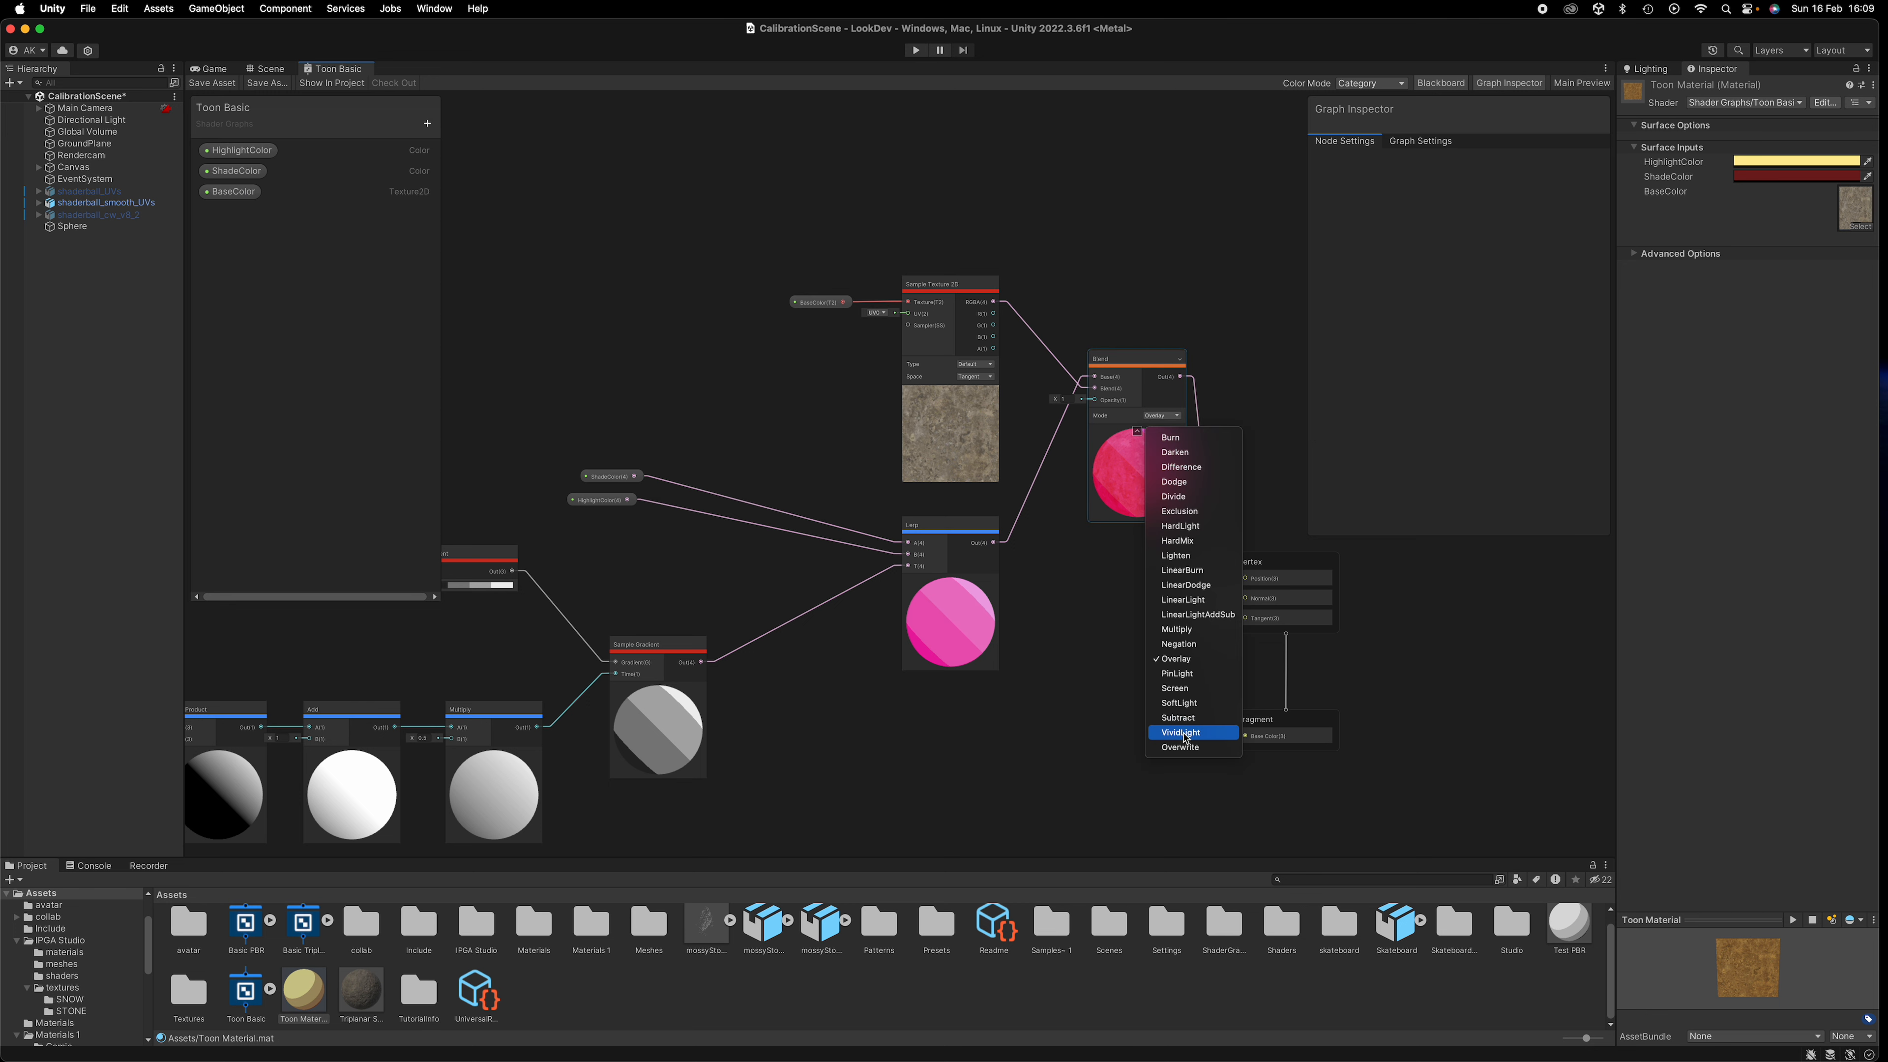
{"action": "left_click", "coordinate": [1184, 703]}
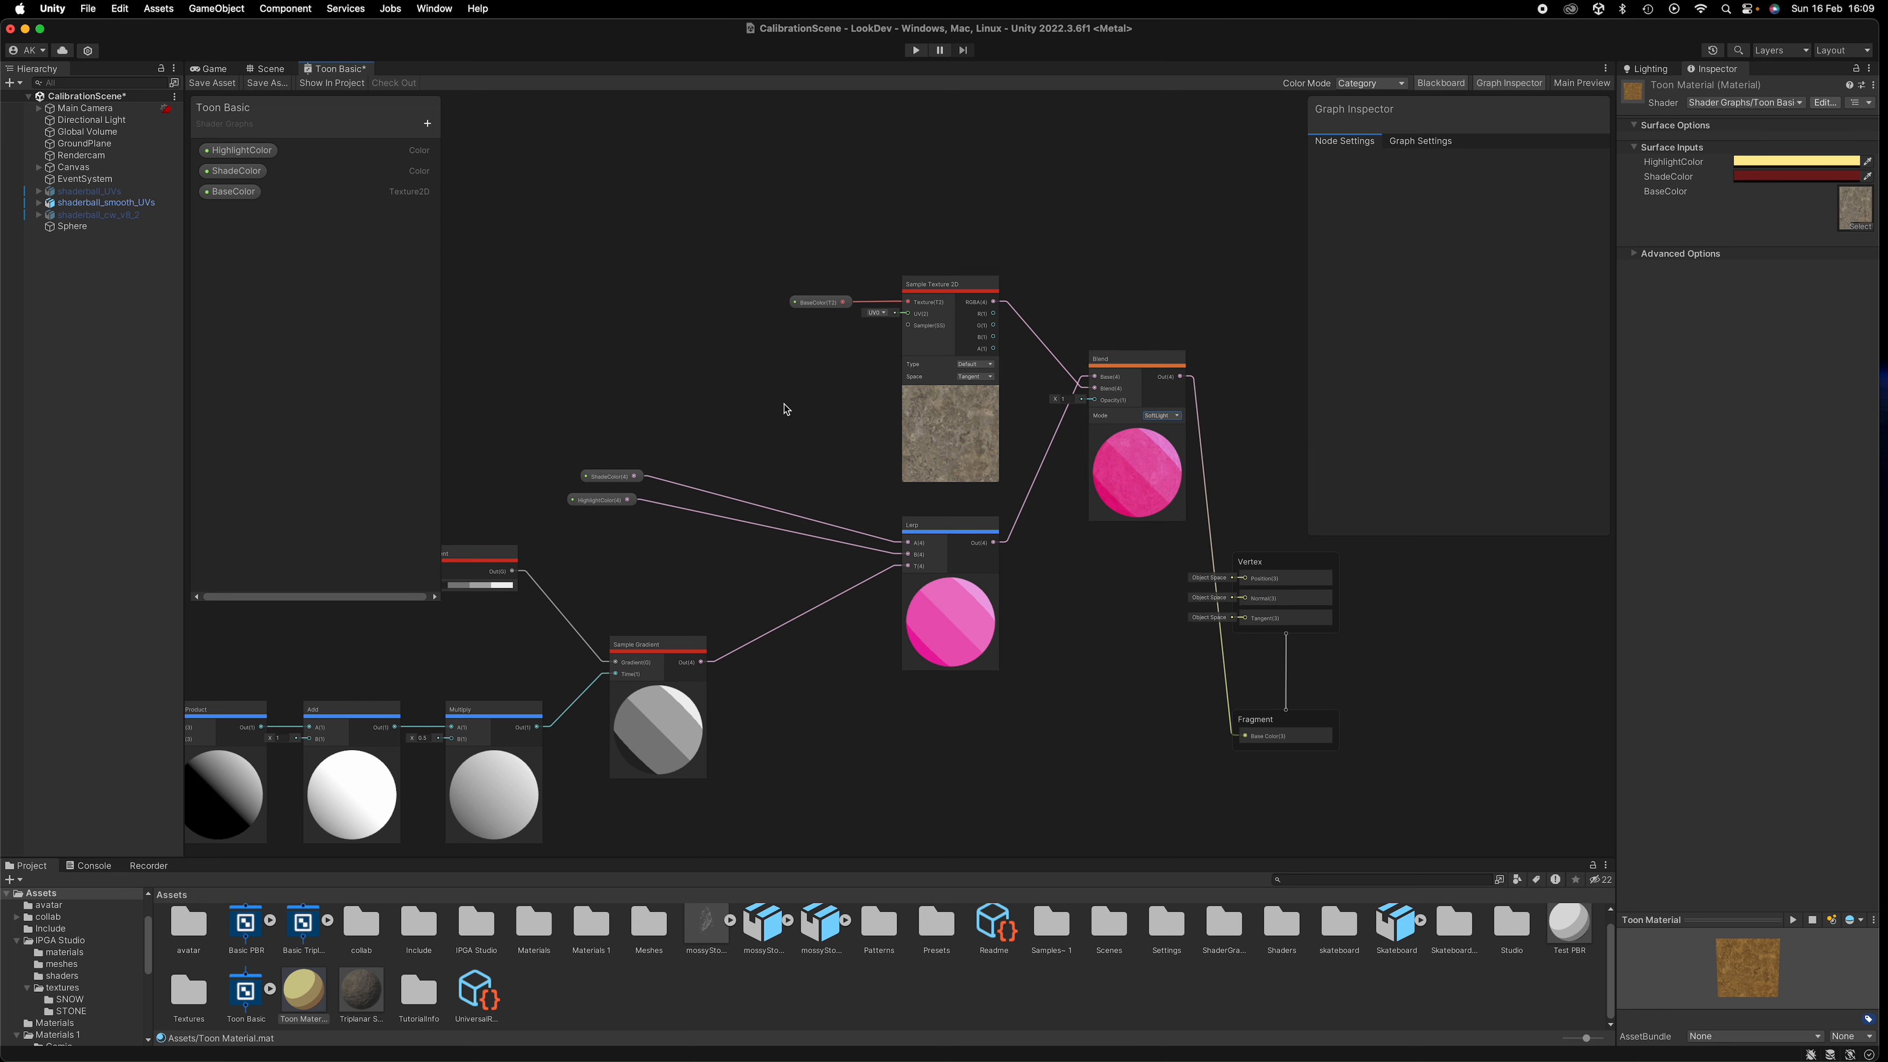
{"action": "left_click", "coordinate": [224, 87]}
{"action": "left_click", "coordinate": [266, 70]}
{"action": "scroll", "coordinate": [1070, 588], "scroll_direction": "down", "scroll_amount": 5}
{"action": "mouse_move", "coordinate": [1070, 587]}
{"action": "left_mouse_down", "text": "alt"}
{"action": "mouse_move", "coordinate": [1353, 628]}
{"action": "mouse_move", "coordinate": [1202, 616]}
{"action": "mouse_move", "coordinate": [1305, 573]}
{"action": "mouse_move", "coordinate": [1234, 529]}
{"action": "mouse_move", "coordinate": [1091, 519]}
{"action": "mouse_move", "coordinate": [1079, 537]}
{"action": "mouse_move", "coordinate": [784, 552]}
{"action": "mouse_move", "coordinate": [1213, 569]}
{"action": "mouse_move", "coordinate": [1348, 553]}
{"action": "mouse_move", "coordinate": [1142, 506]}
{"action": "mouse_move", "coordinate": [672, 463]}
{"action": "mouse_move", "coordinate": [1048, 544]}
{"action": "left_mouse_up", "text": "alt"}
{"action": "scroll", "coordinate": [1202, 616], "scroll_direction": "up", "scroll_amount": 10}
{"action": "scroll", "coordinate": [1091, 519], "scroll_direction": "down", "scroll_amount": 10}
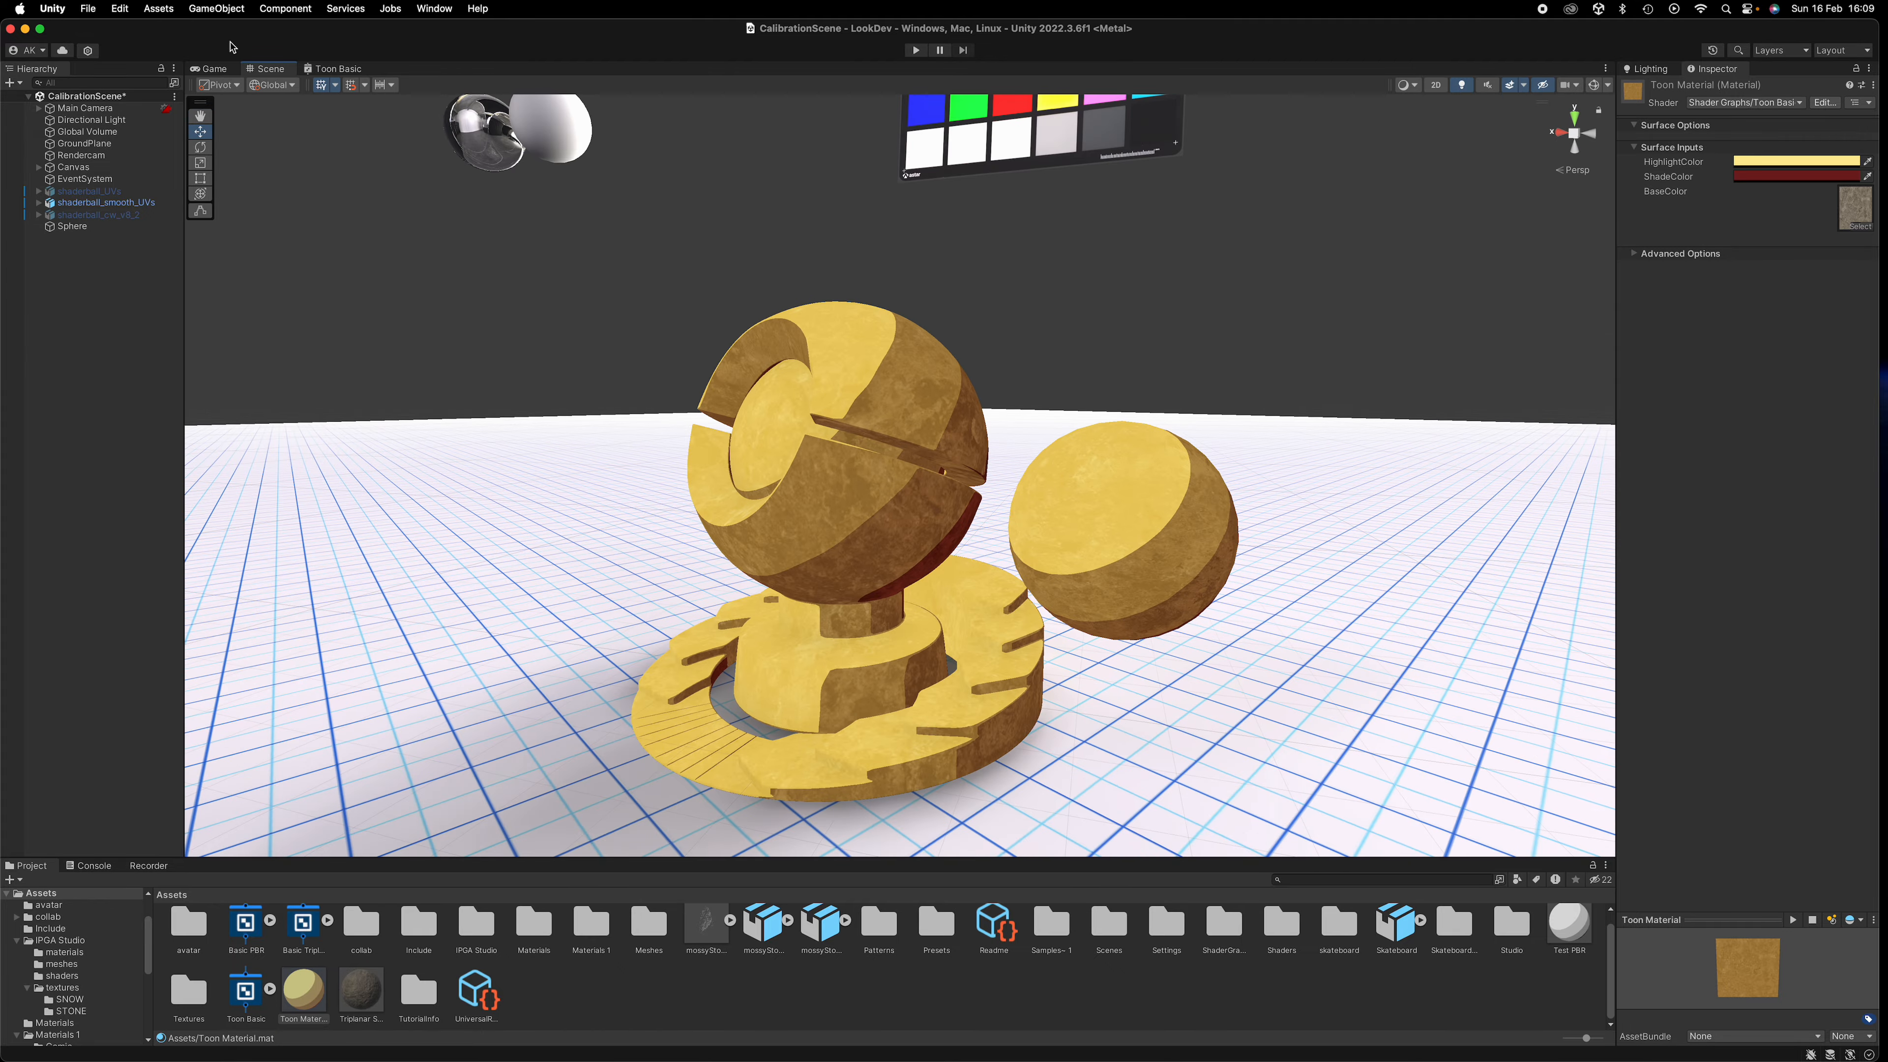
Test the Toon Material on a new rotated cube in the scene, and delete the cube
{"action": "left_click", "coordinate": [156, 9]}
{"action": "mouse_move", "coordinate": [212, 7]}
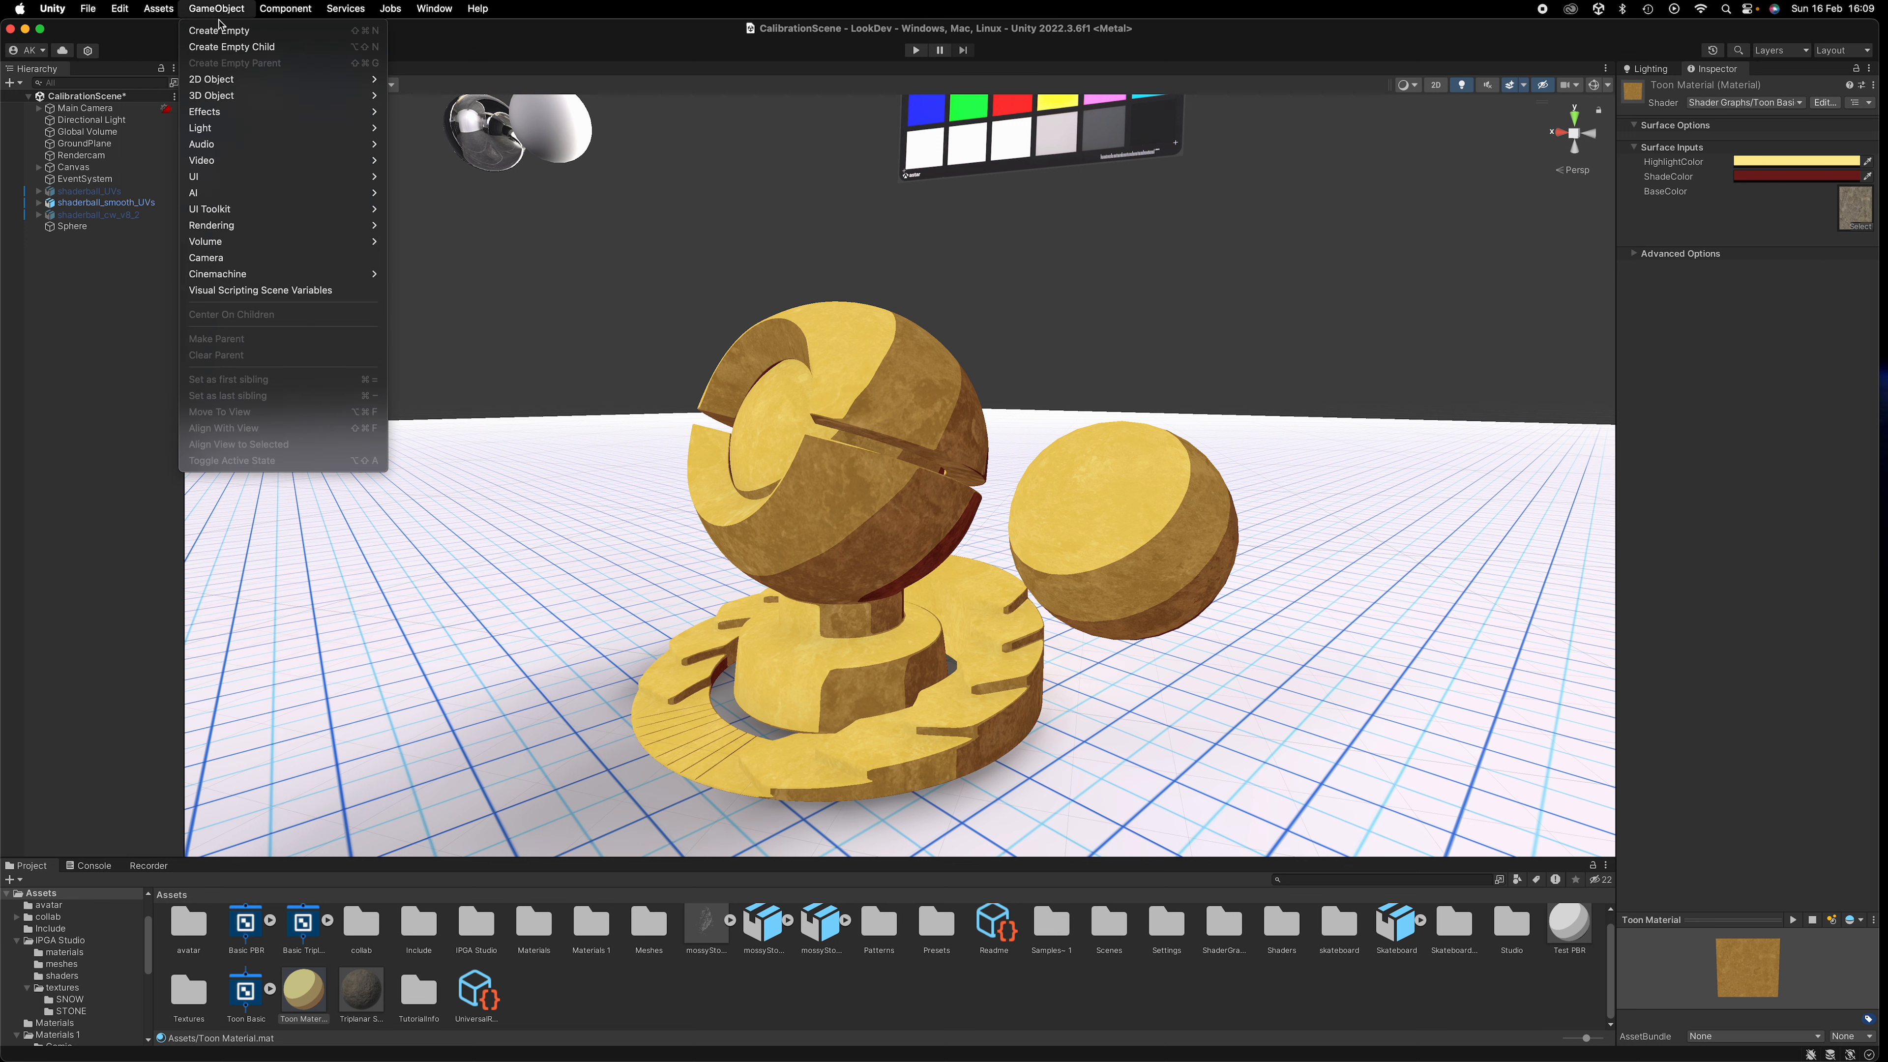
{"action": "mouse_move", "coordinate": [232, 97]}
{"action": "left_click", "coordinate": [448, 103]}
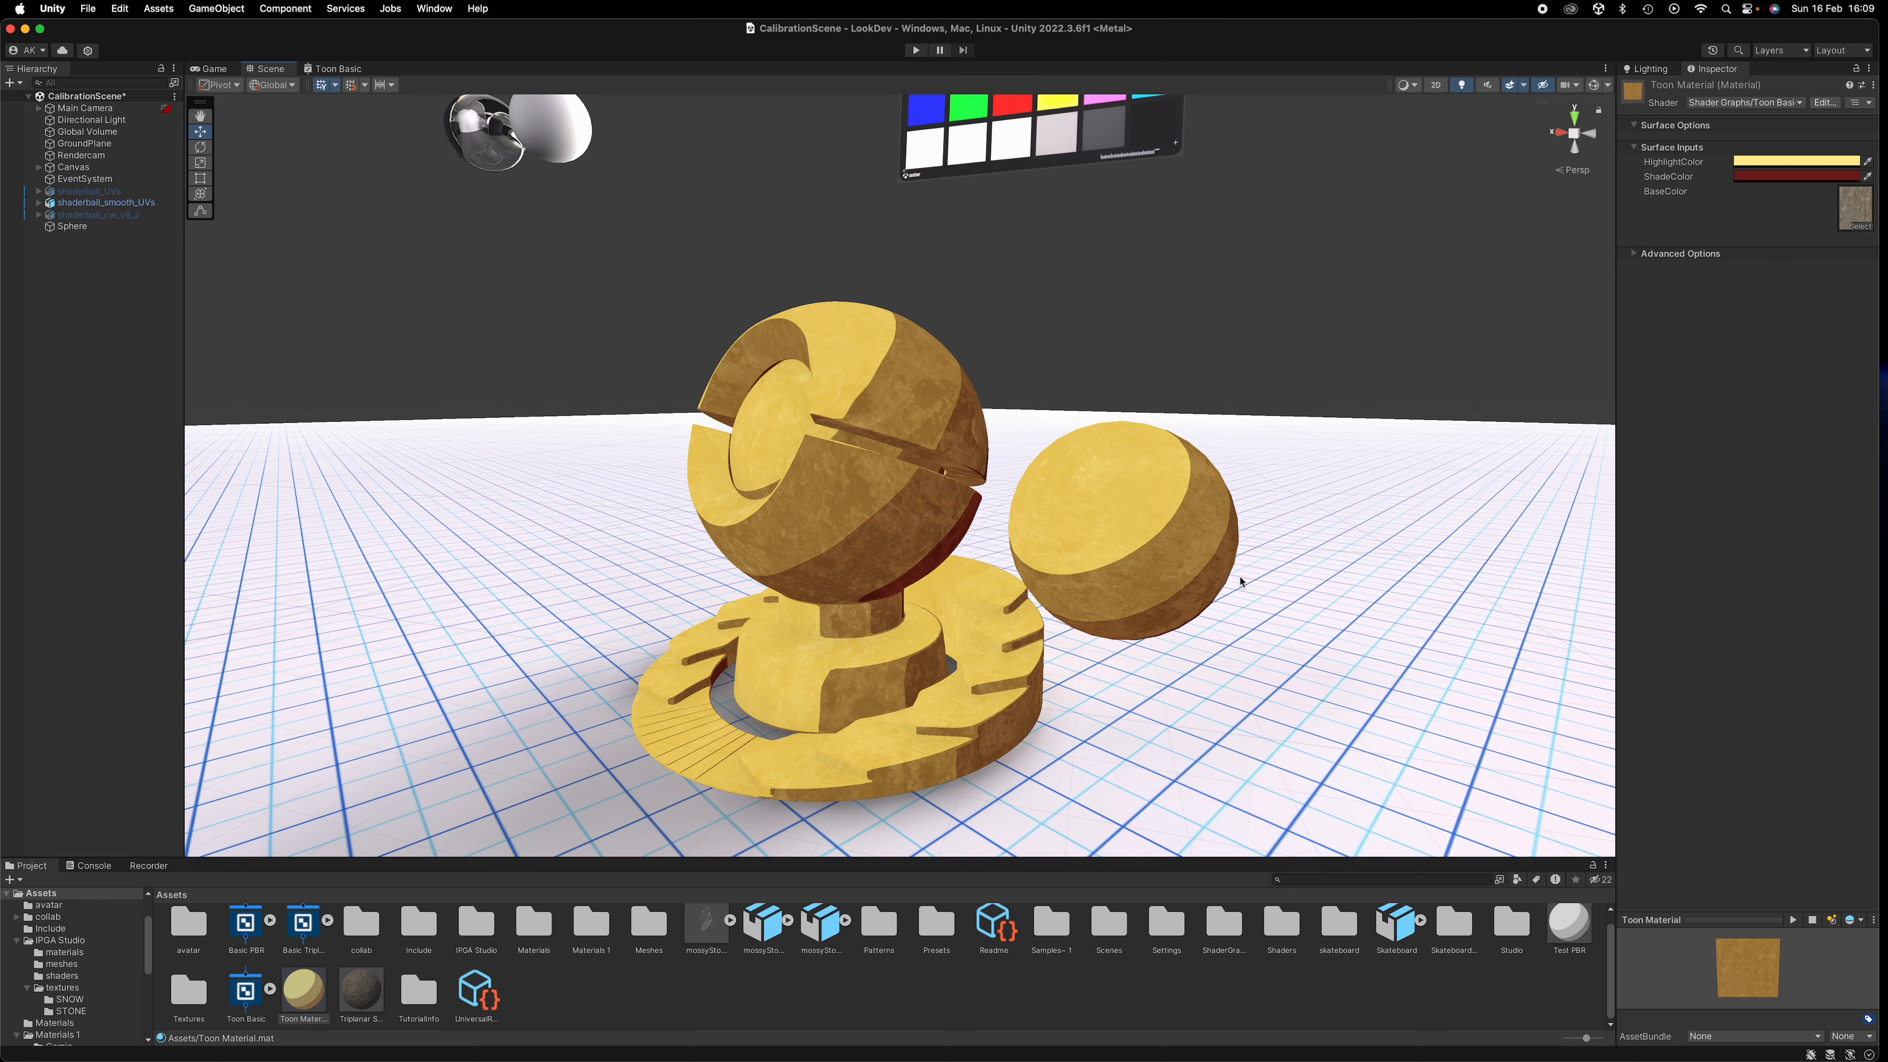
{"action": "scroll", "coordinate": [900, 451], "scroll_direction": "down", "scroll_amount": 3}
{"action": "left_click_drag", "start_coordinate": [940, 529], "coordinate": [1258, 594], "text": "alt"}
{"action": "left_click_drag", "start_coordinate": [303, 989], "coordinate": [1176, 527]}
{"action": "key", "text": "e"}
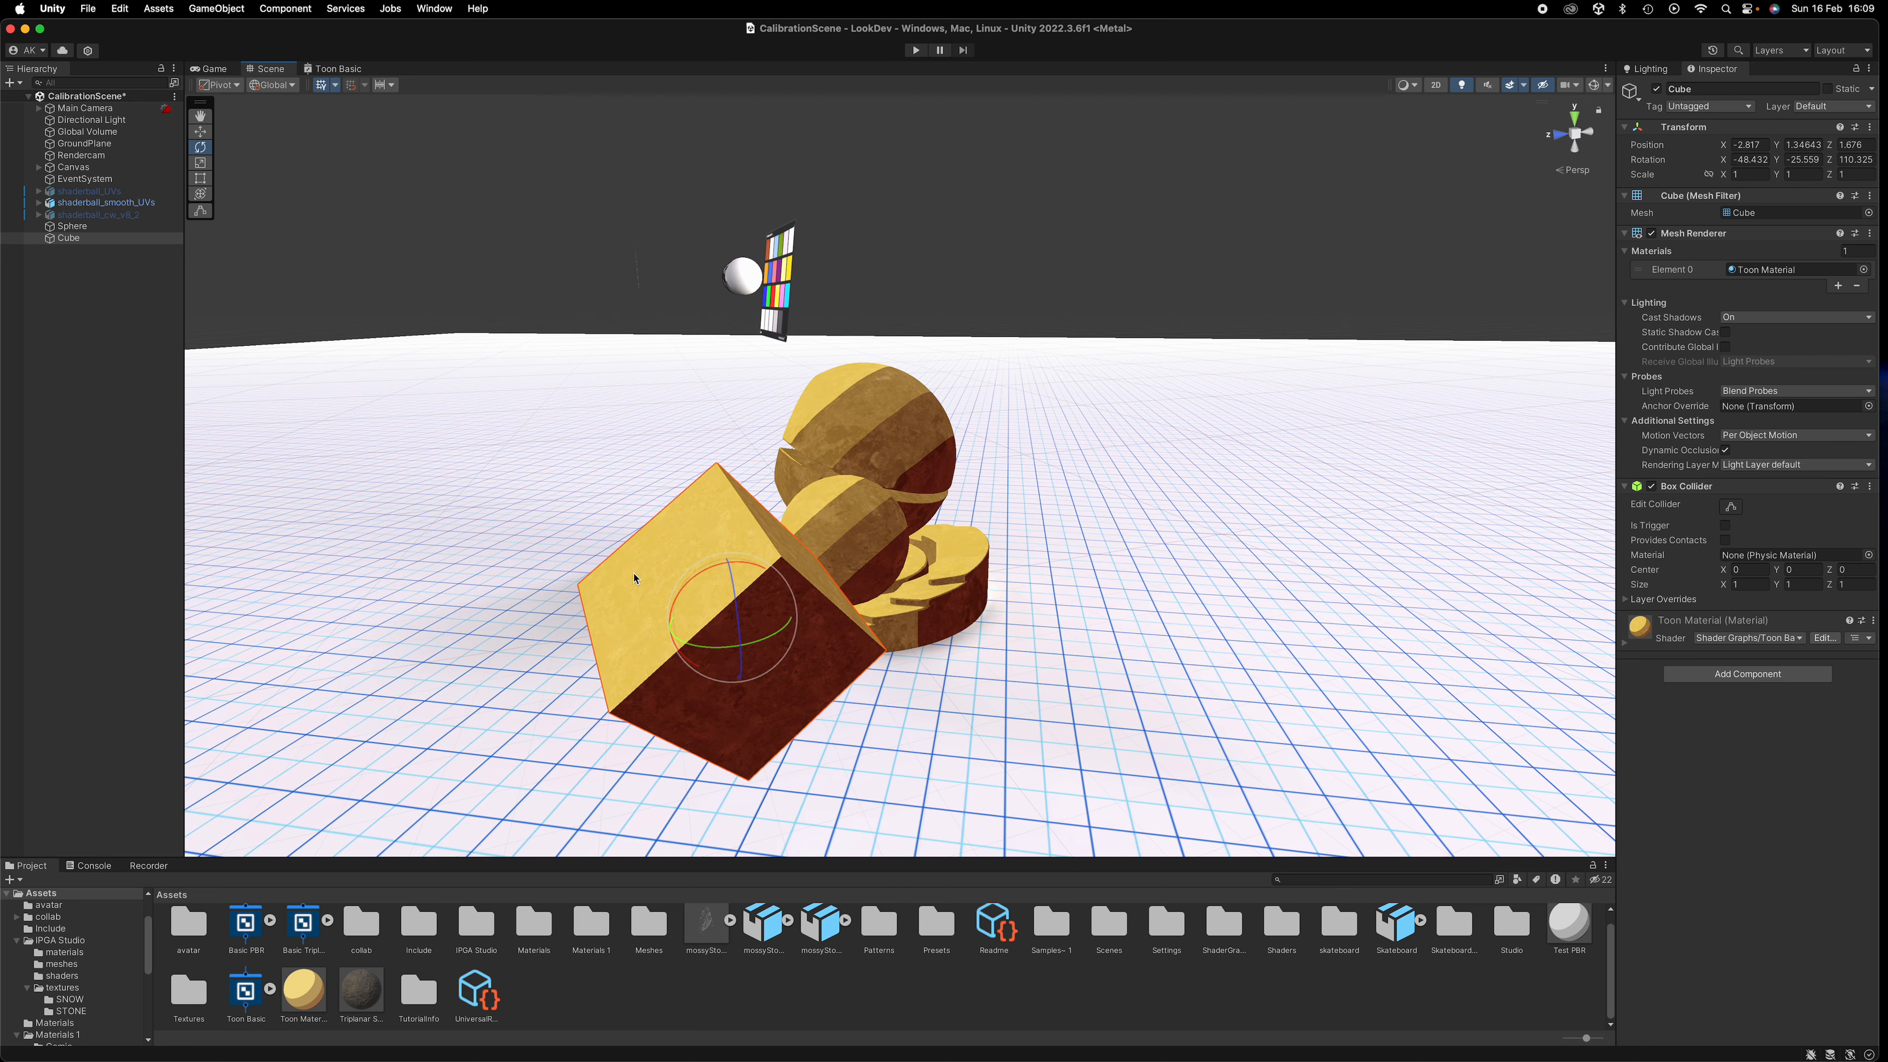
{"action": "key", "text": "super+BackSpace"}
Examine the soft-light textured toon shading on the shader ball and sphere from all sides, both close up and farther away
{"action": "left_click_drag", "start_coordinate": [672, 534], "coordinate": [795, 562], "text": "alt"}
{"action": "scroll", "coordinate": [795, 562], "scroll_direction": "up", "scroll_amount": 5}
{"action": "left_click_drag", "start_coordinate": [688, 590], "coordinate": [1083, 545], "text": "alt"}
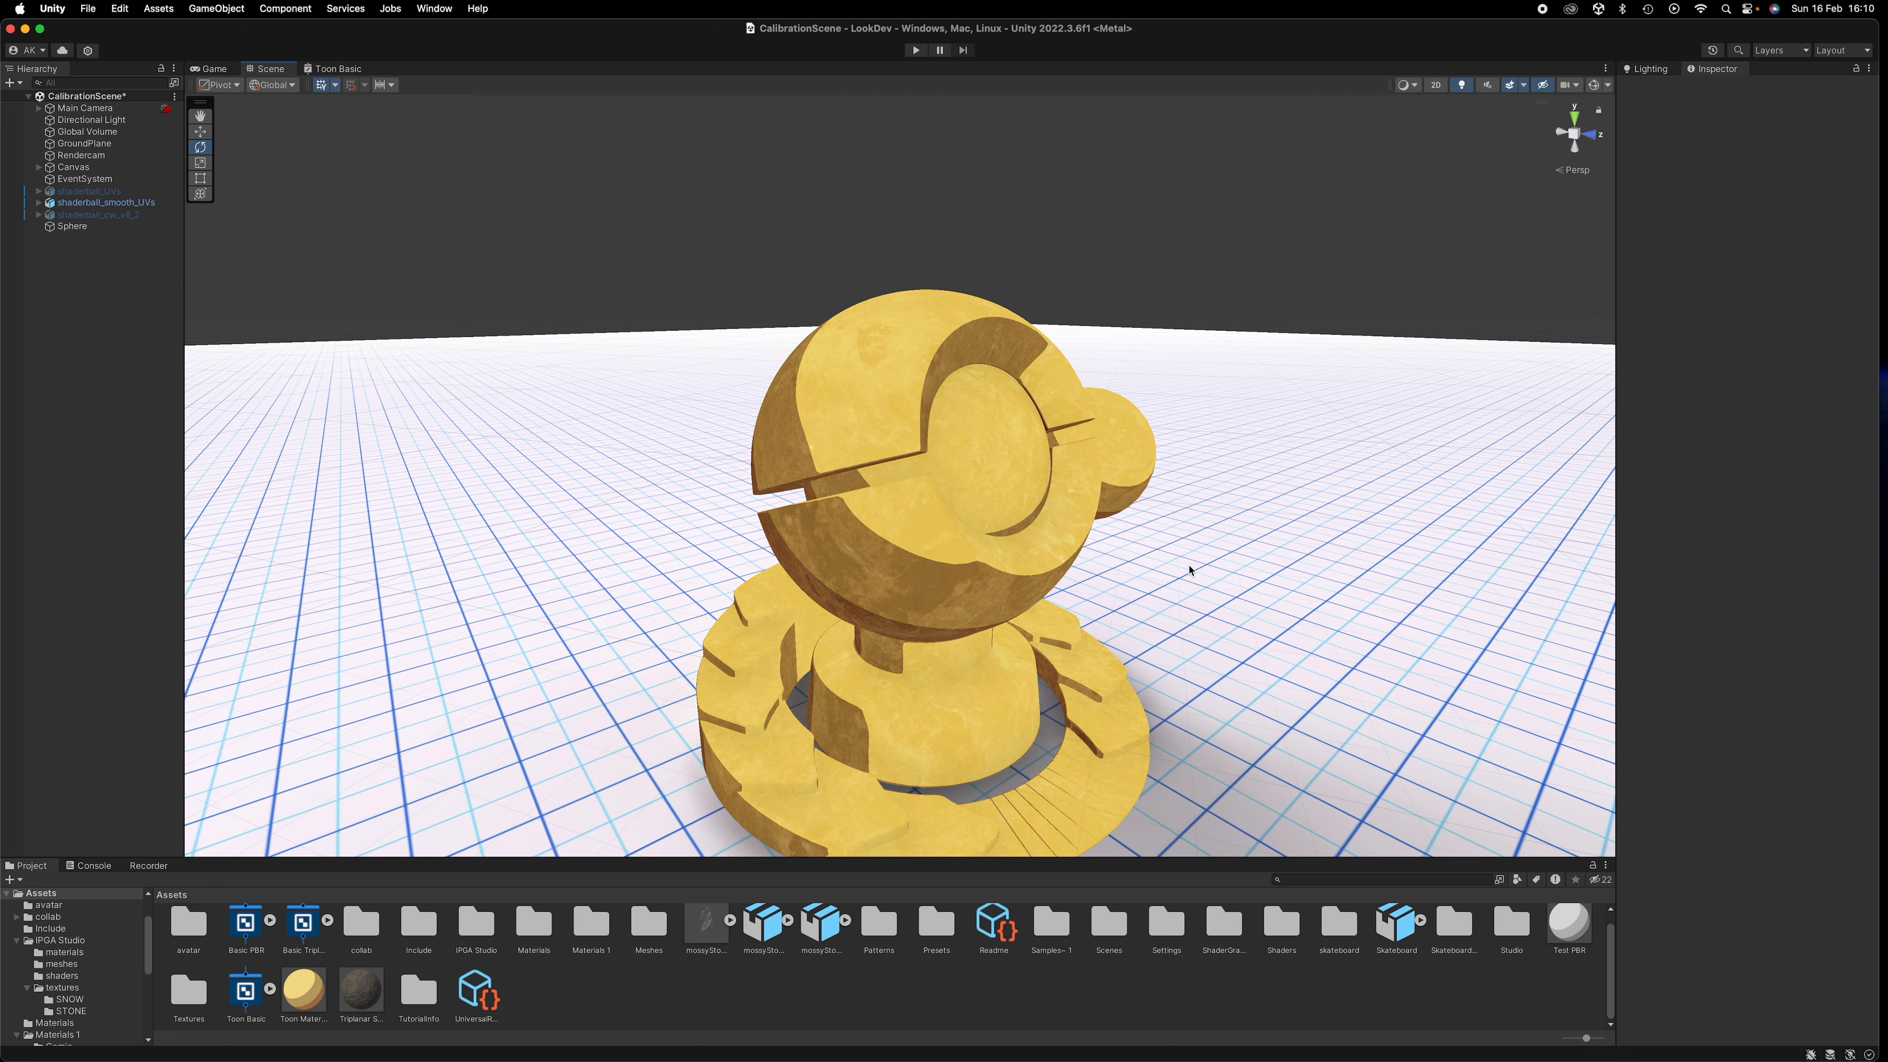
{"action": "left_click_drag", "start_coordinate": [1265, 539], "coordinate": [792, 534], "text": "alt"}
{"action": "scroll", "coordinate": [921, 498], "scroll_direction": "down", "scroll_amount": 5}
{"action": "scroll", "coordinate": [920, 497], "scroll_direction": "up", "scroll_amount": 10}
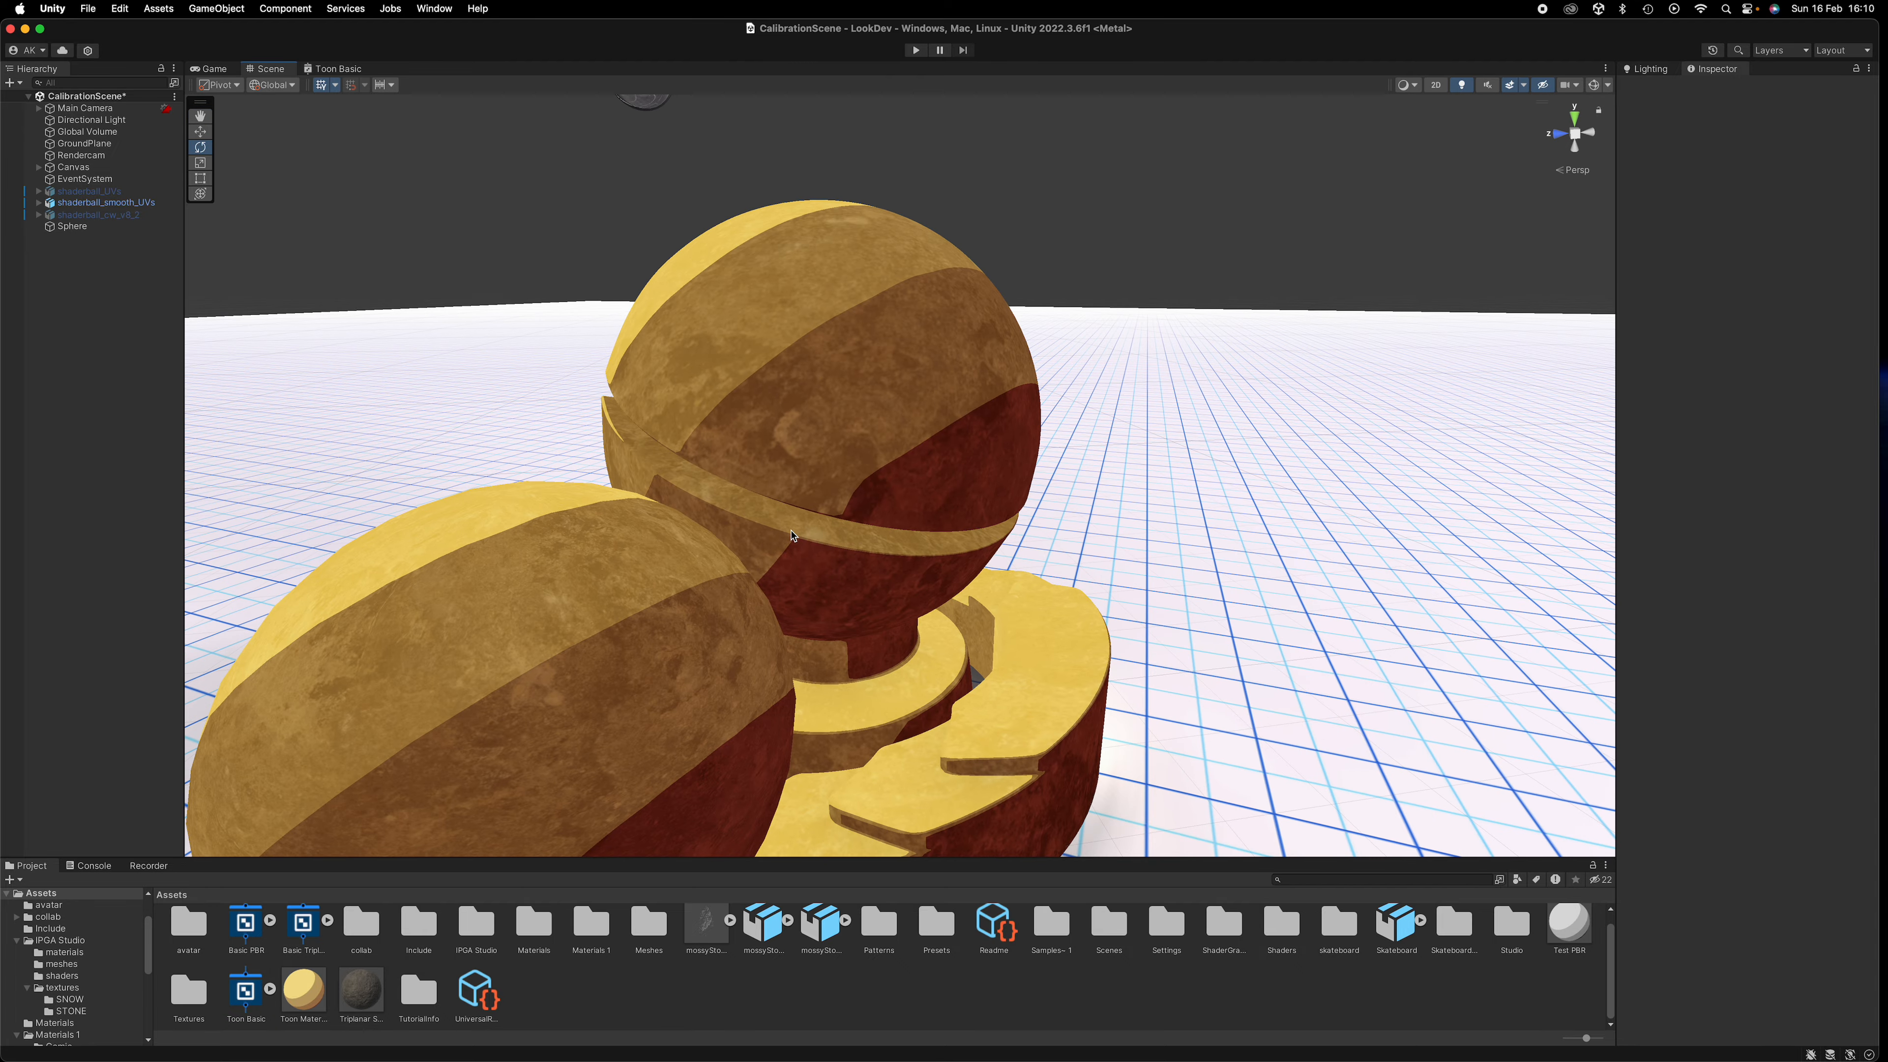
{"action": "scroll", "coordinate": [895, 607], "scroll_direction": "down", "scroll_amount": 5}
{"action": "left_click_drag", "start_coordinate": [779, 611], "coordinate": [1108, 619], "text": "alt"}
{"action": "left_click_drag", "start_coordinate": [948, 451], "coordinate": [1223, 492], "text": "alt"}
{"action": "left_click_drag", "start_coordinate": [1017, 655], "coordinate": [1332, 611], "text": "alt"}
{"action": "left_click", "coordinate": [1058, 545]}
{"action": "left_click_drag", "start_coordinate": [1392, 511], "coordinate": [956, 577], "text": "alt"}
{"action": "left_click", "coordinate": [1099, 587]}
{"action": "left_click_drag", "start_coordinate": [1278, 588], "coordinate": [1018, 622], "text": "alt"}
{"action": "left_click_drag", "start_coordinate": [1449, 618], "coordinate": [1078, 585], "text": "alt"}
{"action": "left_click", "coordinate": [1163, 742]}
{"action": "scroll", "coordinate": [1159, 746], "scroll_direction": "down", "scroll_amount": 5}
{"action": "left_click_drag", "start_coordinate": [1218, 667], "coordinate": [1127, 617], "text": "alt"}
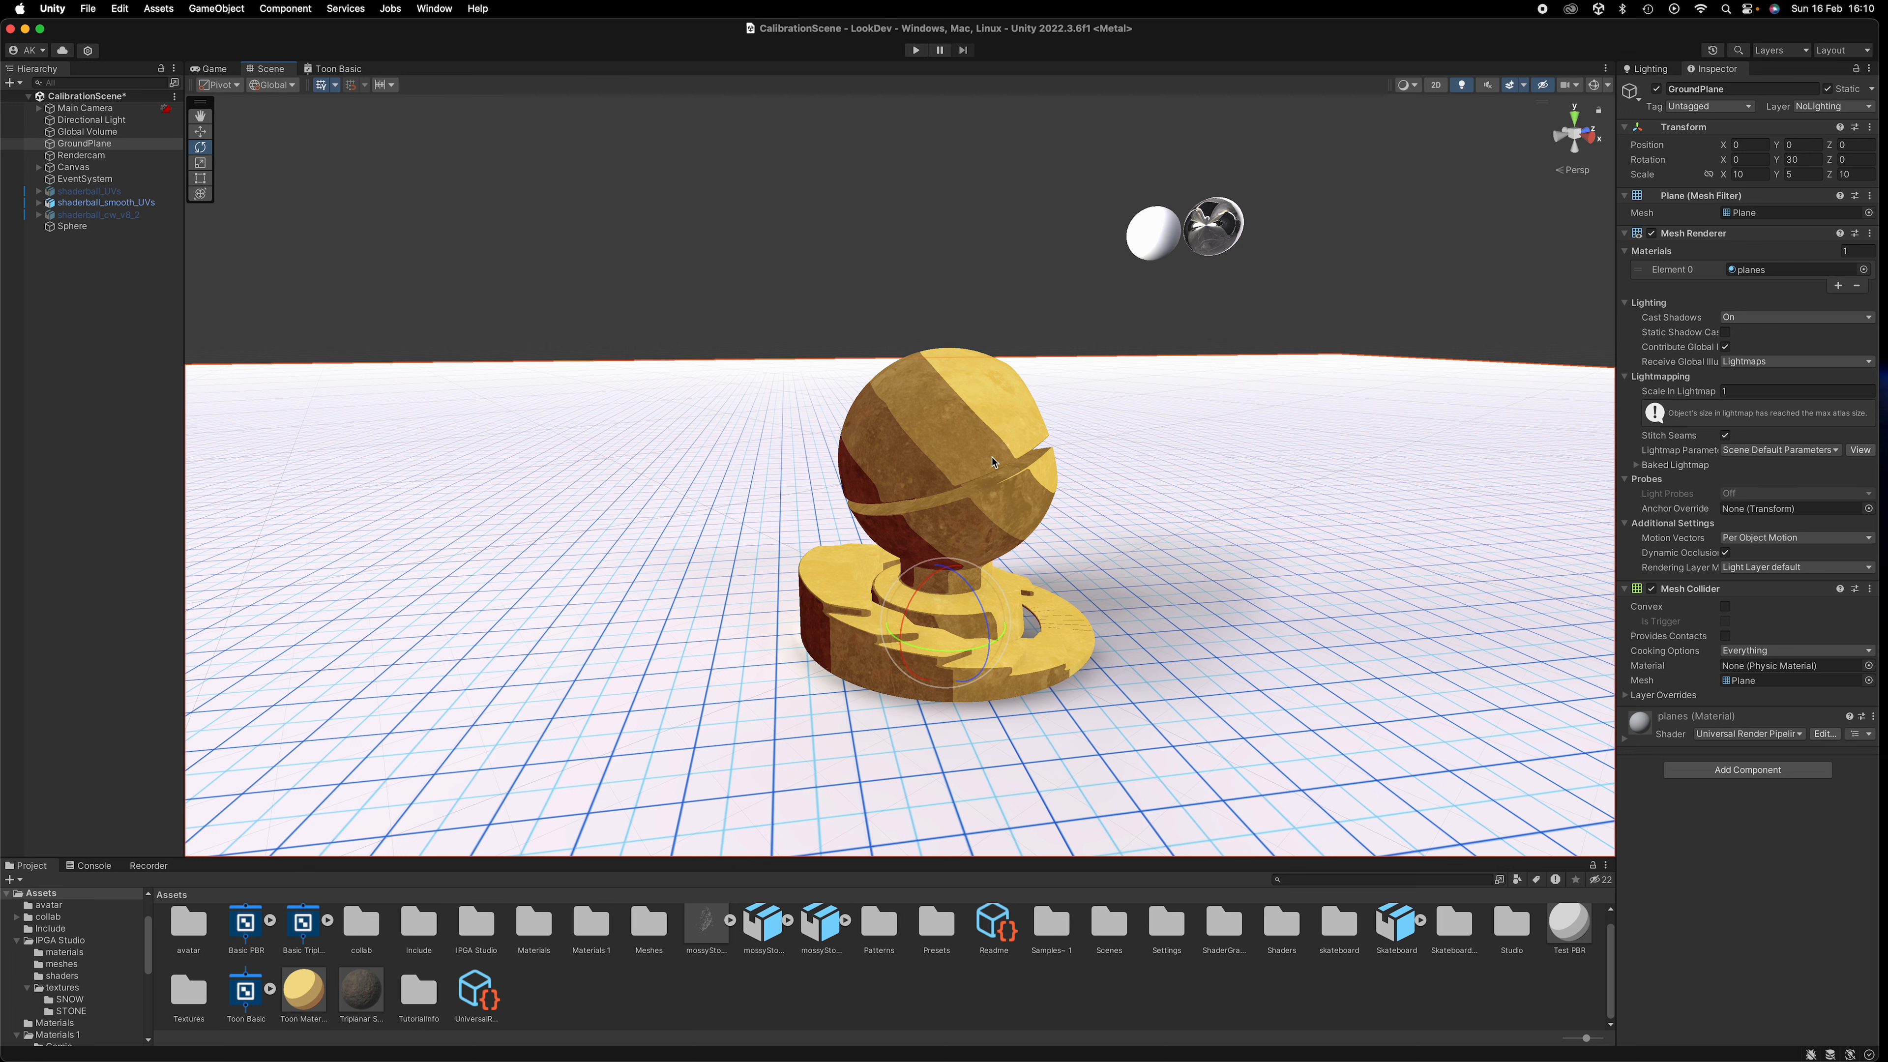
{"action": "scroll", "coordinate": [940, 441], "scroll_direction": "up", "scroll_amount": 3}
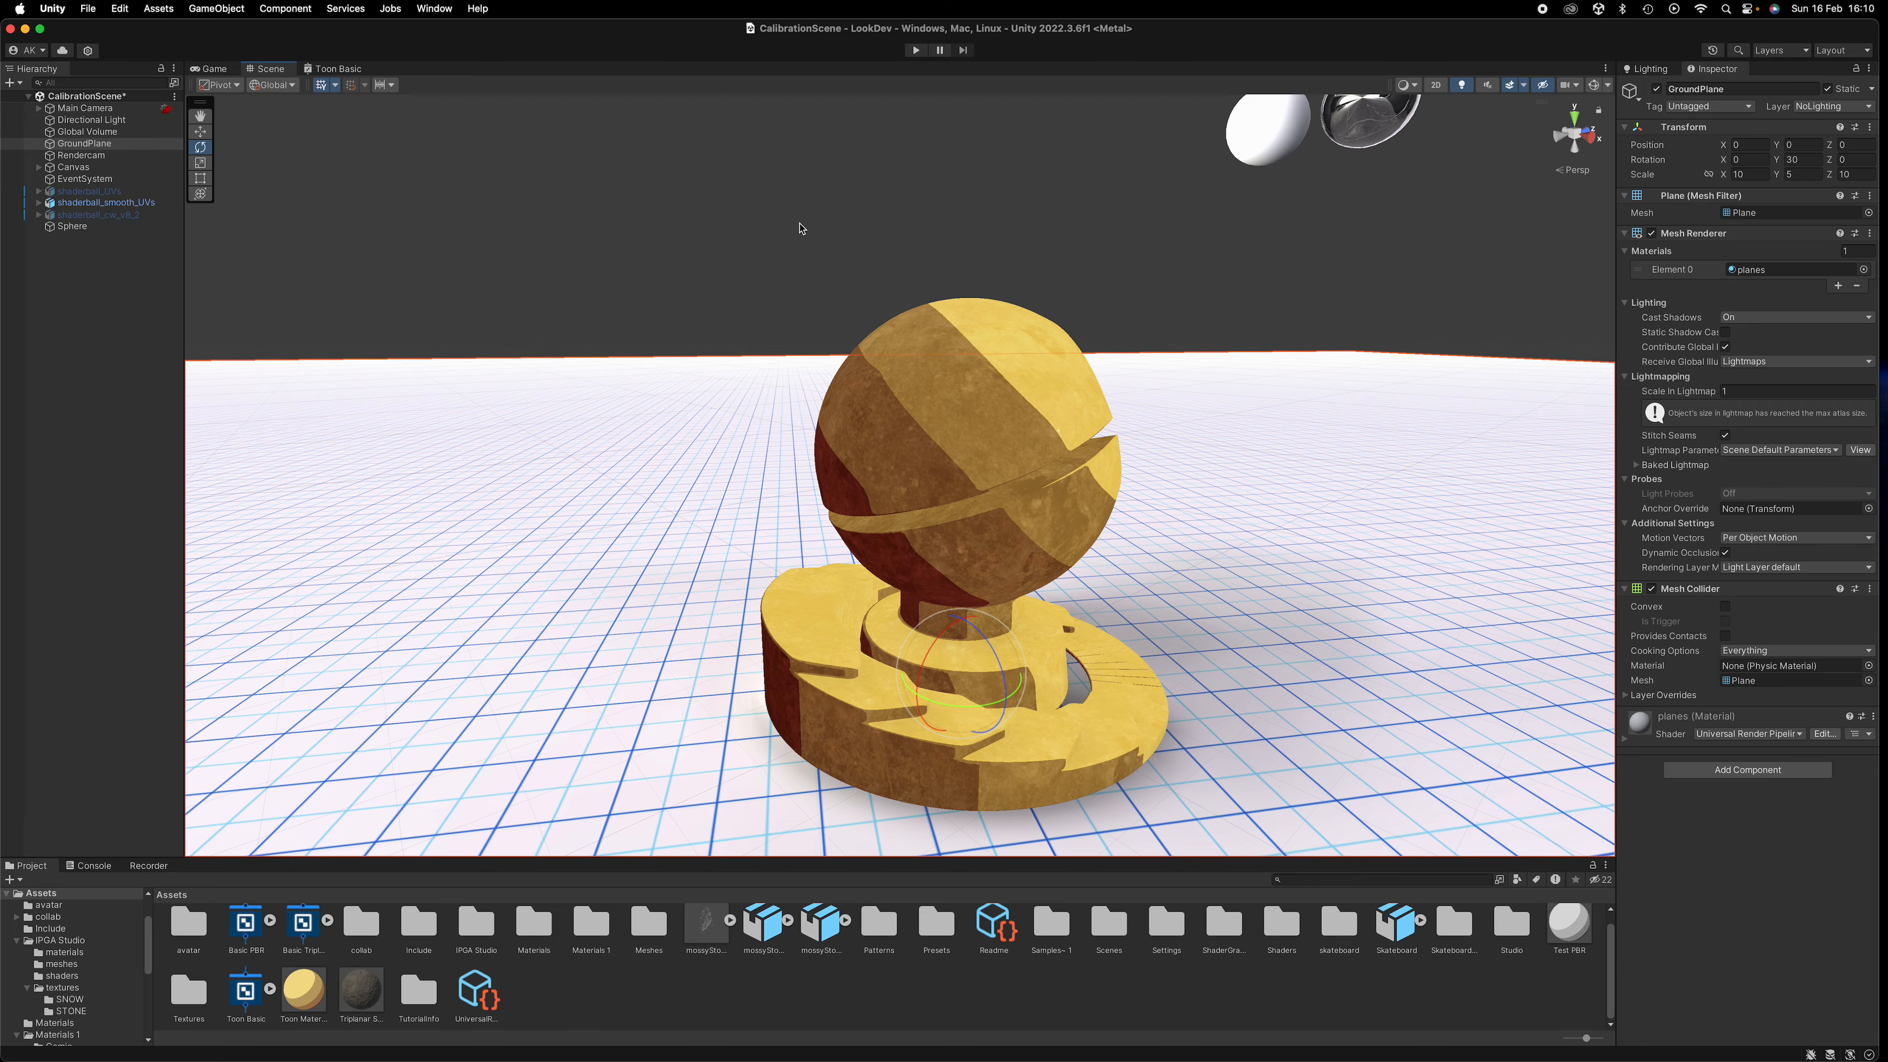
{"action": "left_click_drag", "start_coordinate": [1063, 361], "coordinate": [950, 429], "text": "alt"}
{"action": "scroll", "coordinate": [891, 631], "scroll_direction": "down", "scroll_amount": 5}
{"action": "left_click_drag", "start_coordinate": [1042, 606], "coordinate": [1012, 585], "text": "alt"}
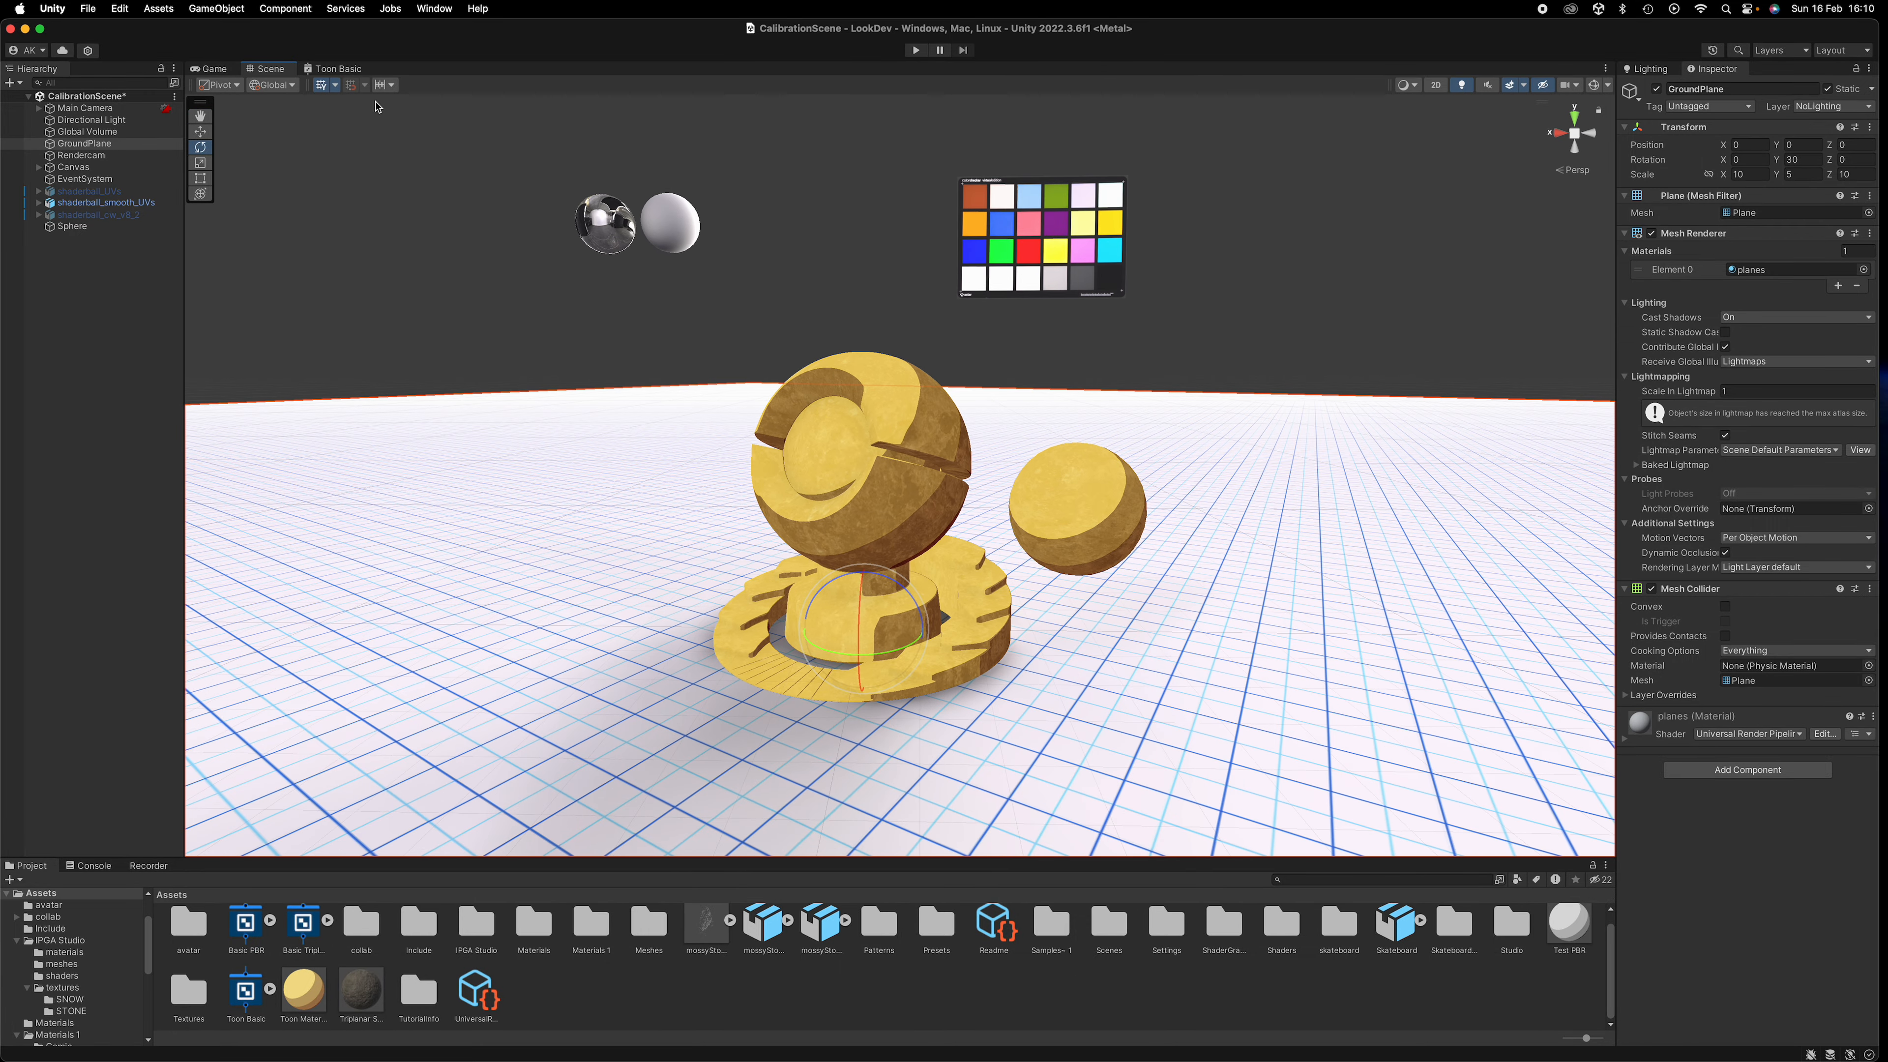
Shift the Gradient node's color stops toward the light end, the darkest at 32.6%, save the graph and check the bands in the scene
{"action": "left_click", "coordinate": [343, 71]}
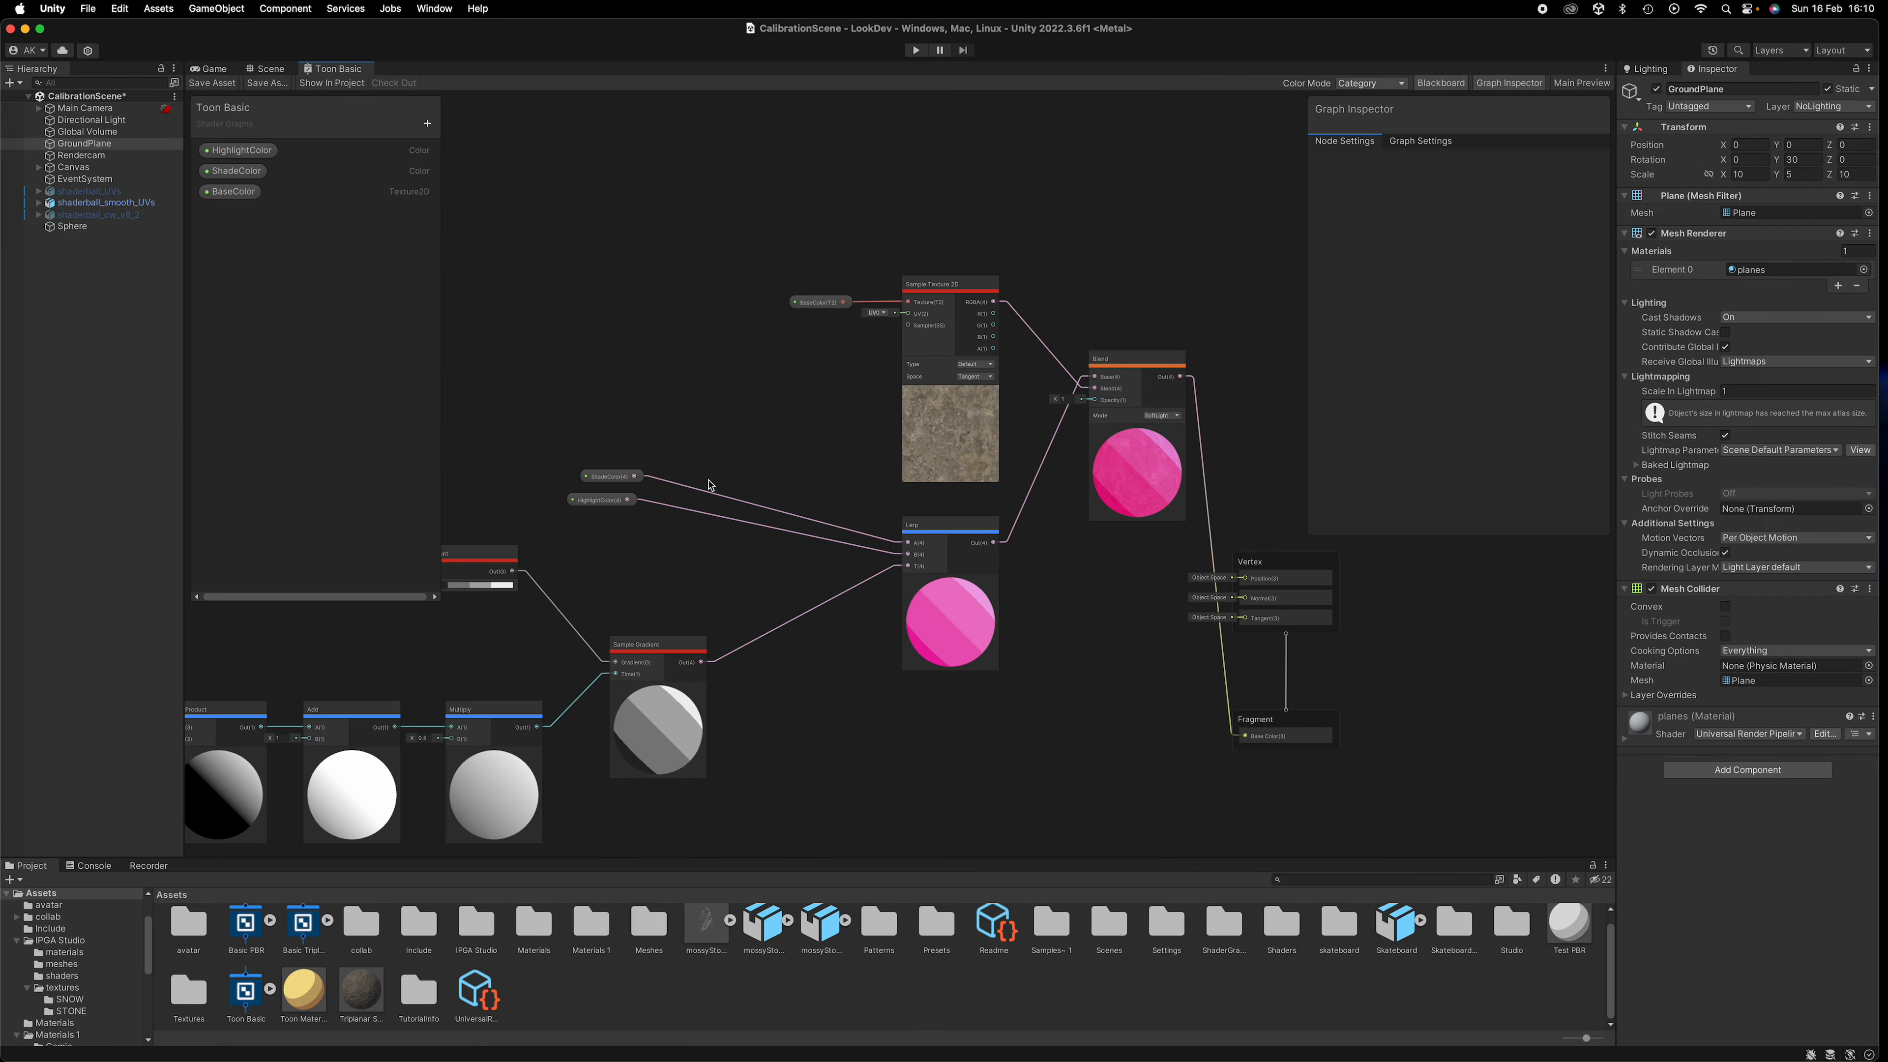
{"action": "middle_click_drag", "start_coordinate": [649, 400], "coordinate": [1085, 312]}
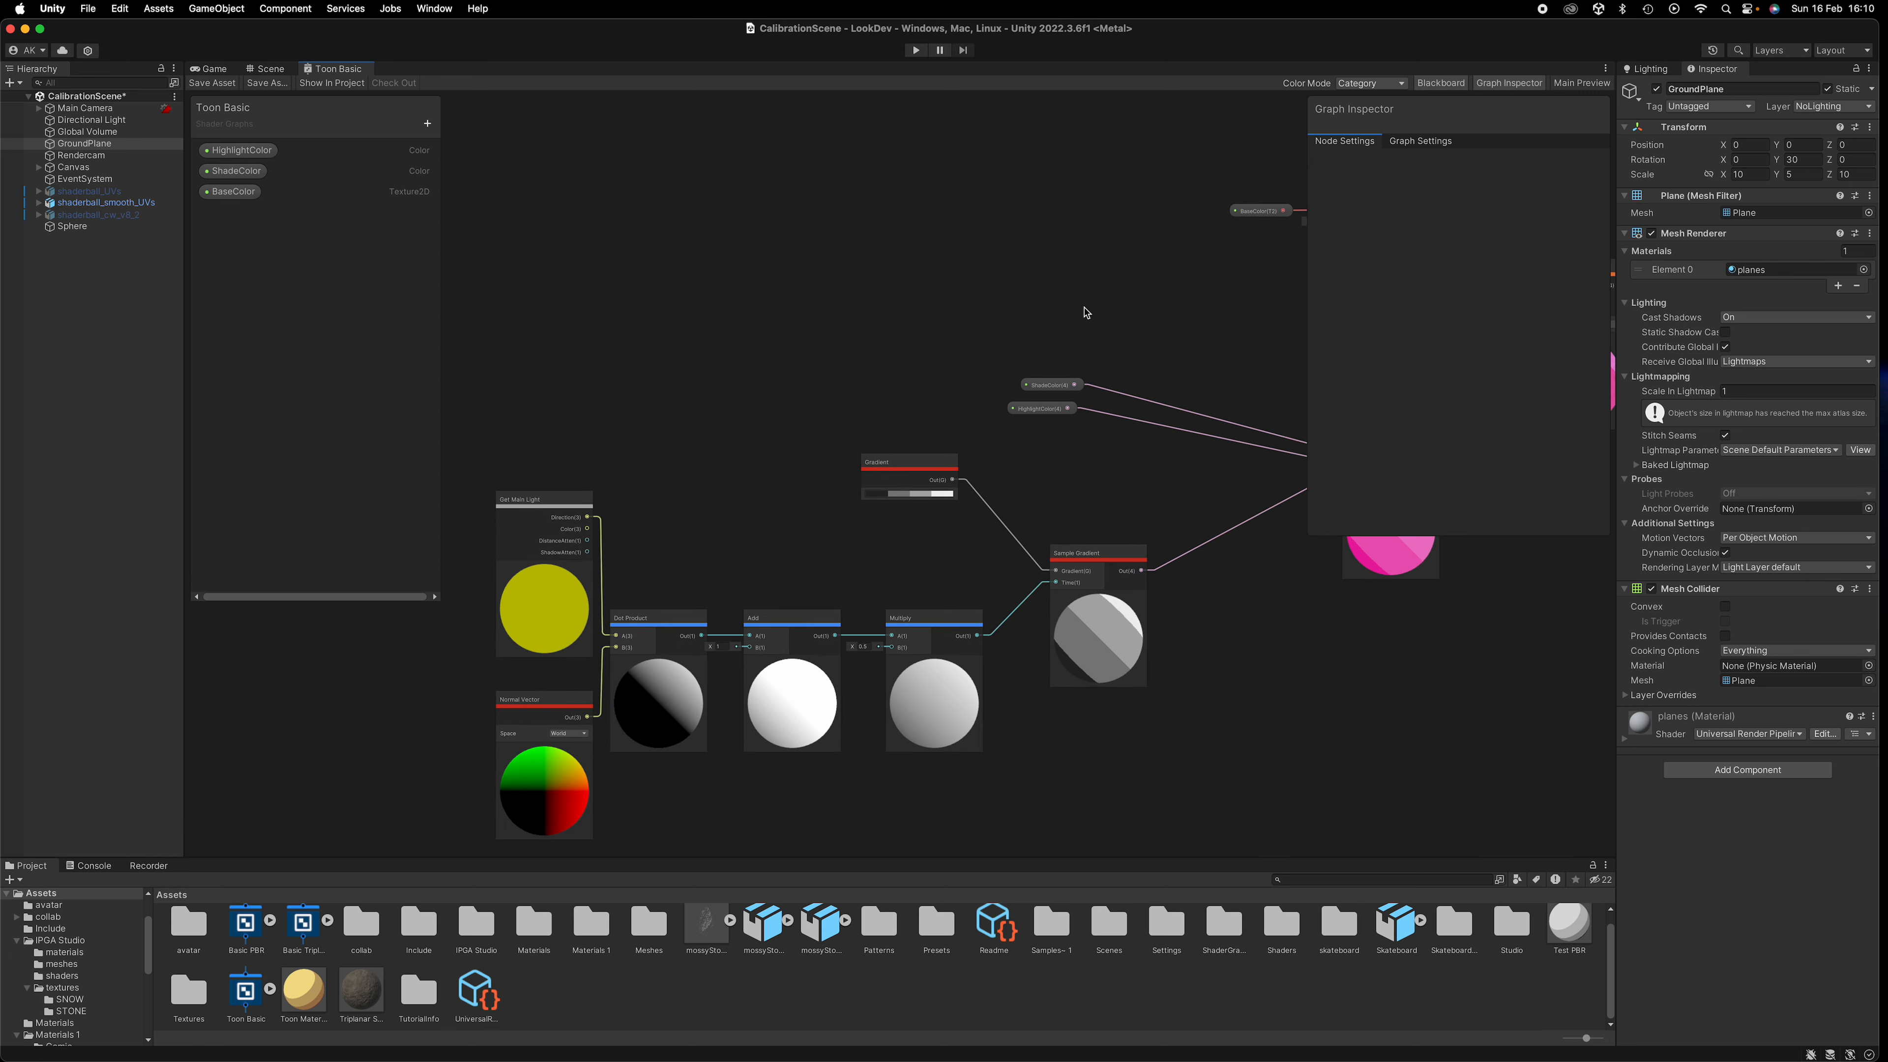
{"action": "scroll", "coordinate": [973, 538], "scroll_direction": "up", "scroll_amount": 5}
{"action": "left_click", "coordinate": [864, 436]}
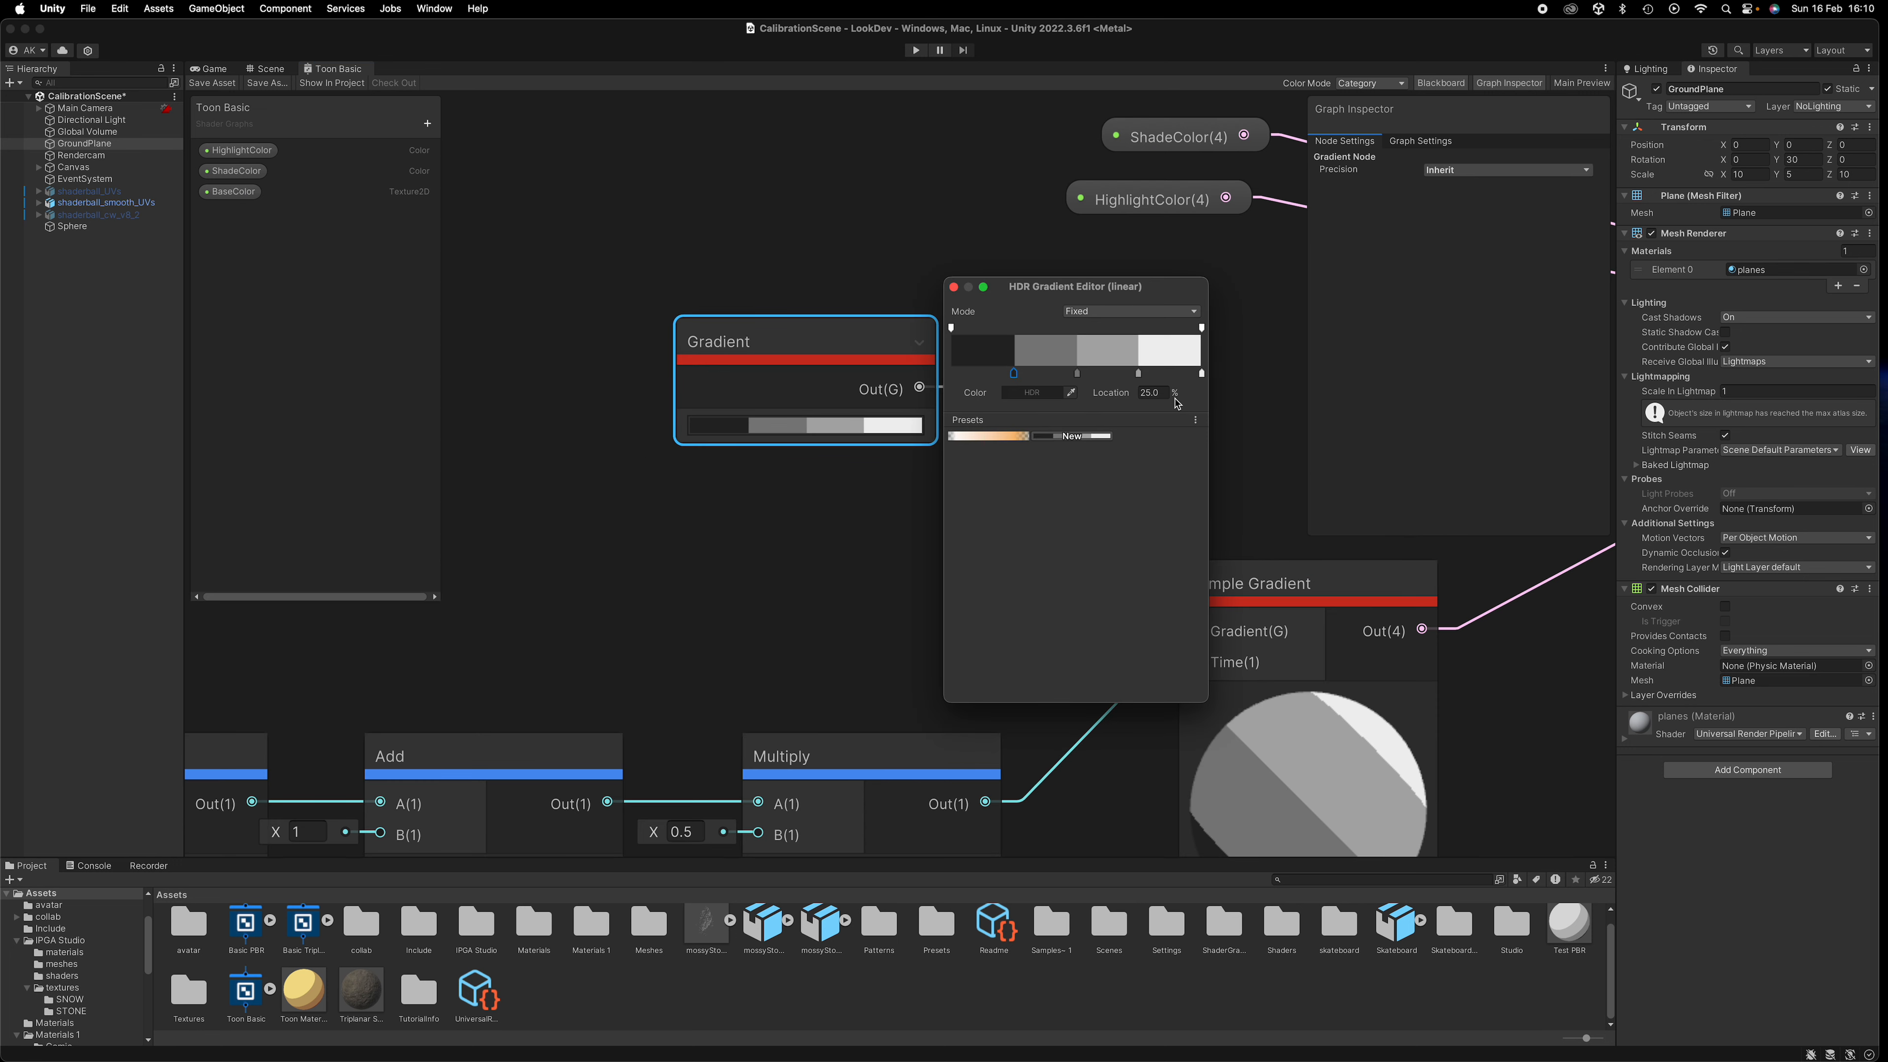
{"action": "left_click_drag", "start_coordinate": [1138, 374], "coordinate": [1025, 376]}
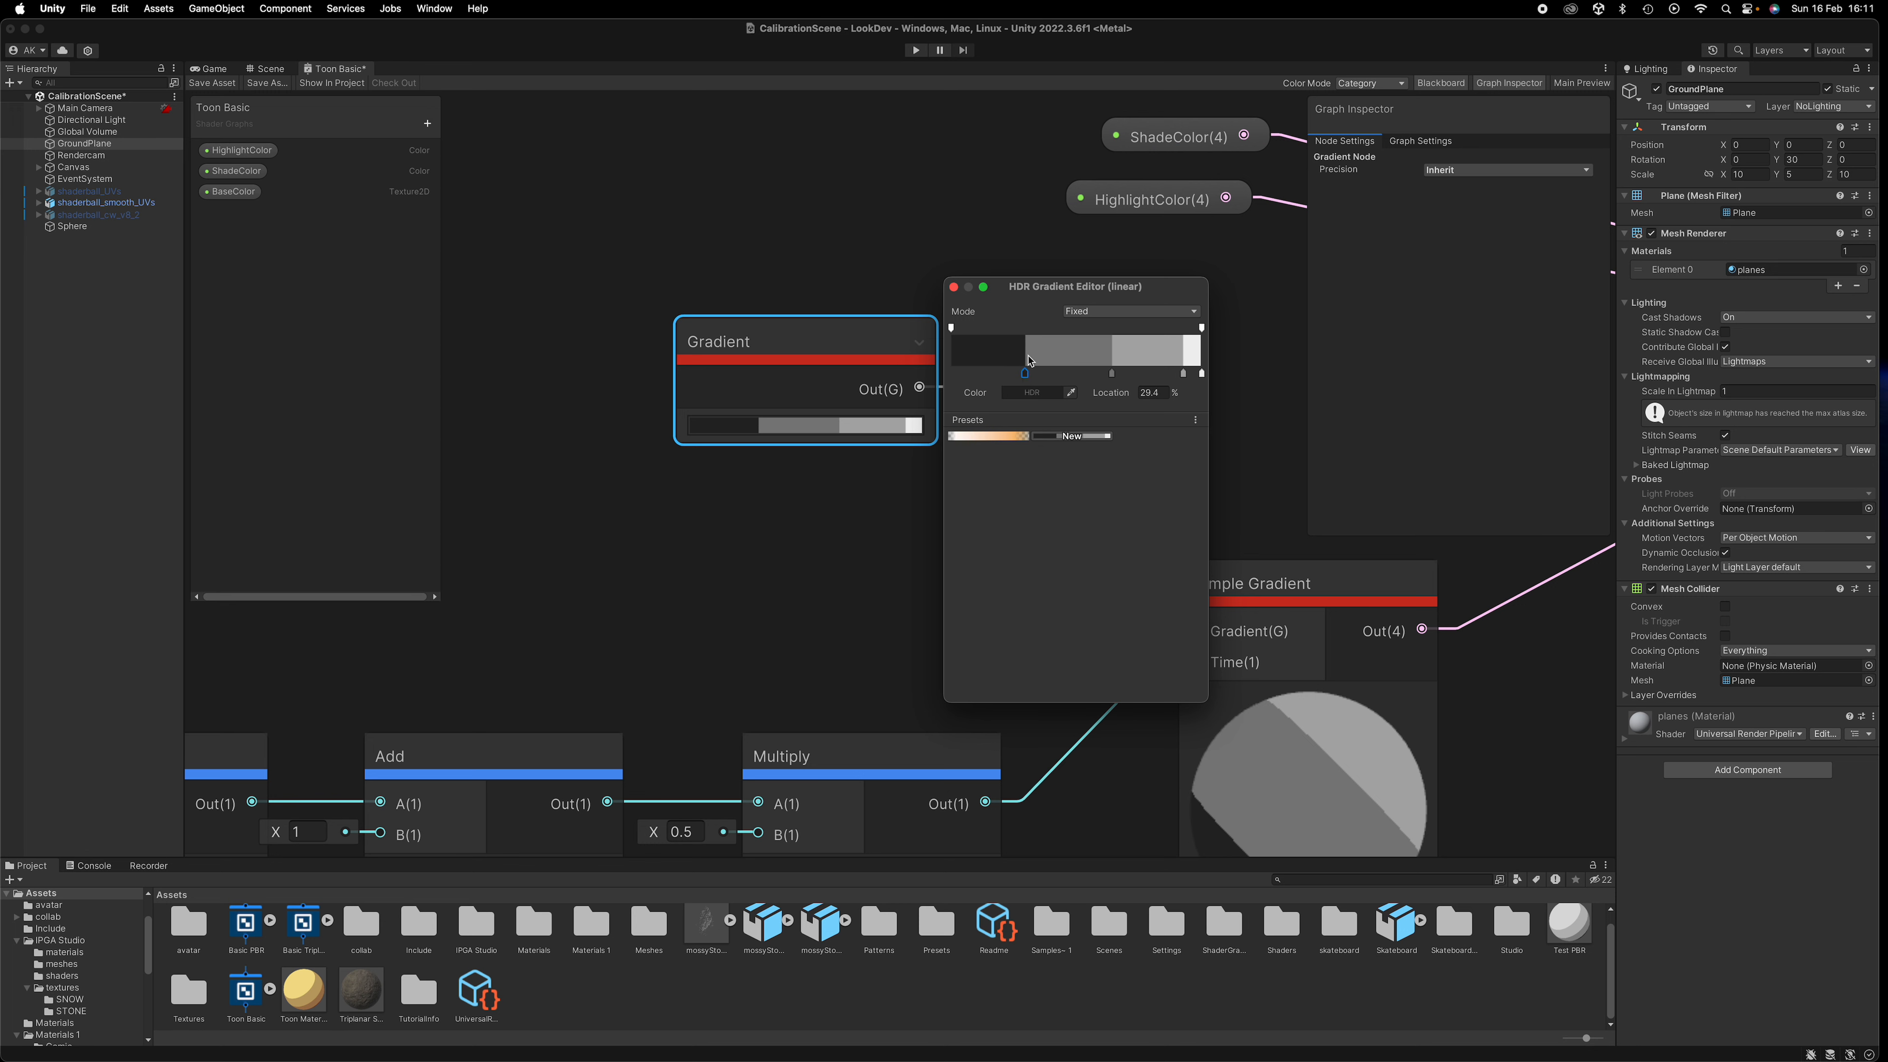
{"action": "left_click_drag", "start_coordinate": [1028, 376], "coordinate": [1034, 377]}
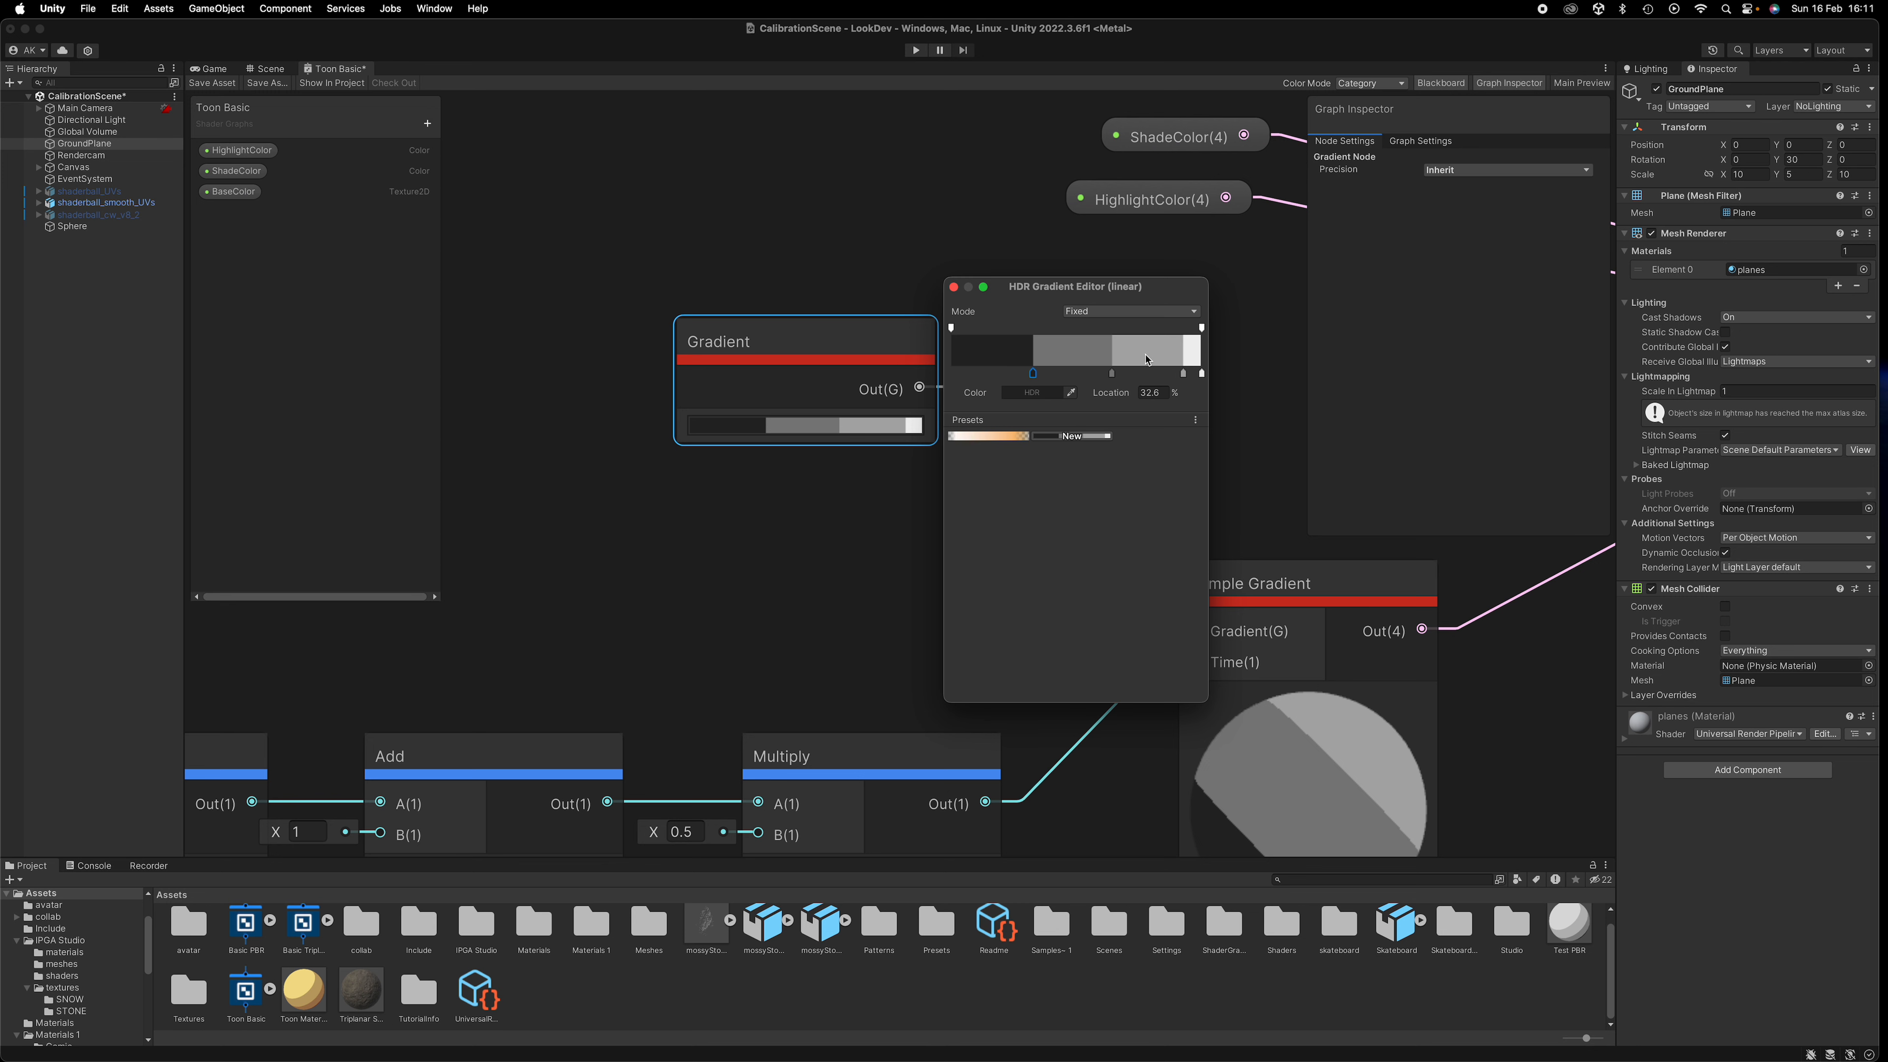
{"action": "left_click", "coordinate": [225, 86]}
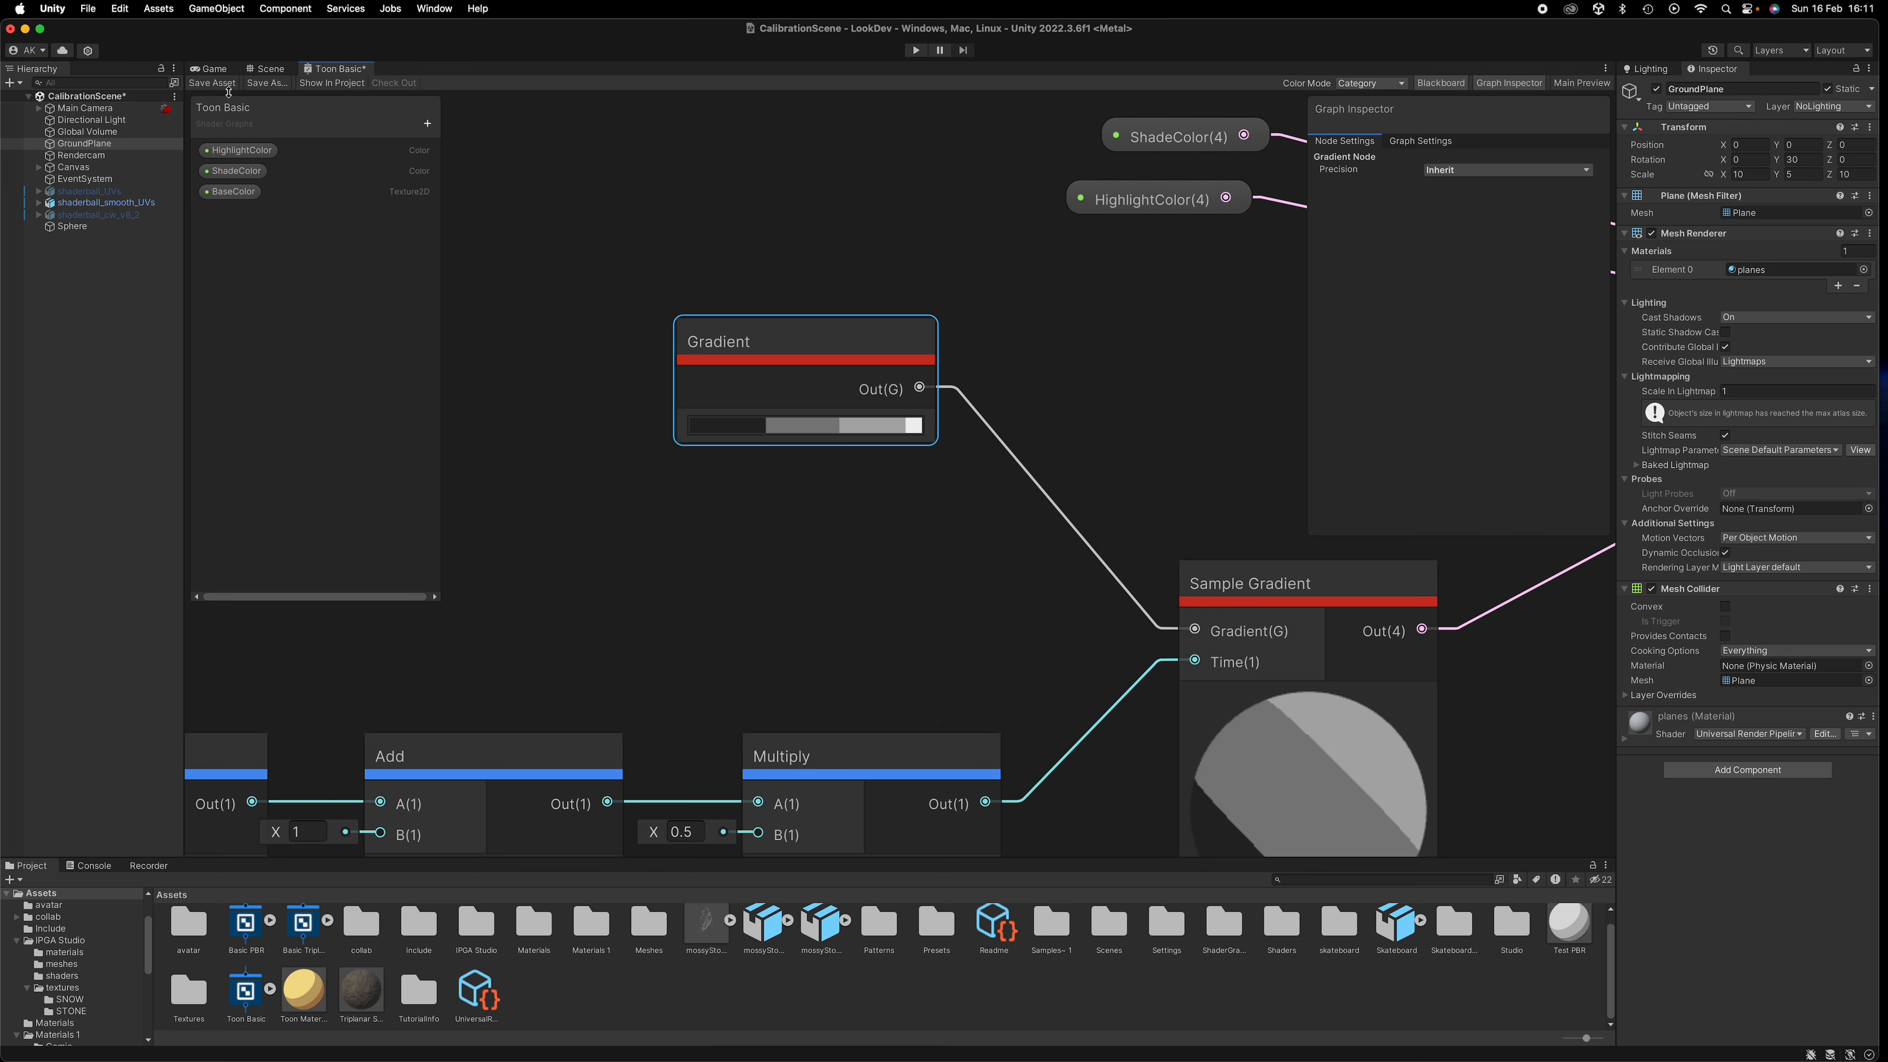
{"action": "left_click", "coordinate": [222, 83]}
{"action": "left_click", "coordinate": [287, 69]}
{"action": "left_click_drag", "start_coordinate": [1160, 359], "coordinate": [1010, 595], "text": "alt"}
{"action": "scroll", "coordinate": [981, 614], "scroll_direction": "up", "scroll_amount": 4}
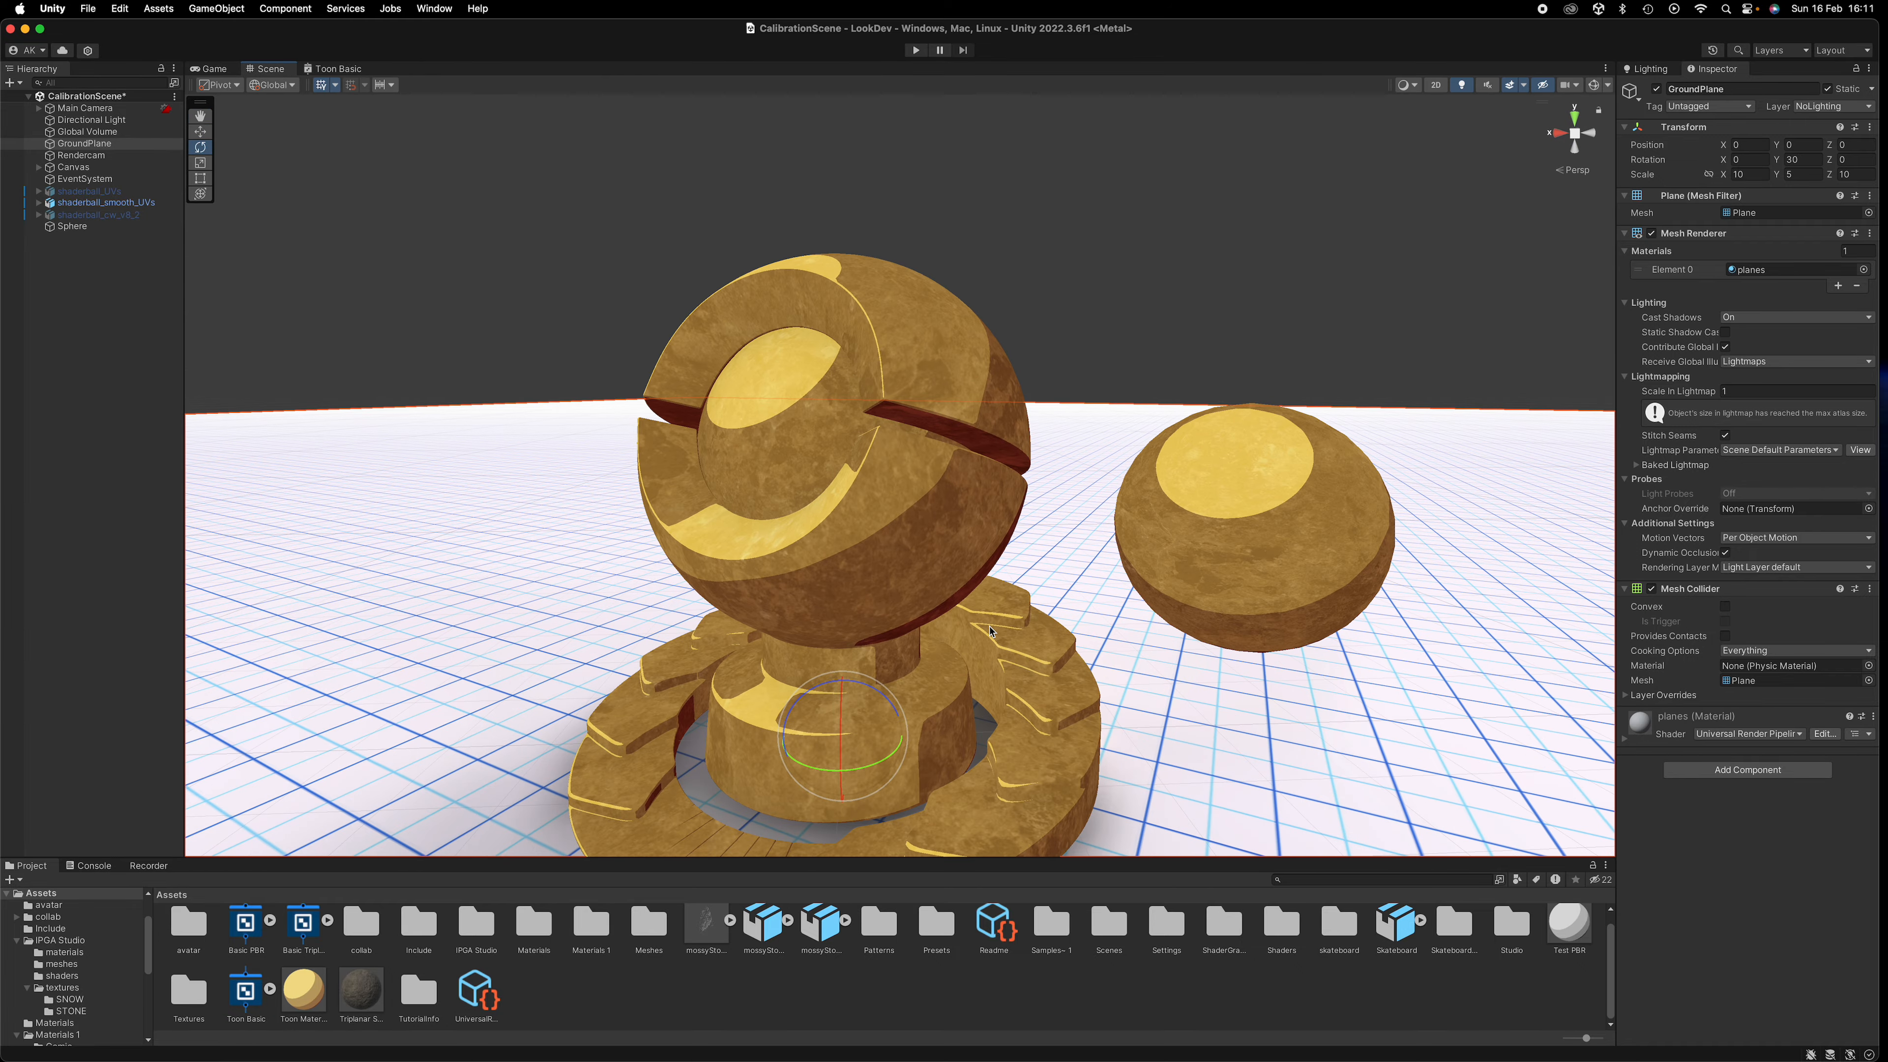
{"action": "left_click_drag", "start_coordinate": [1050, 666], "coordinate": [983, 216], "text": "alt"}
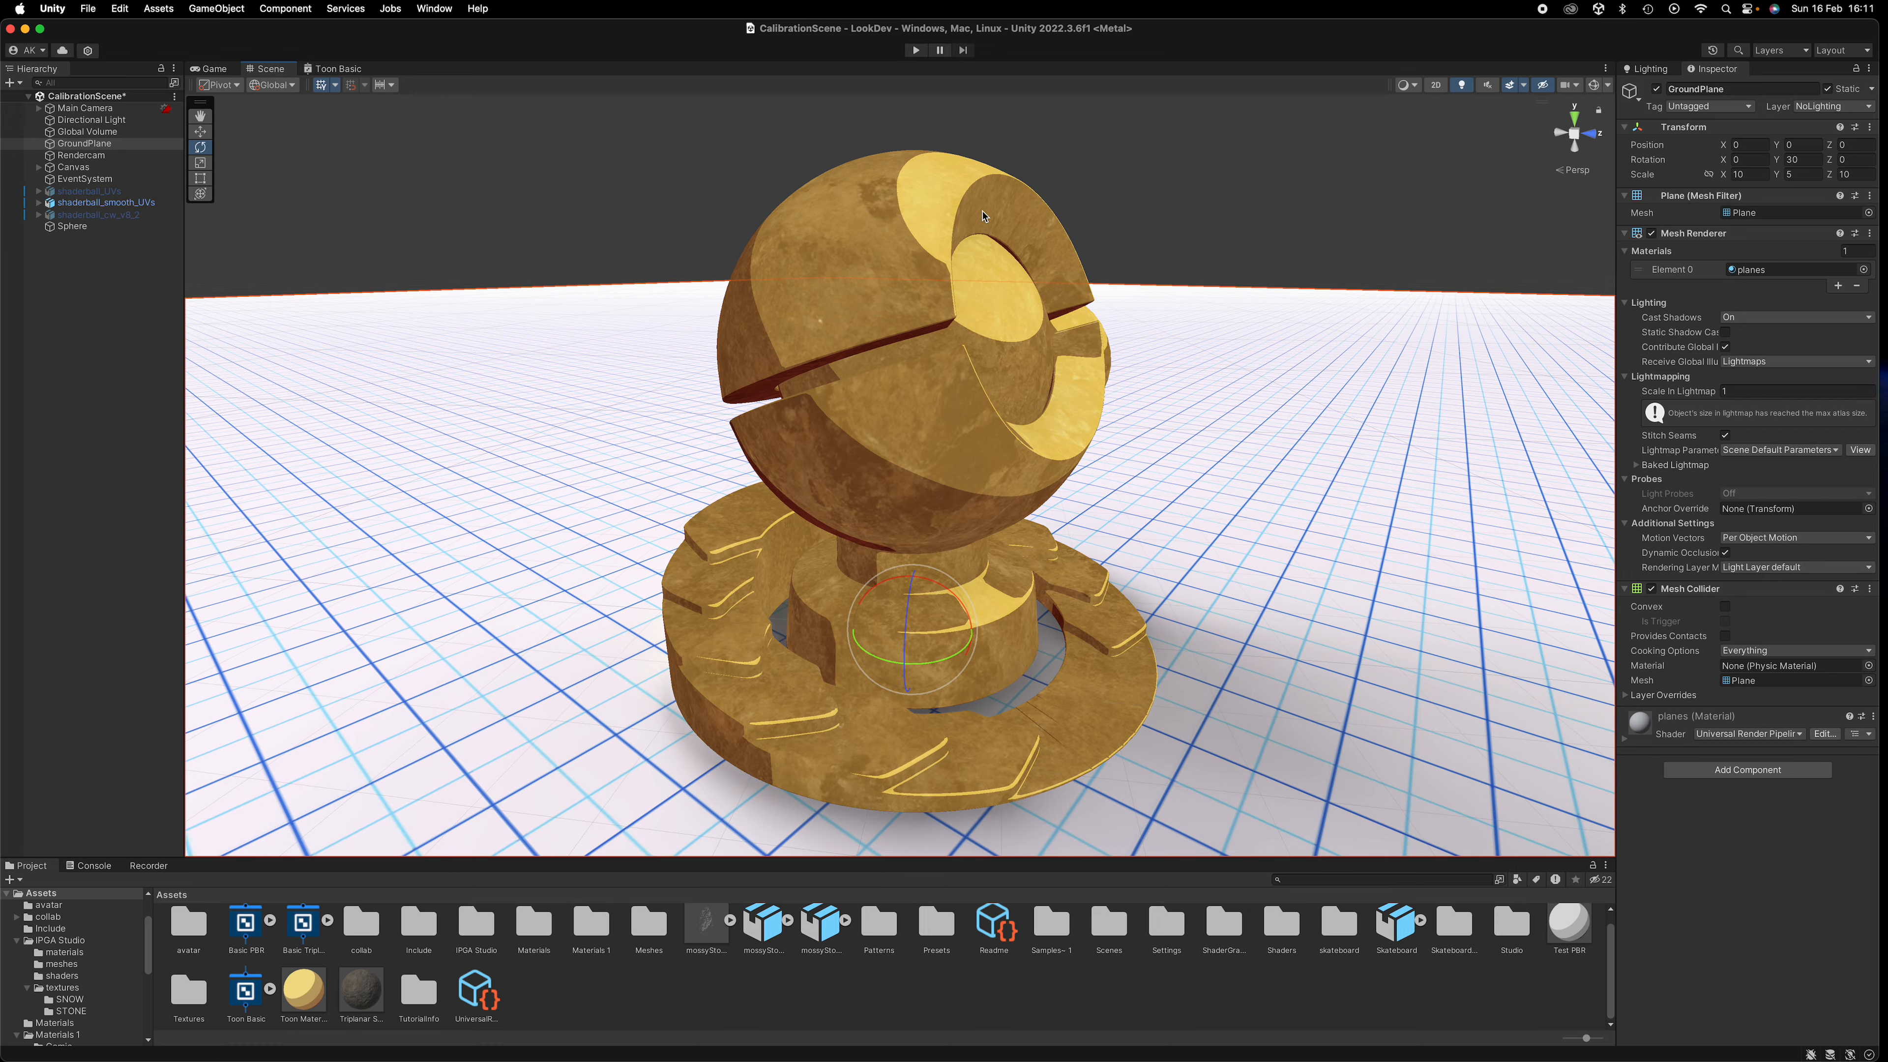
{"action": "left_click_drag", "start_coordinate": [896, 540], "coordinate": [833, 455], "text": "alt"}
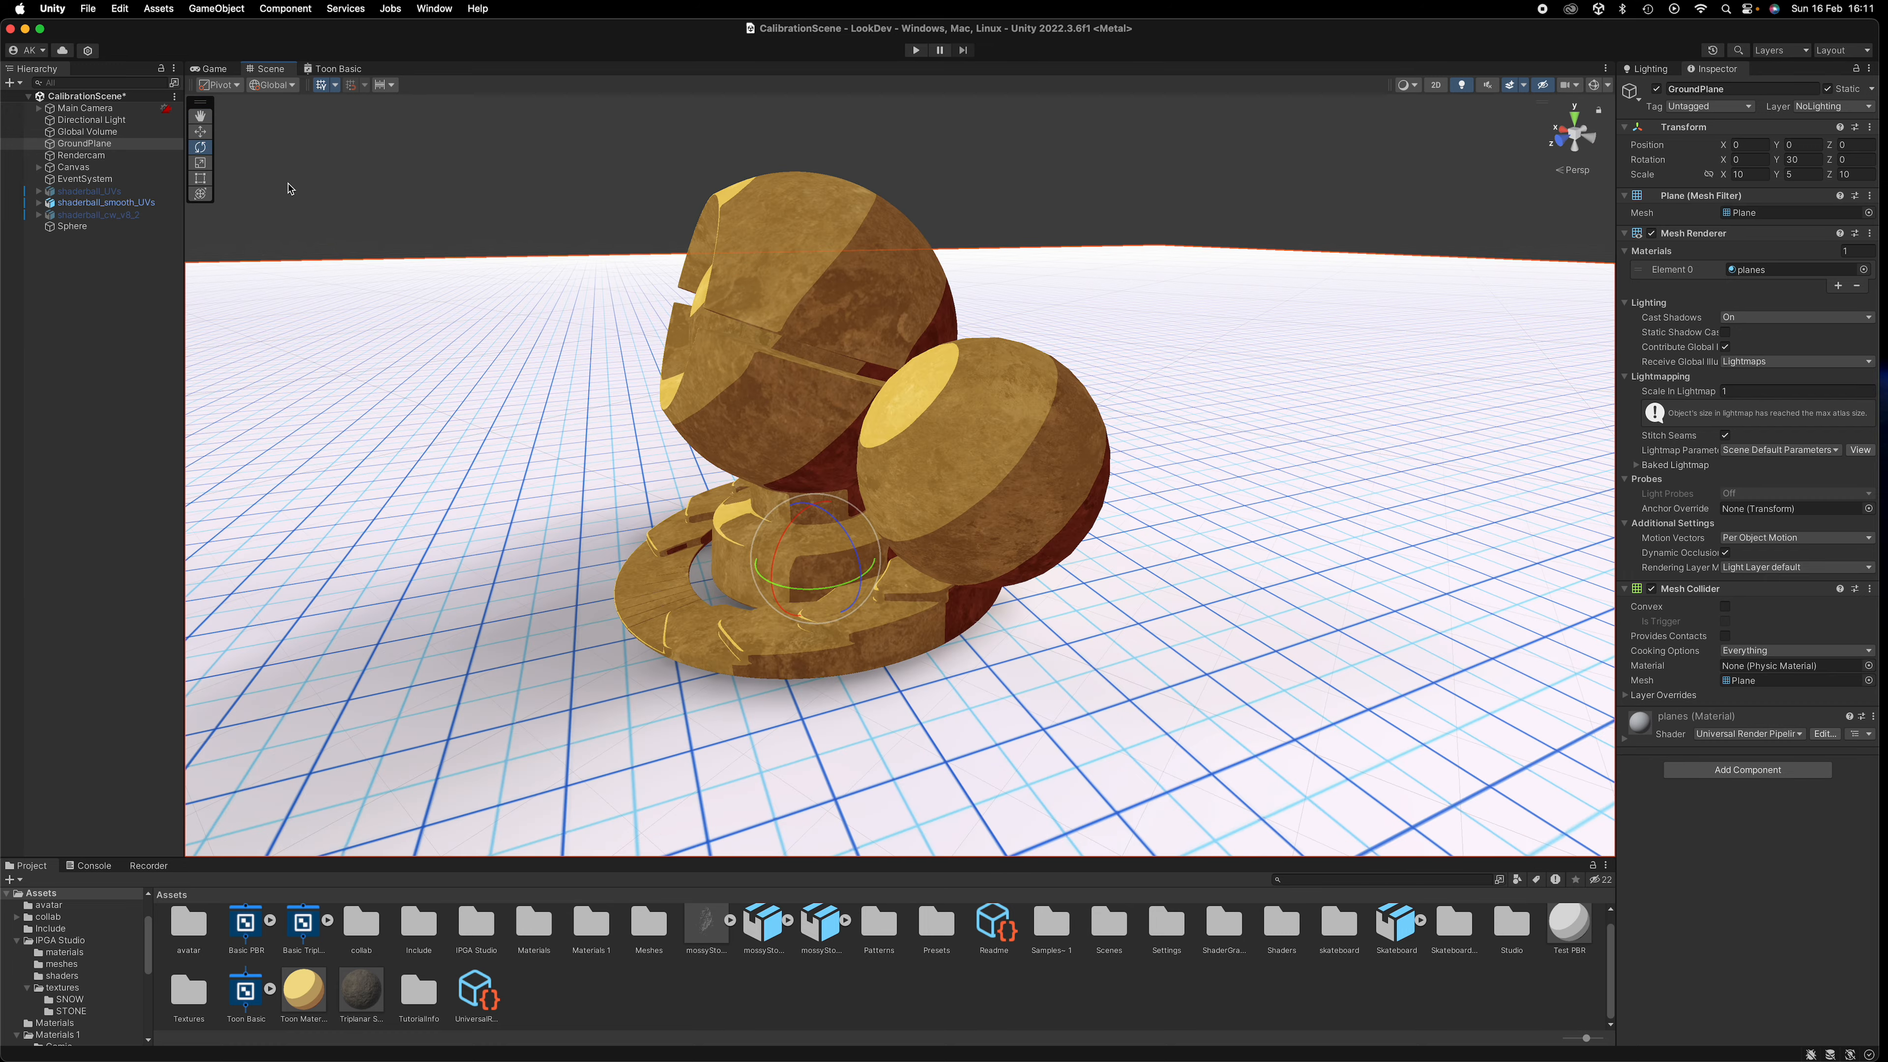
Move the Gradient node's color stops back toward the dark end, save the graph and check the wider highlight bands in the scene
{"action": "left_click", "coordinate": [347, 72]}
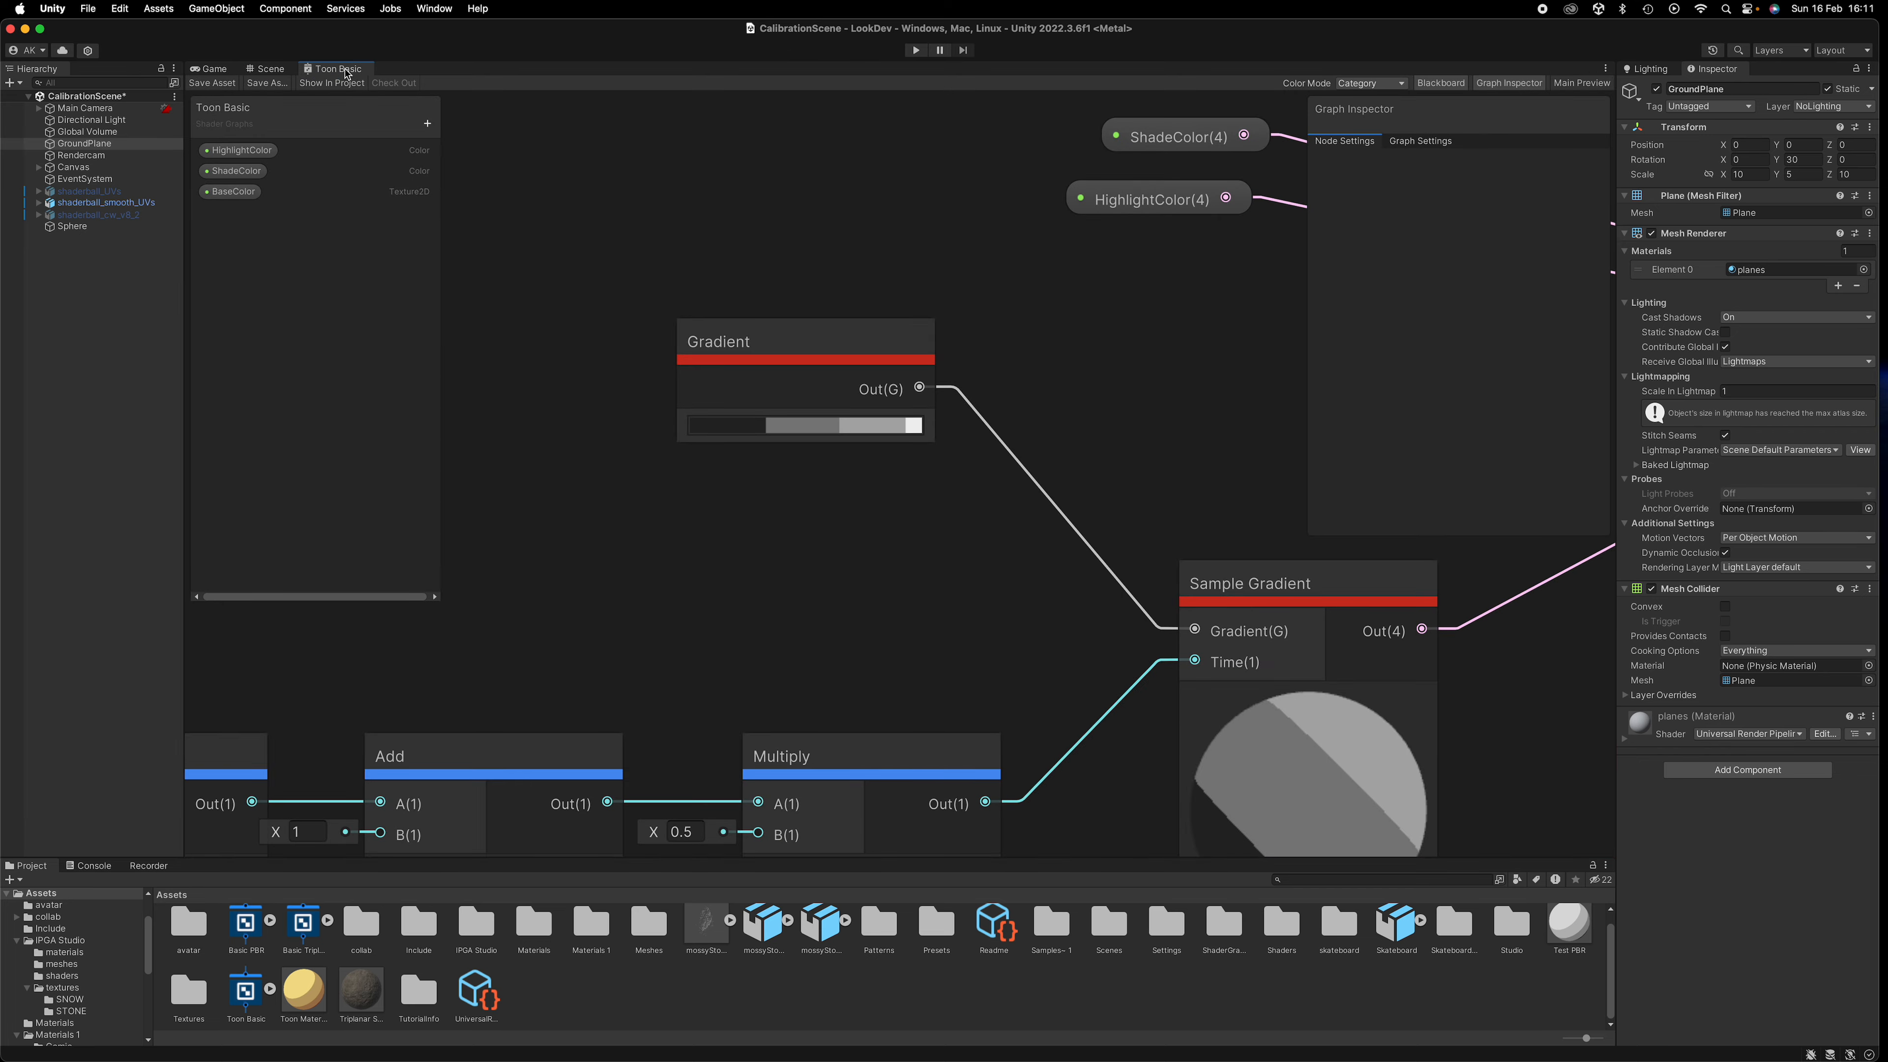
{"action": "left_click", "coordinate": [893, 436]}
{"action": "left_click_drag", "start_coordinate": [1183, 374], "coordinate": [1100, 377]}
{"action": "left_click", "coordinate": [954, 288]}
{"action": "left_click", "coordinate": [212, 84]}
{"action": "left_click_drag", "start_coordinate": [1032, 375], "coordinate": [946, 532]}
{"action": "left_click", "coordinate": [264, 70]}
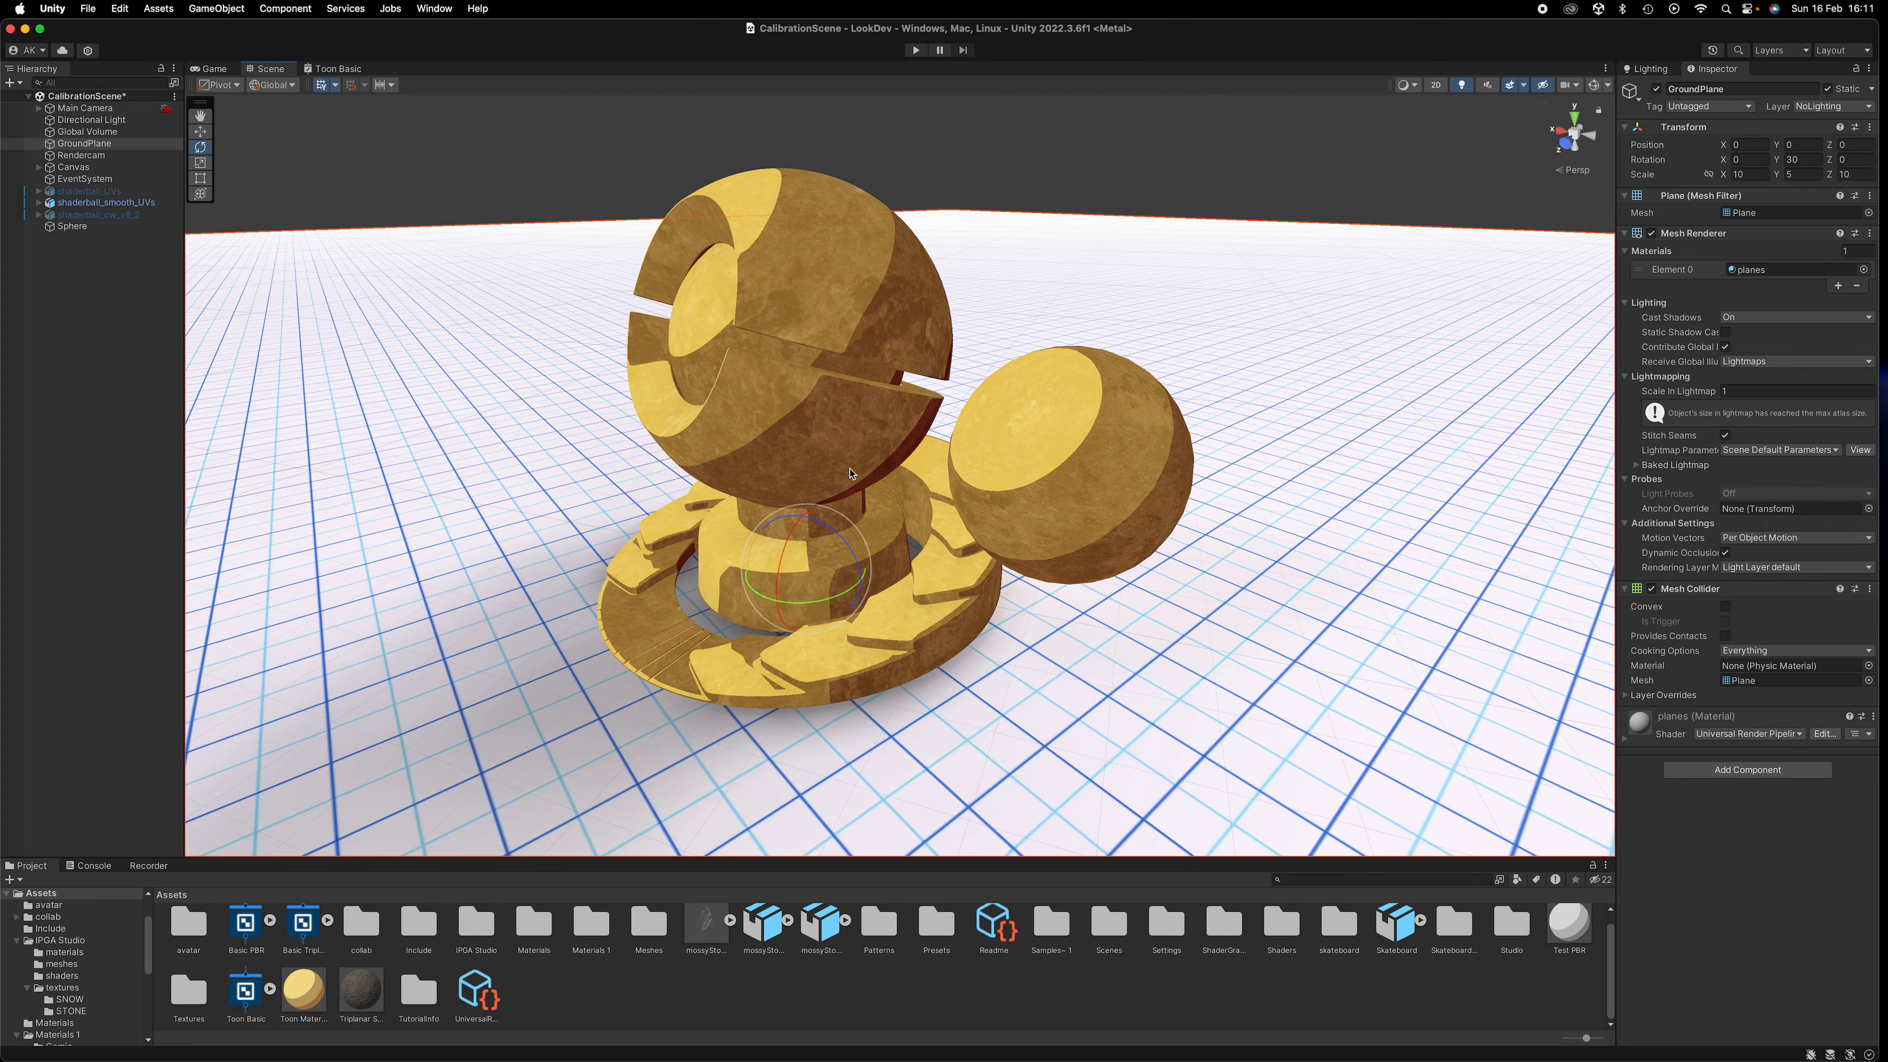
Review the Toon Basic node chain from Get Main Light to Sample Gradient, and move the Gradient node closer to Sample Gradient
{"action": "left_click", "coordinate": [340, 68]}
{"action": "scroll", "coordinate": [847, 561], "scroll_direction": "down", "scroll_amount": 3}
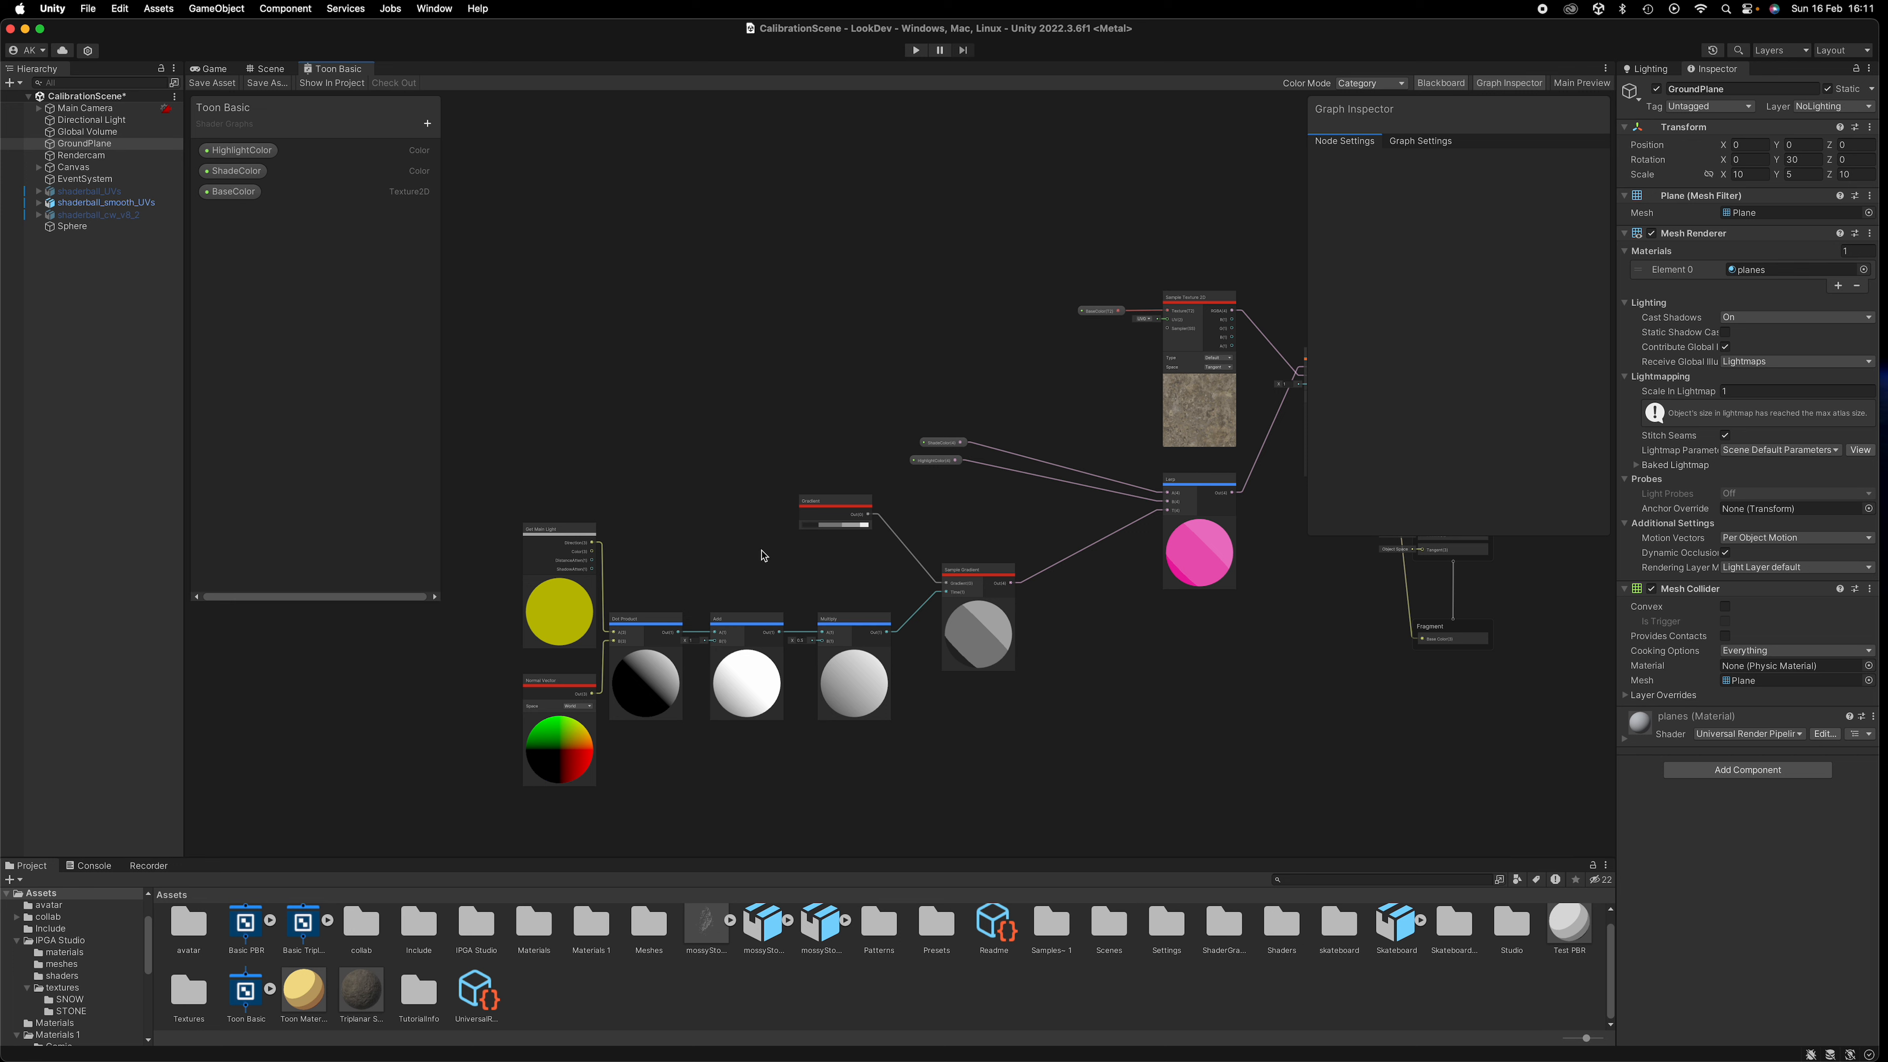
{"action": "scroll", "coordinate": [840, 576], "scroll_direction": "up", "scroll_amount": 4}
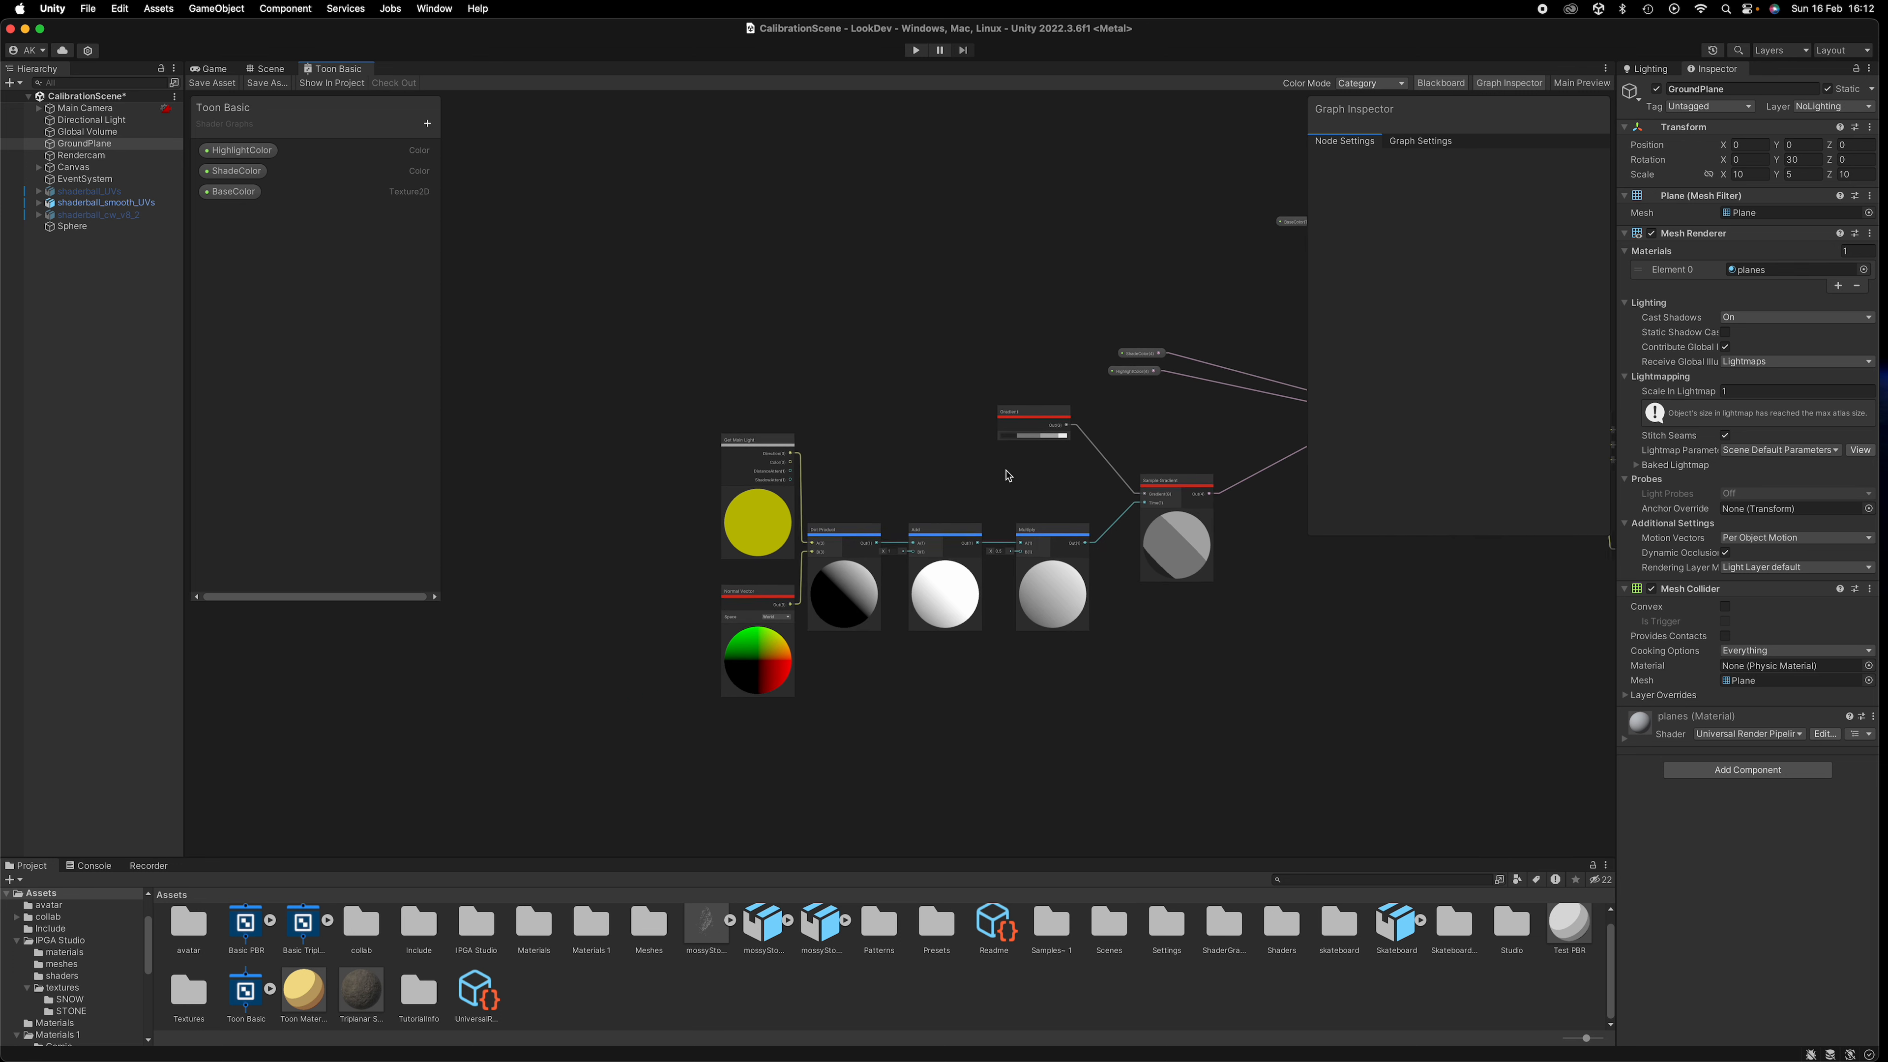
{"action": "middle_click_drag", "start_coordinate": [978, 456], "coordinate": [1163, 392]}
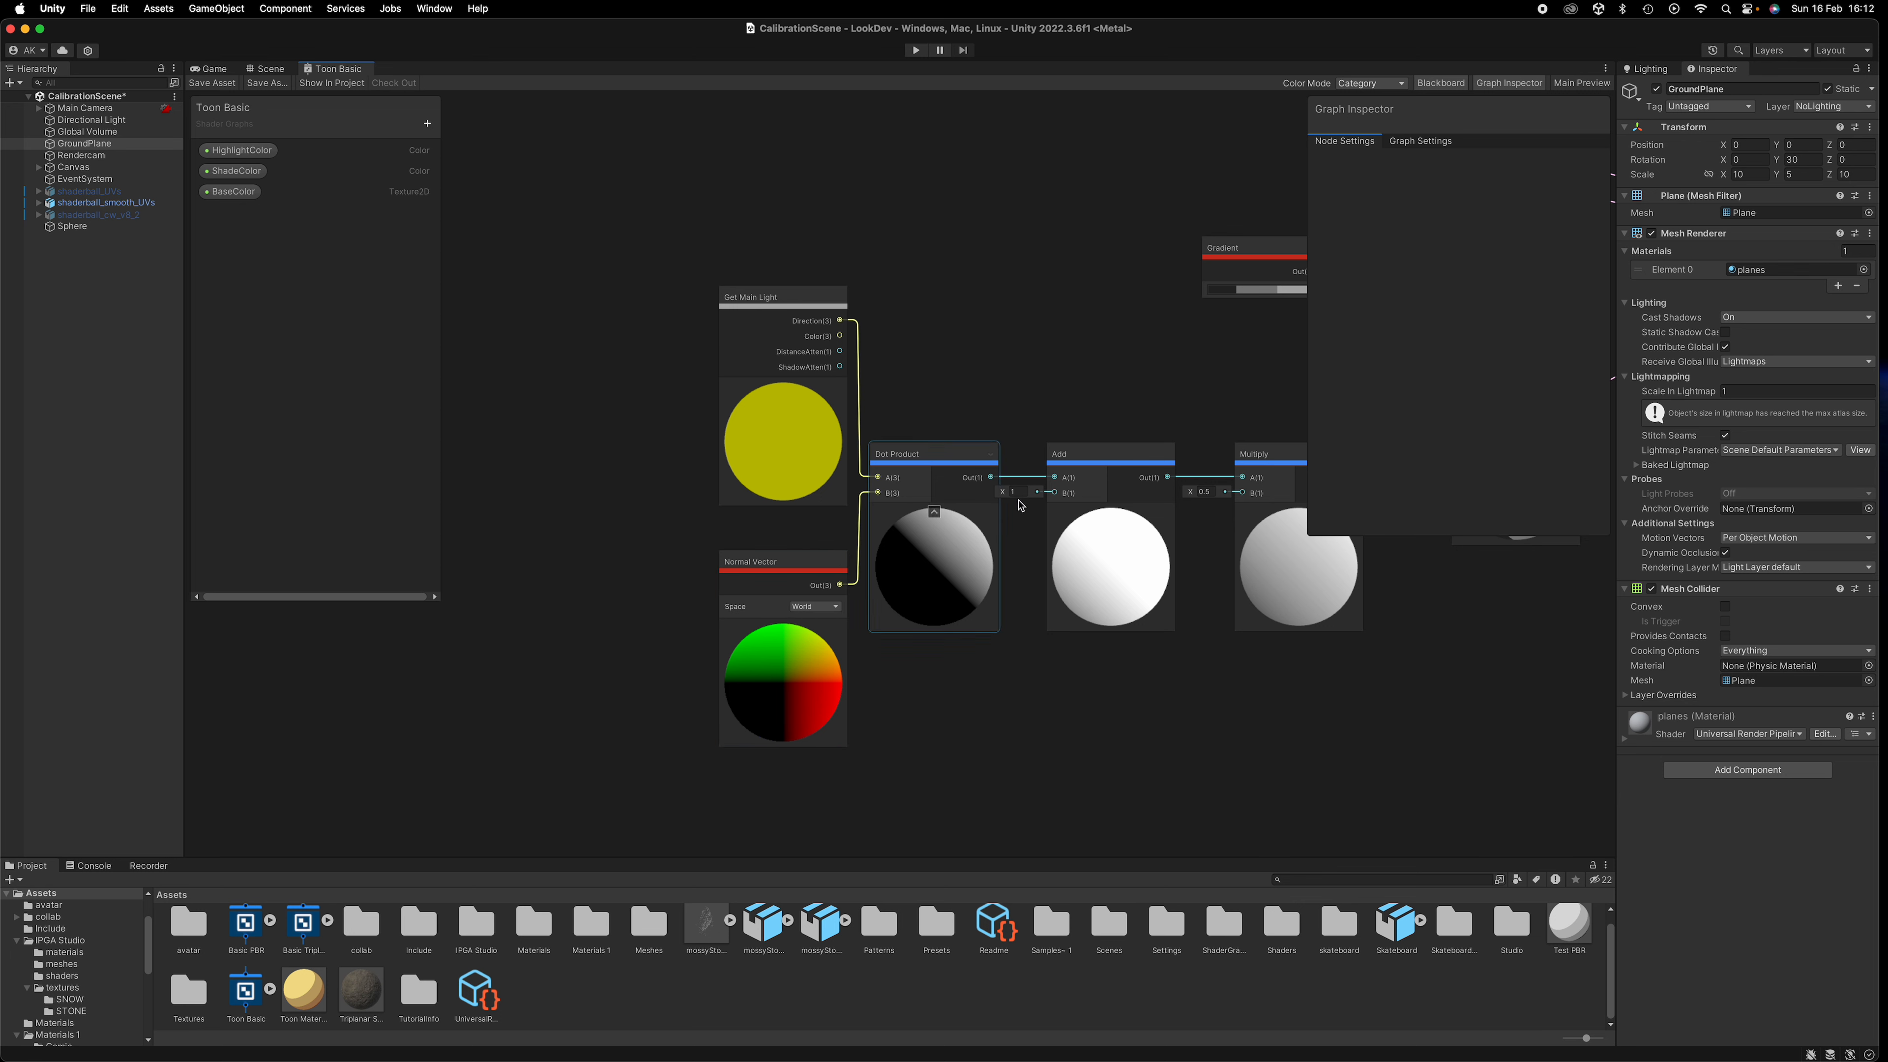
{"action": "mouse_move", "coordinate": [961, 454]}
{"action": "left_mouse_down"}
{"action": "mouse_move", "coordinate": [973, 433]}
{"action": "mouse_move", "coordinate": [951, 454]}
{"action": "left_mouse_up"}
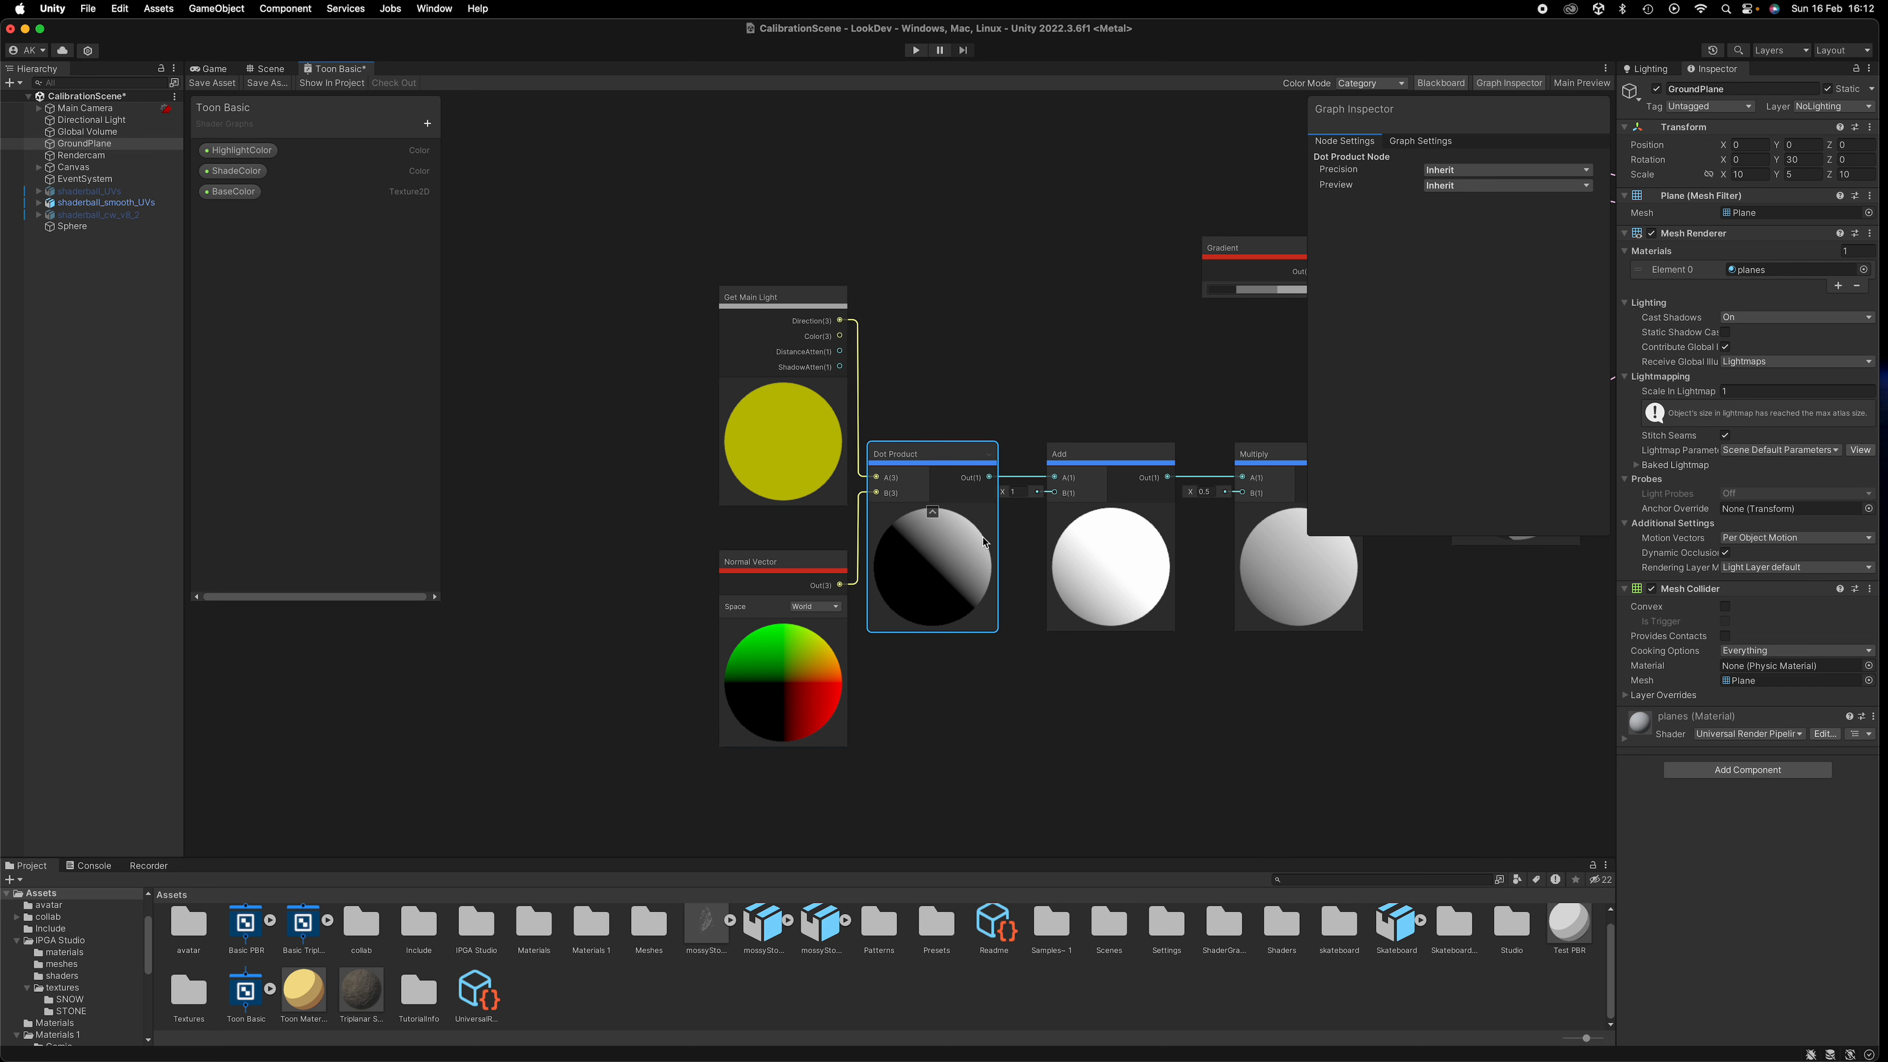
{"action": "middle_click_drag", "start_coordinate": [1150, 392], "coordinate": [894, 376]}
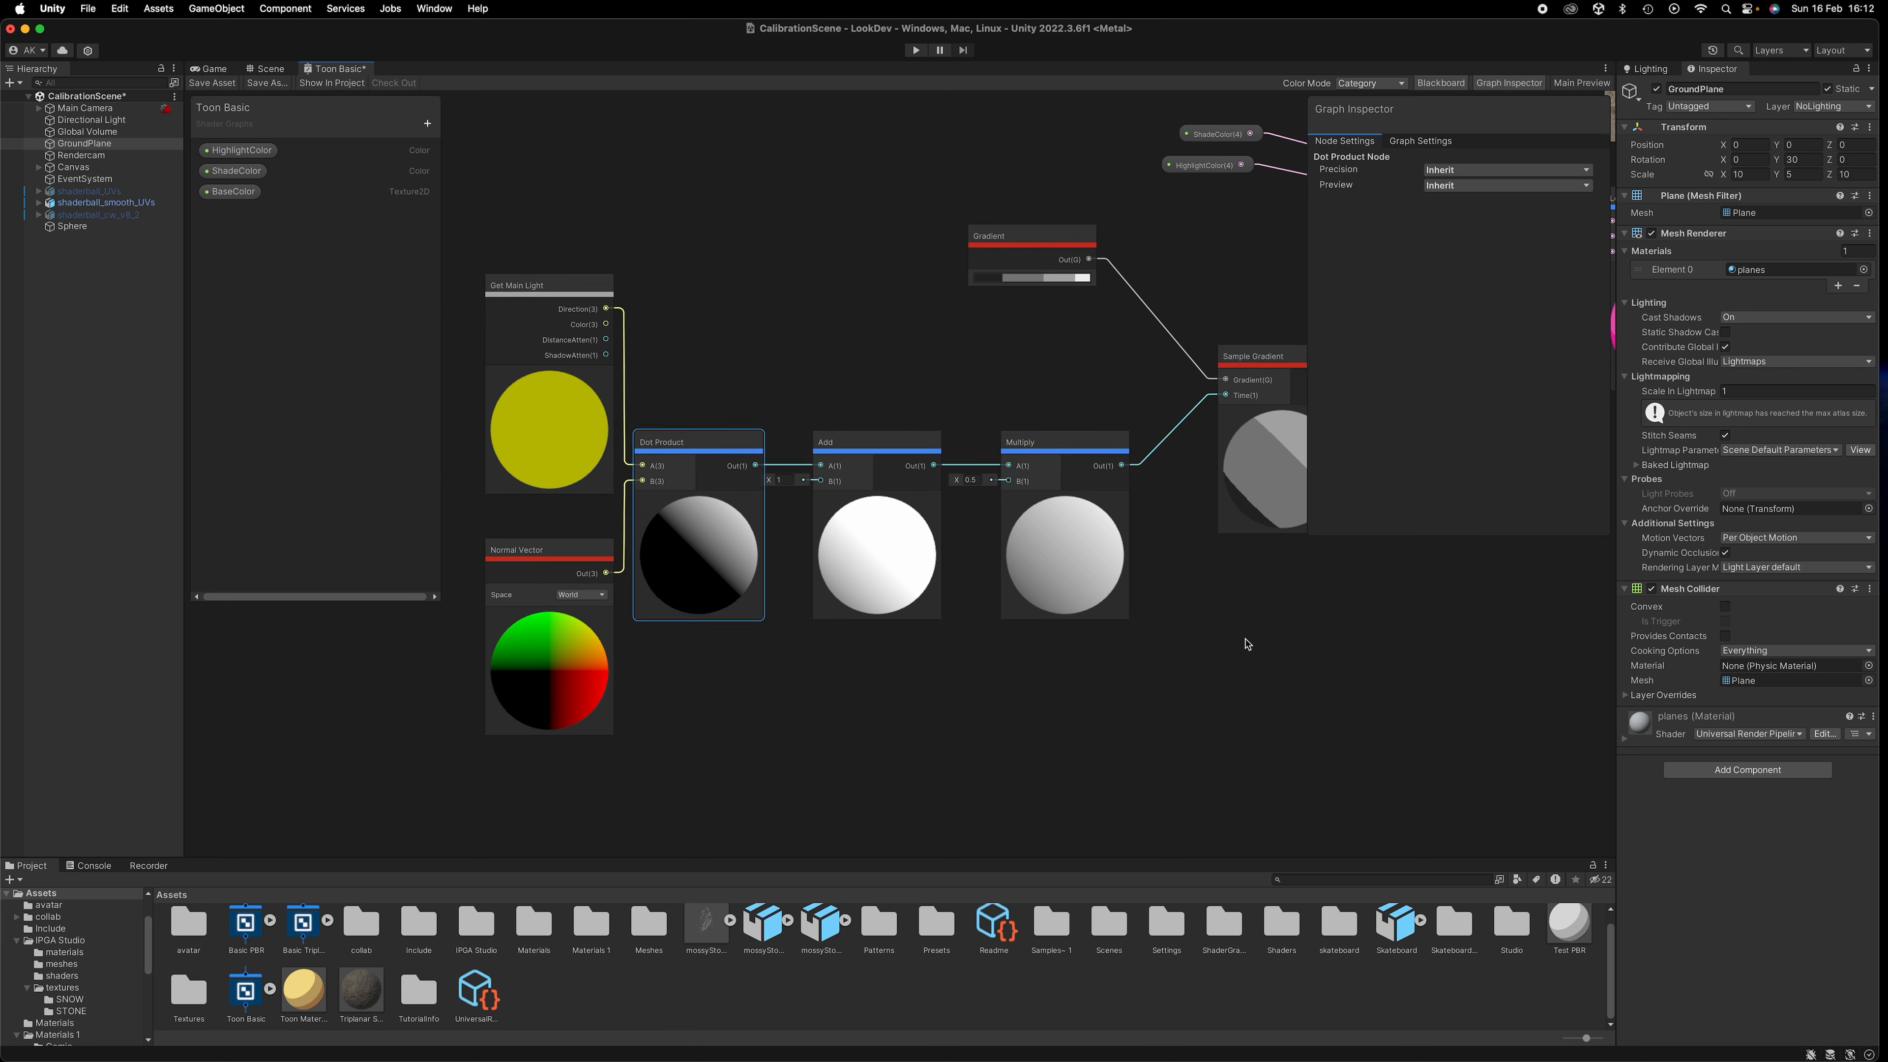
{"action": "middle_click_drag", "start_coordinate": [1247, 645], "coordinate": [1183, 665]}
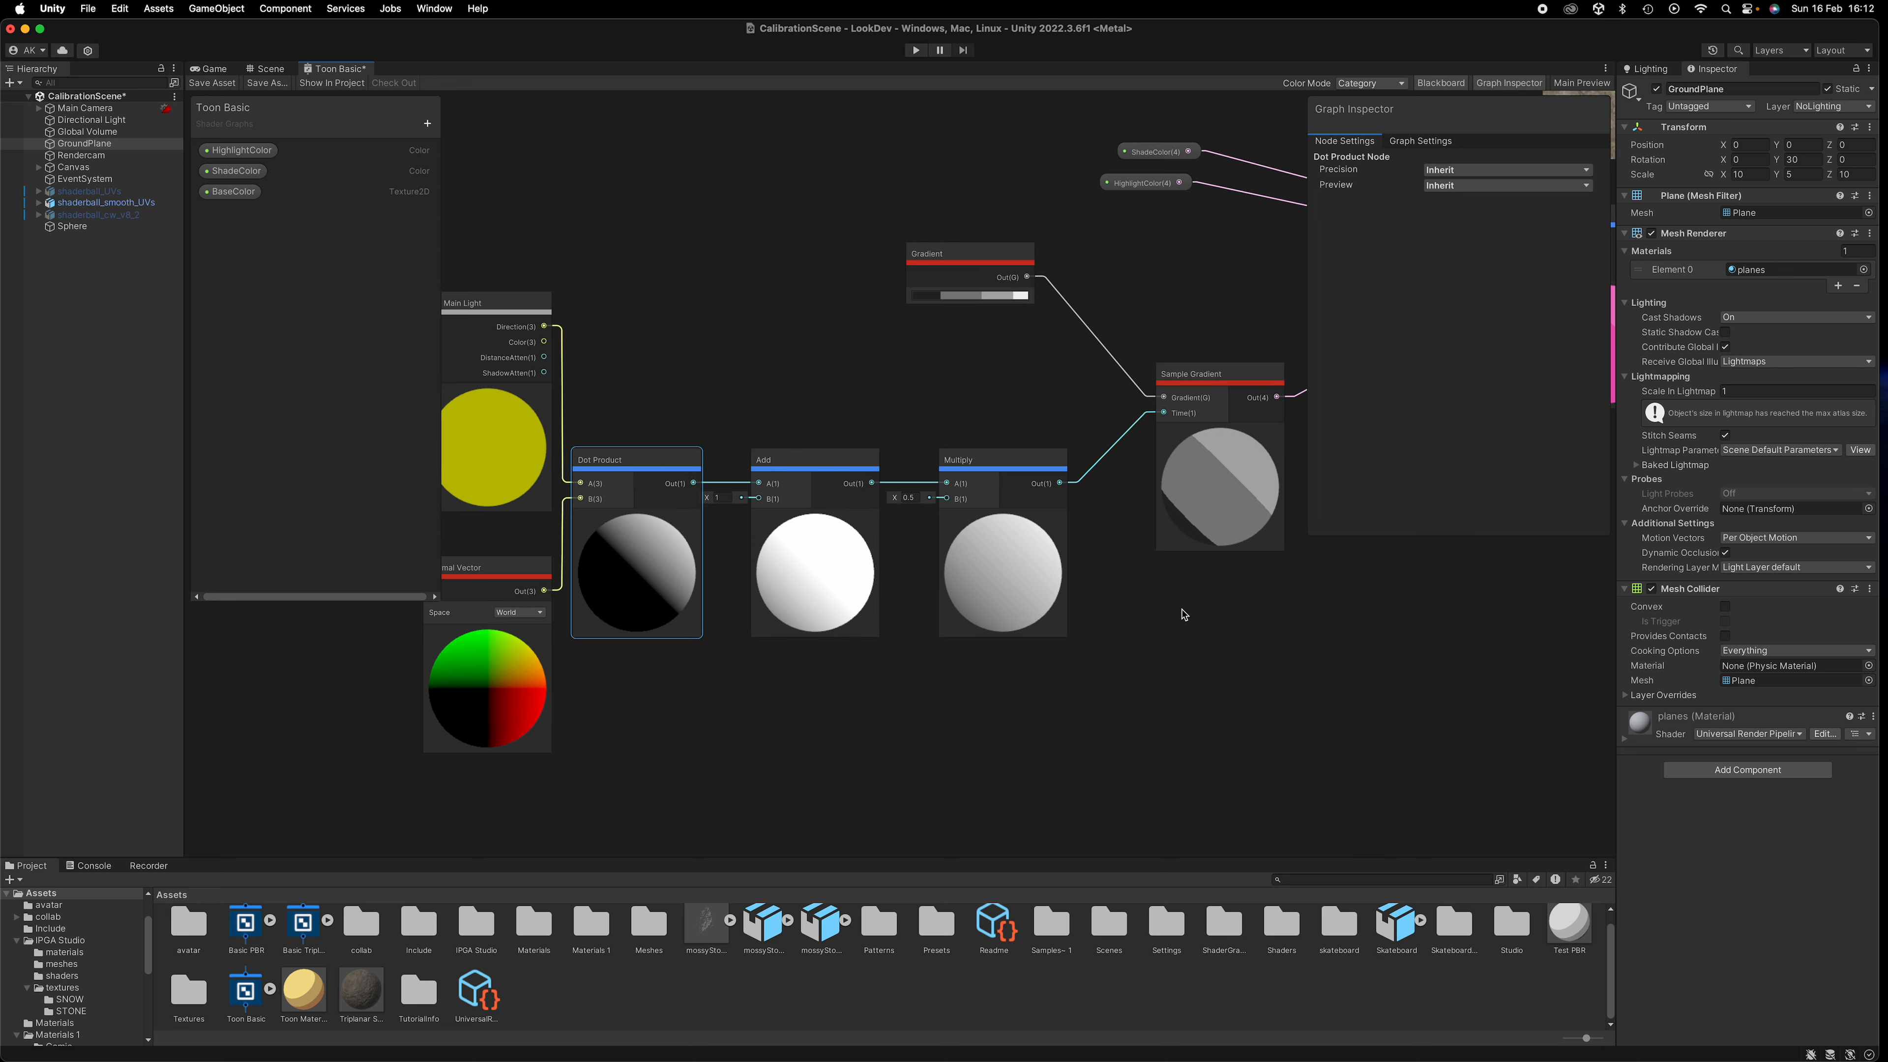
{"action": "middle_click_drag", "start_coordinate": [1164, 628], "coordinate": [1070, 626]}
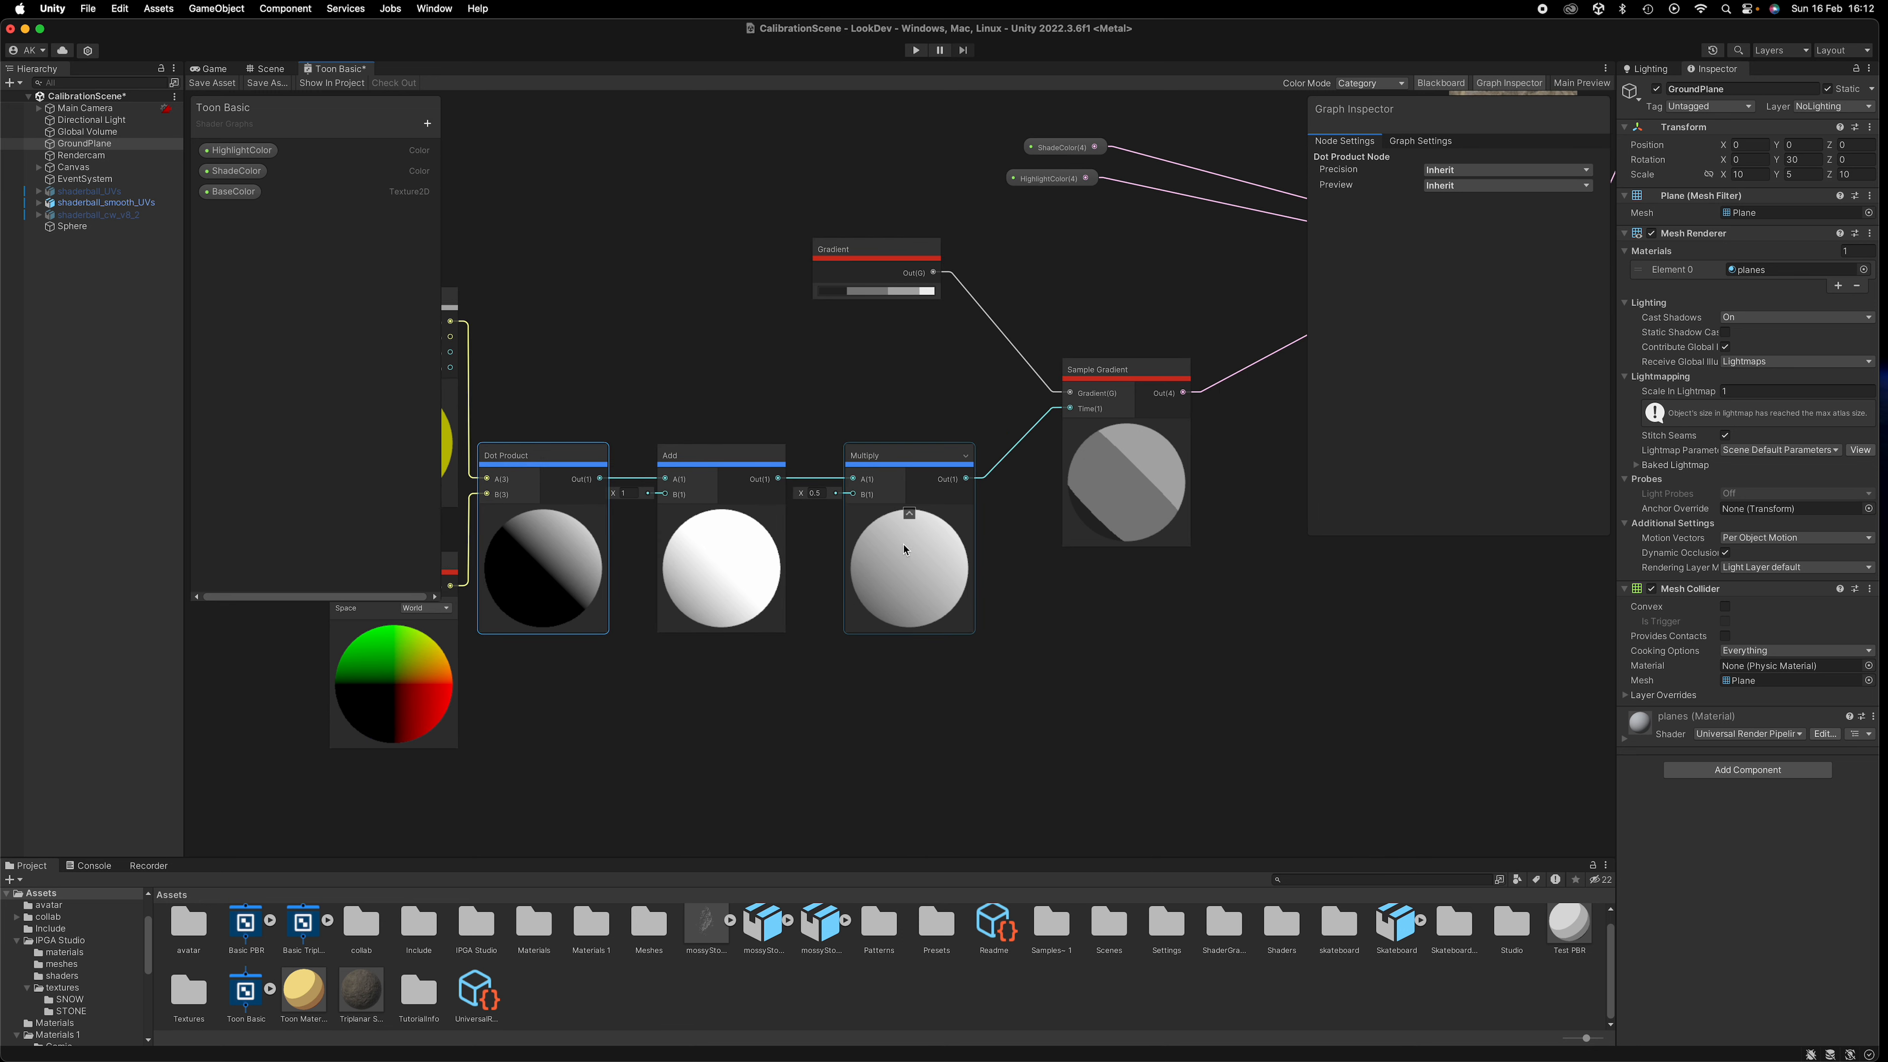
{"action": "middle_click_drag", "start_coordinate": [1219, 645], "coordinate": [1077, 701]}
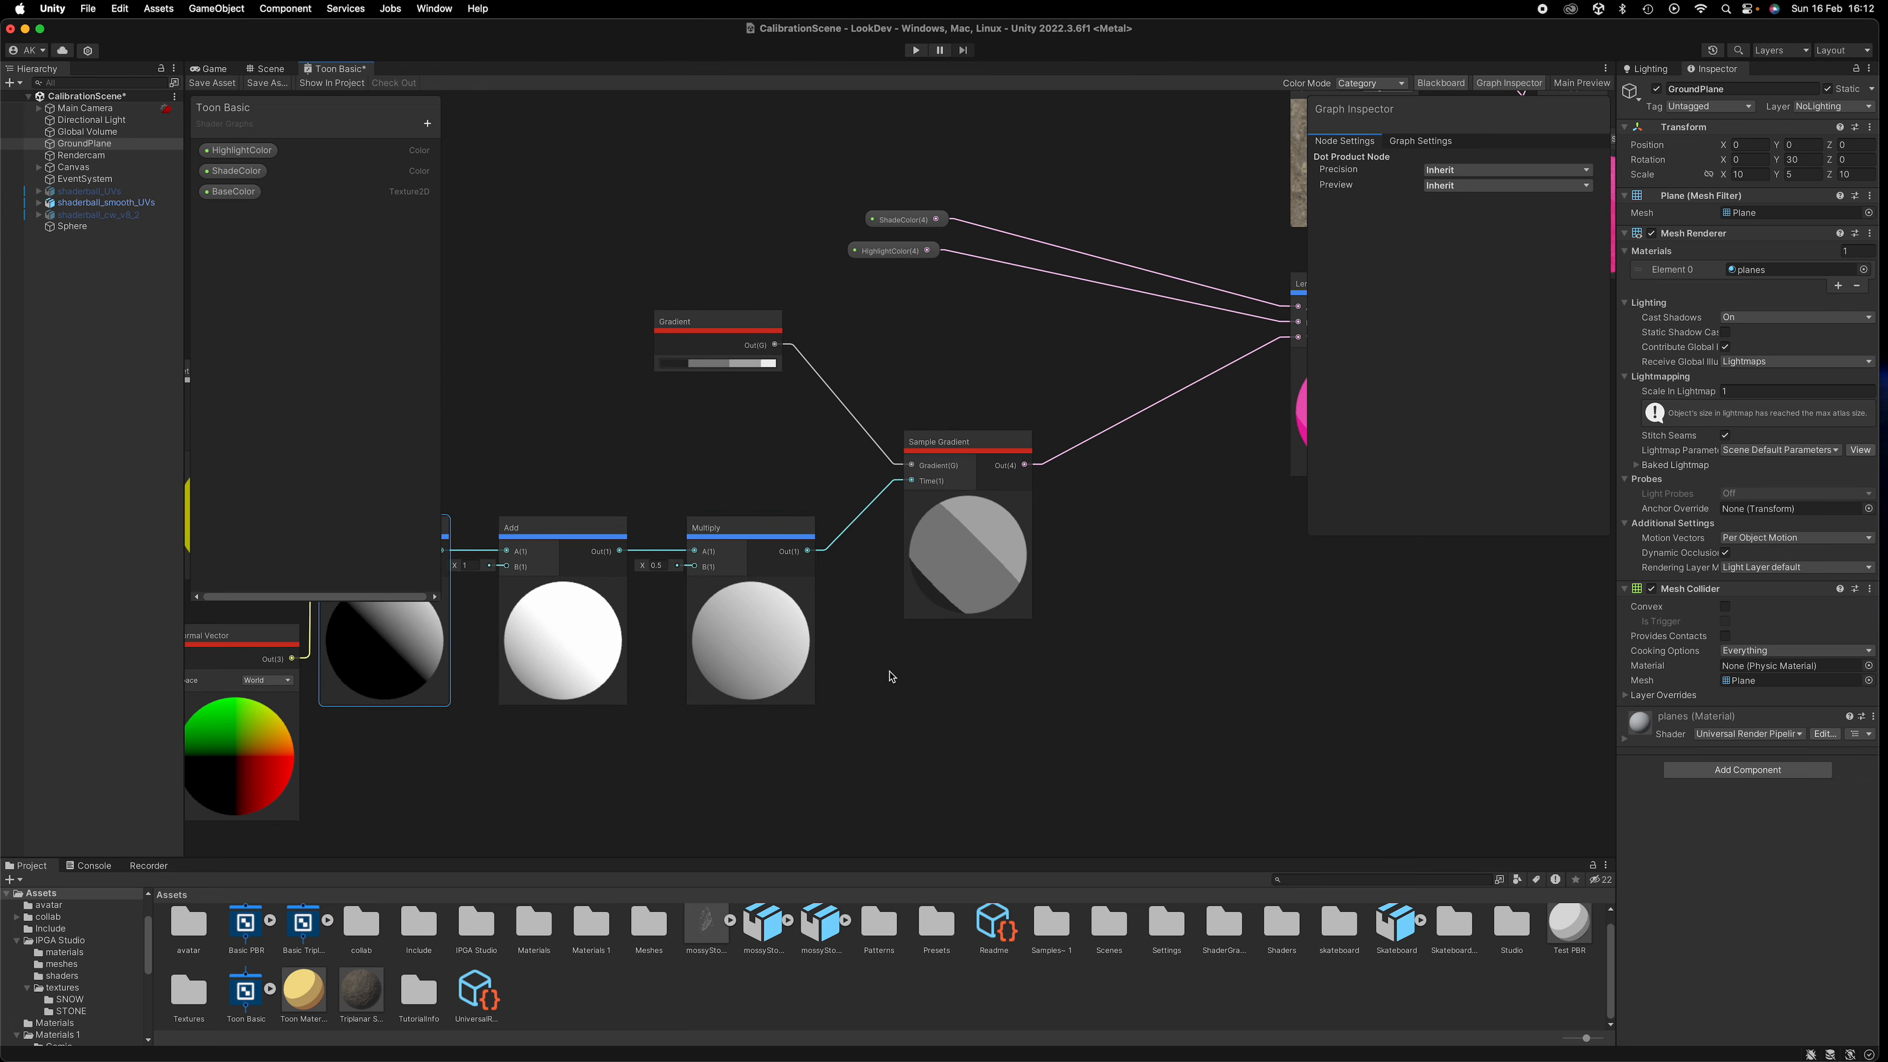
{"action": "middle_click_drag", "start_coordinate": [908, 686], "coordinate": [978, 712]}
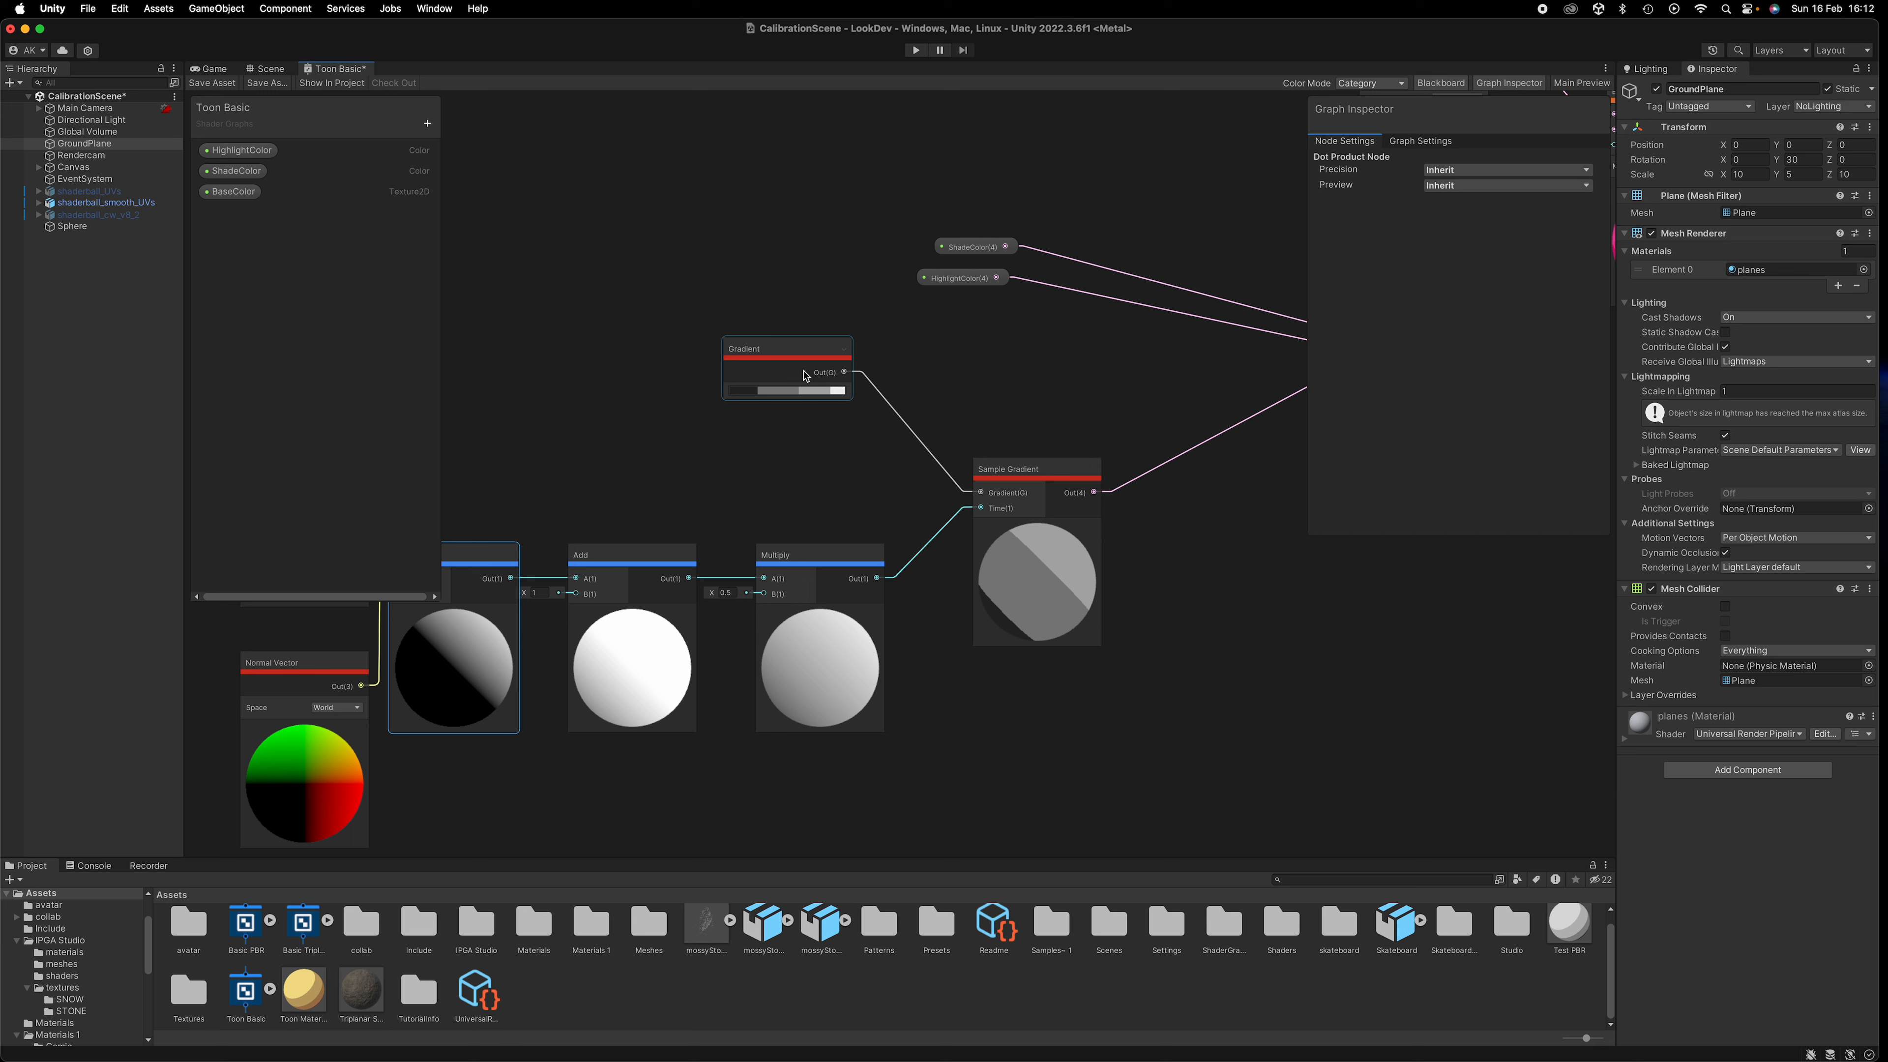
{"action": "left_click_drag", "start_coordinate": [805, 375], "coordinate": [824, 425]}
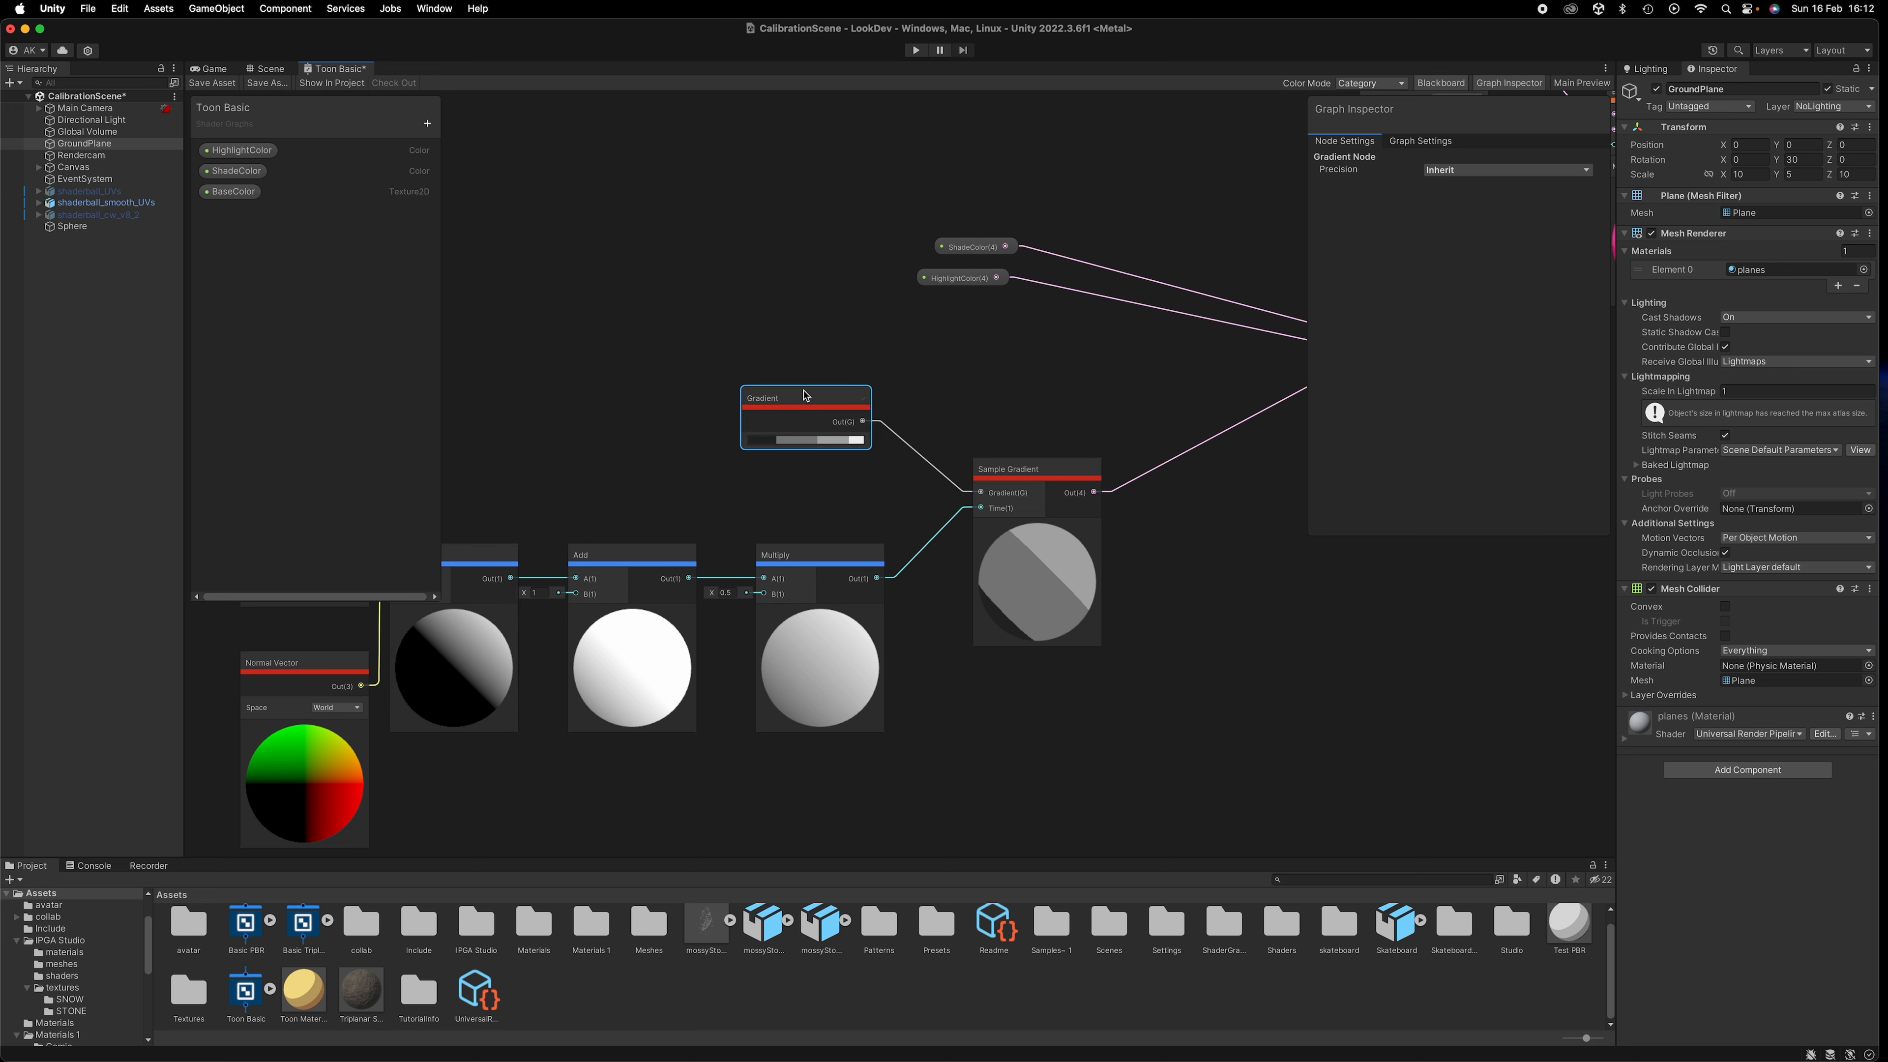